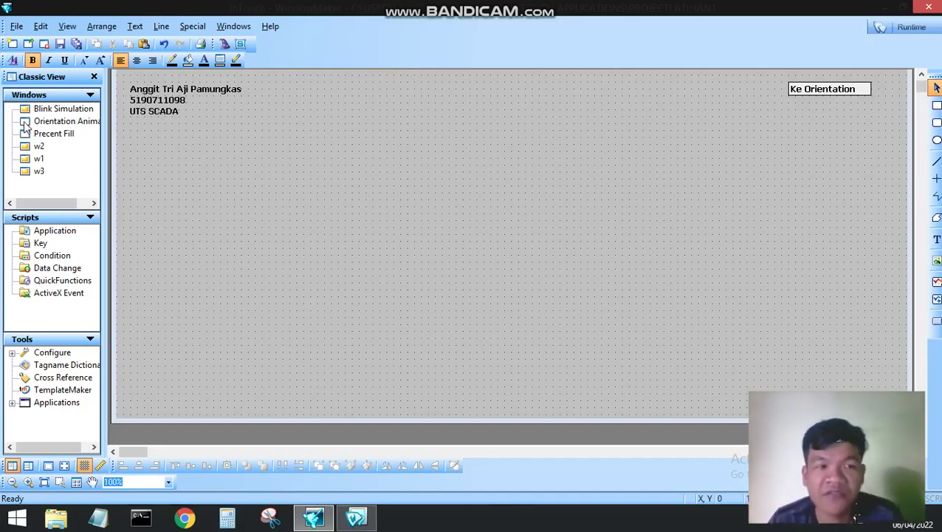
{"action": "left_click", "coordinate": [63, 109]}
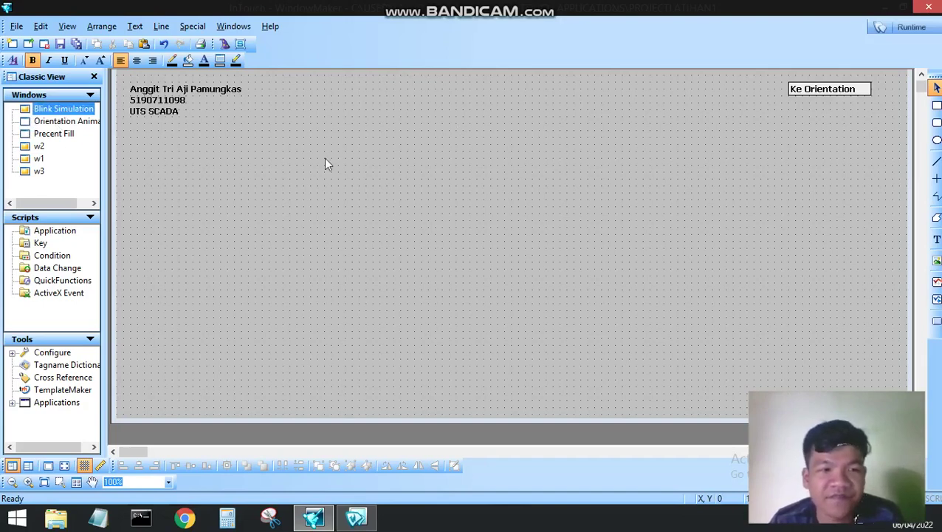
{"action": "left_click", "coordinate": [282, 159]}
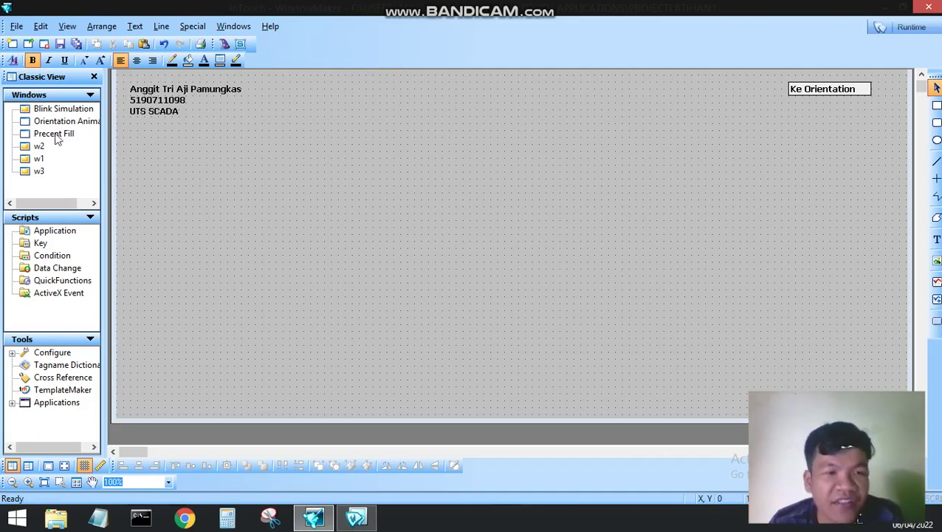
{"action": "left_click", "coordinate": [226, 45]}
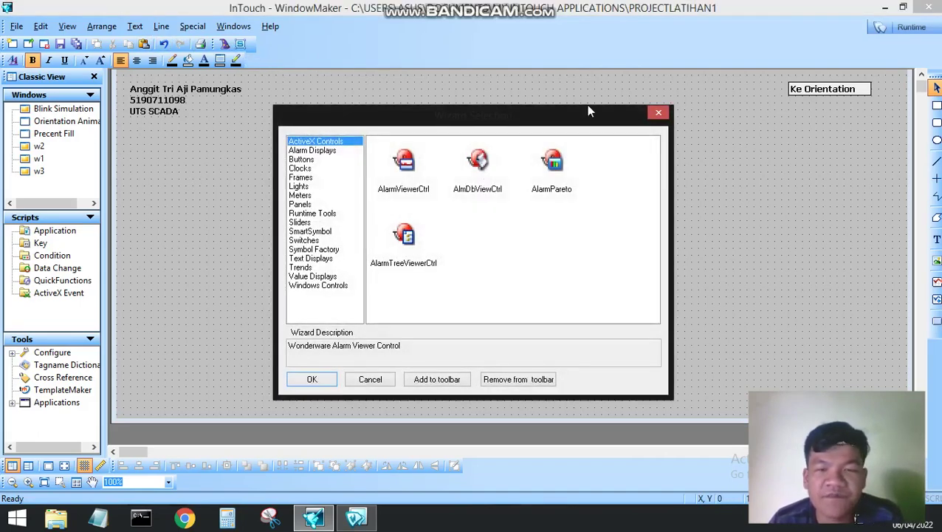
{"action": "left_click", "coordinate": [658, 112]}
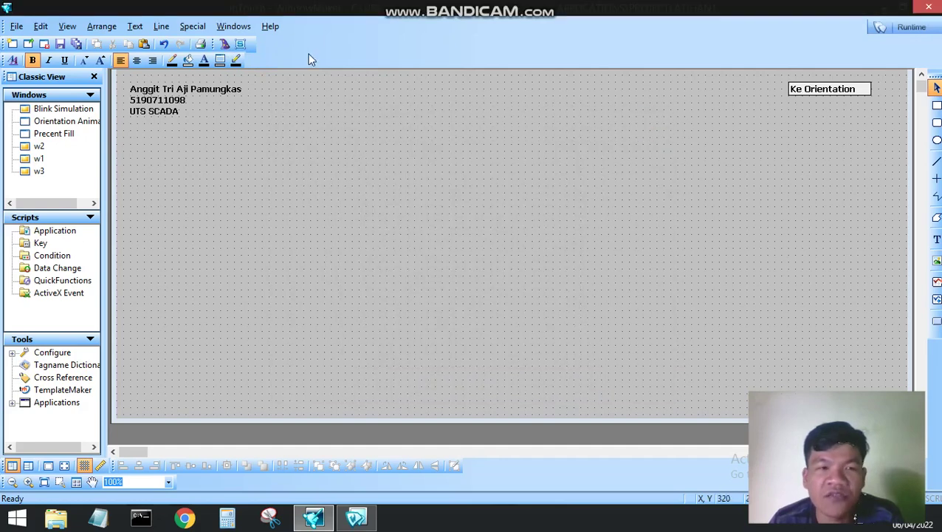
Insert a Circular Light from the Lights wizards onto the drawing window, just below the "UTS SCADA" text.
{"action": "left_click", "coordinate": [225, 46]}
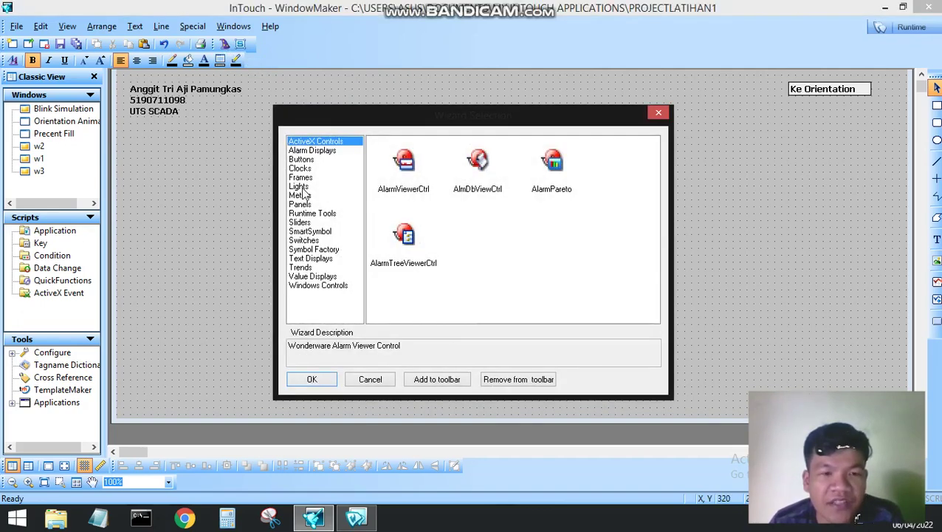
{"action": "left_click", "coordinate": [303, 189]}
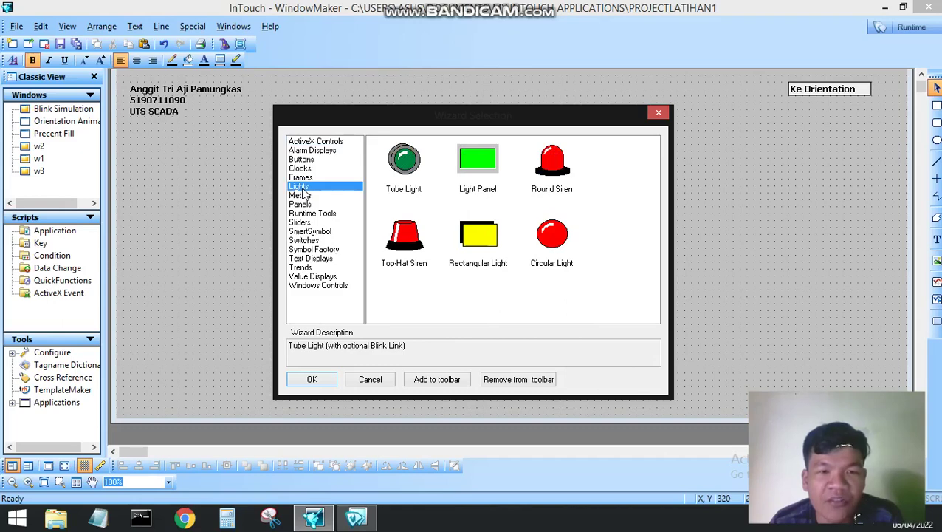
{"action": "left_click", "coordinate": [554, 237]}
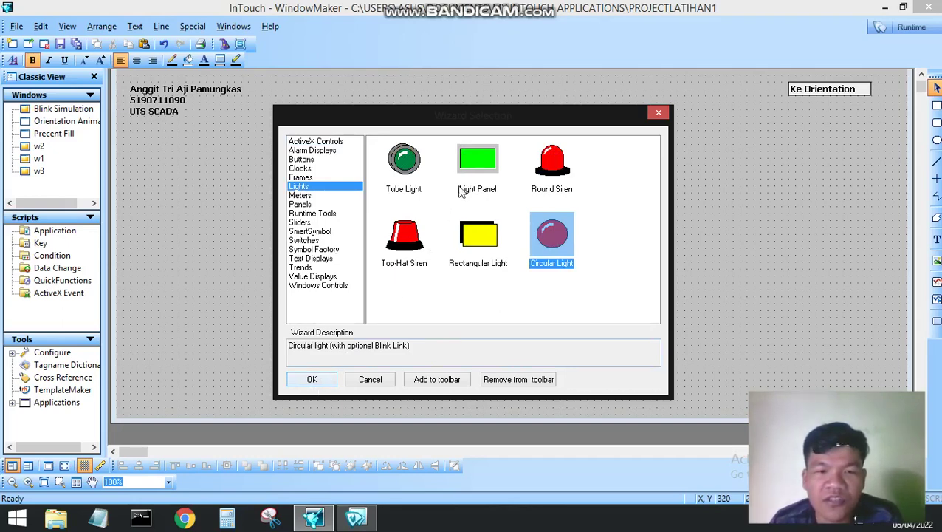
{"action": "left_click", "coordinate": [311, 380]}
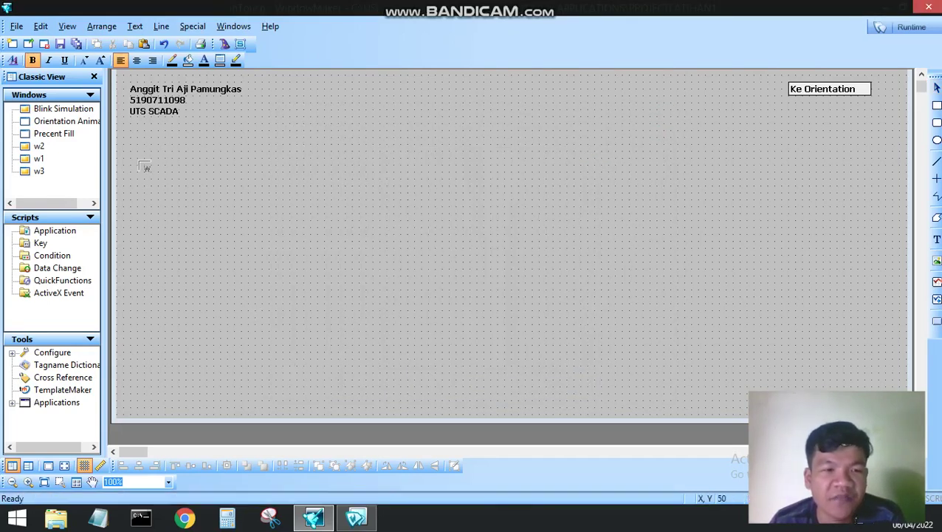
{"action": "left_click", "coordinate": [139, 160]}
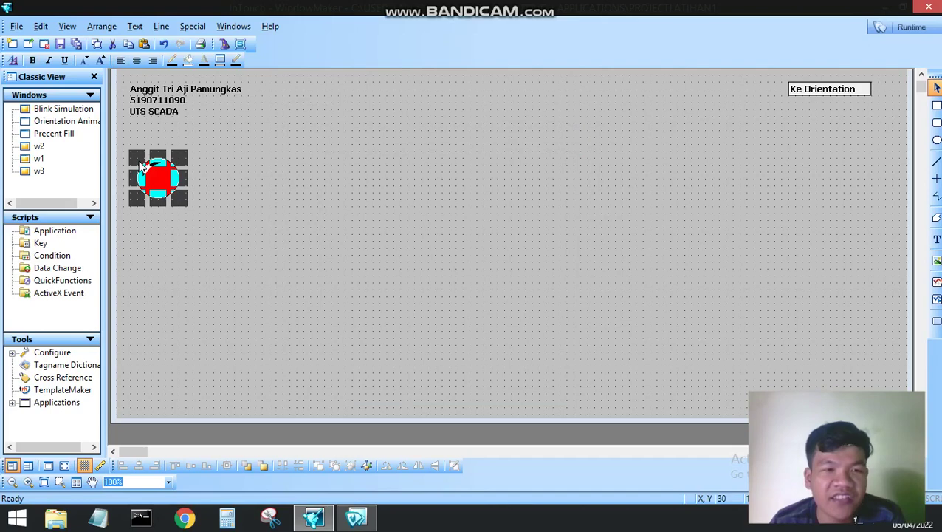
Insert a Knob Switch from the Switches wizards and position it just to the right of the red circular light.
{"action": "left_click", "coordinate": [225, 44]}
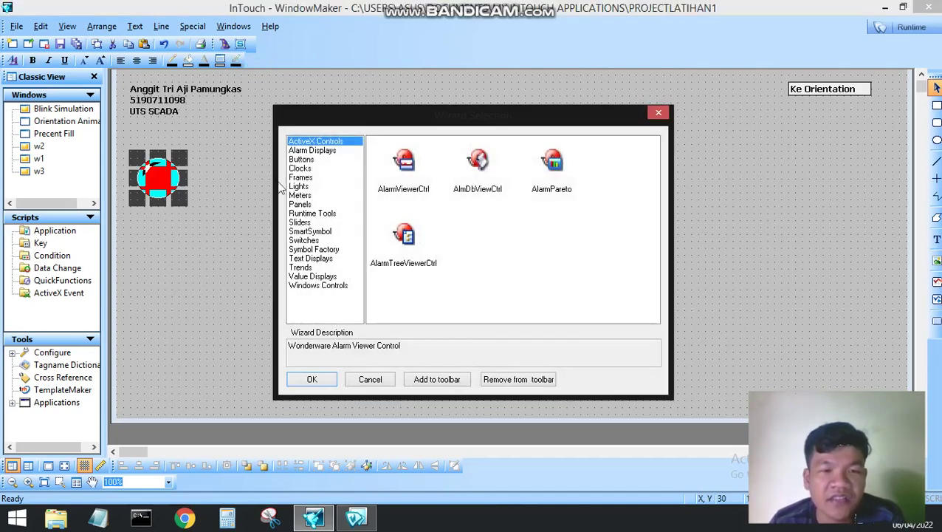
{"action": "left_click", "coordinate": [314, 240]}
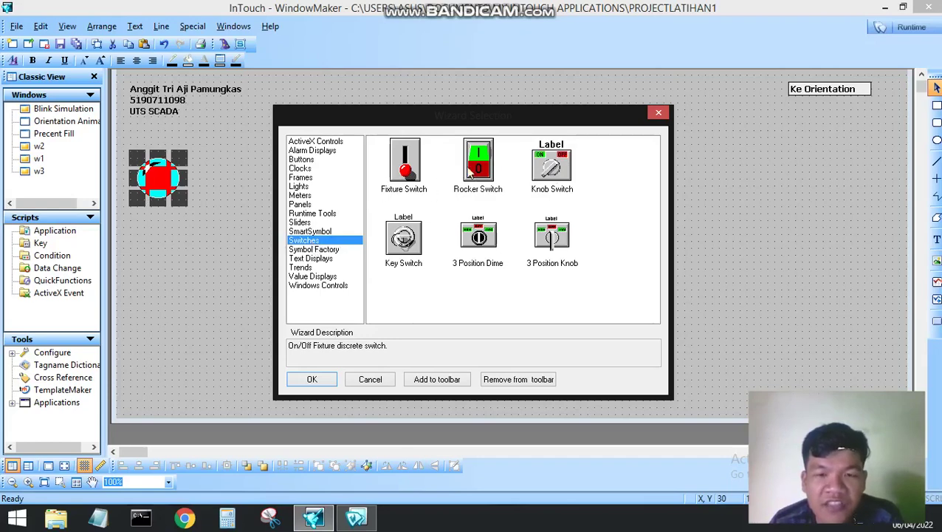
{"action": "left_click", "coordinate": [553, 167]}
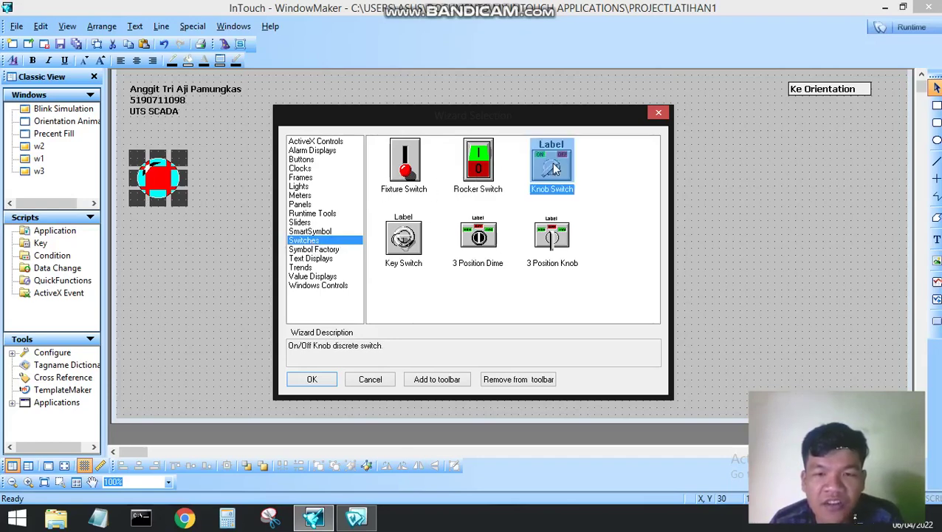
{"action": "left_click", "coordinate": [312, 379]}
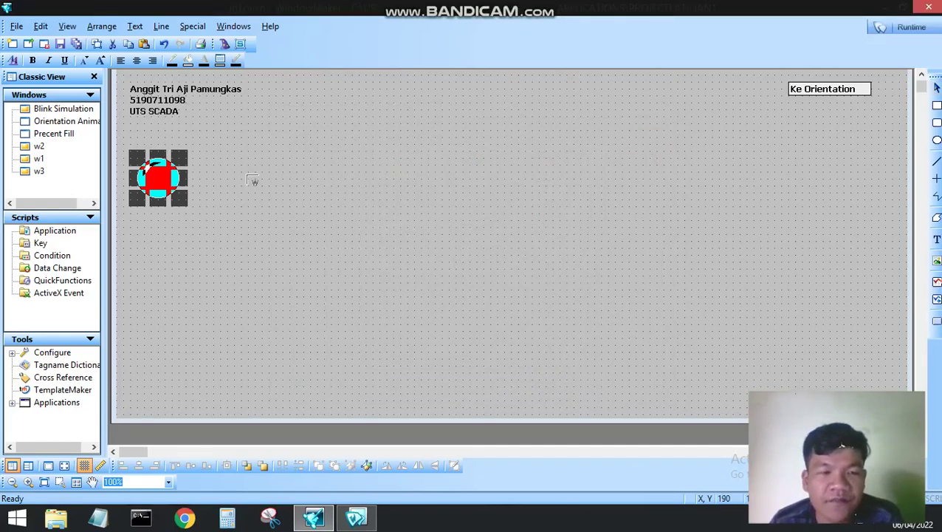
{"action": "left_click", "coordinate": [248, 176]}
{"action": "left_click_drag", "start_coordinate": [283, 209], "coordinate": [262, 183]}
{"action": "left_click", "coordinate": [323, 182]}
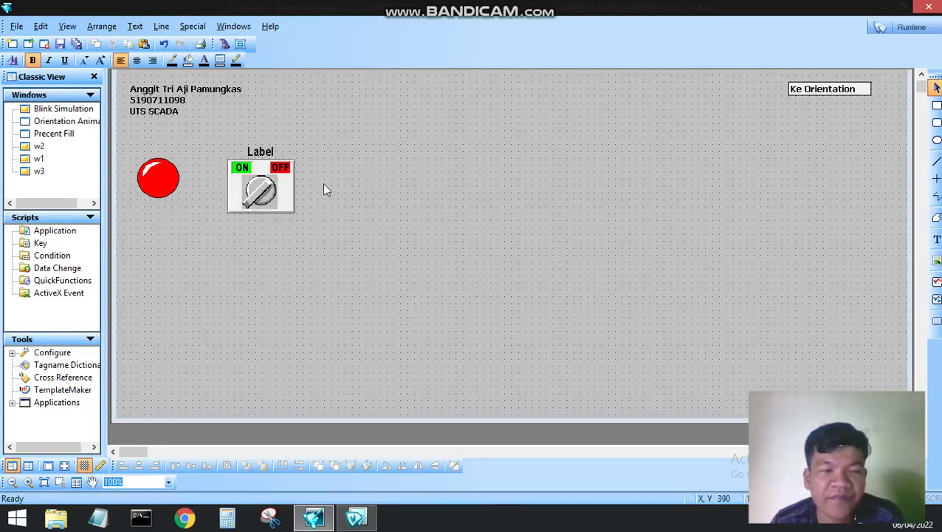
Set the knob switch's tagname to saklar3.
{"action": "double_click", "coordinate": [262, 190]}
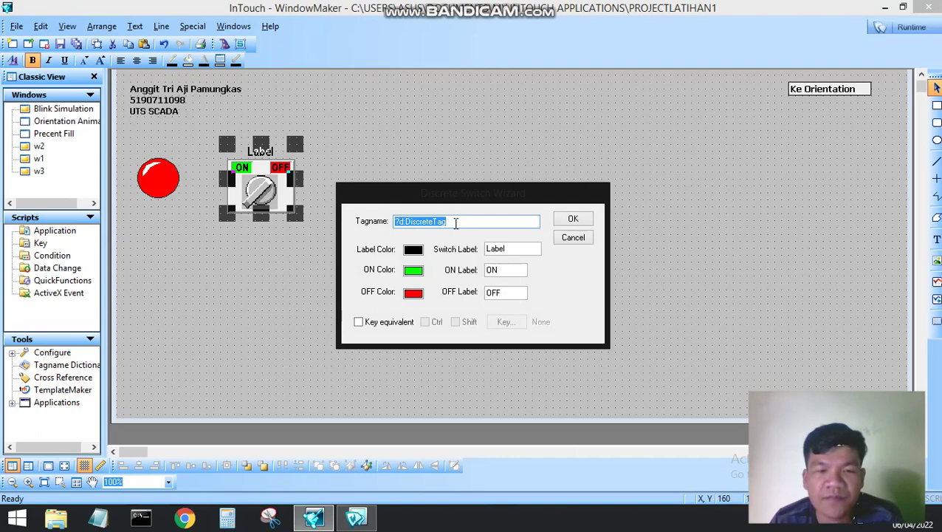
{"action": "key", "text": "BackSpace"}
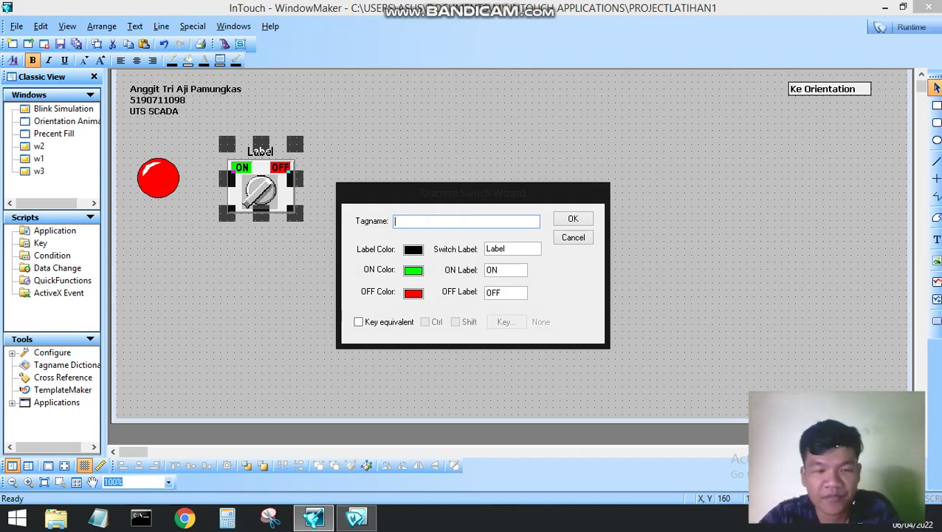
{"action": "type", "text": "saklar"}
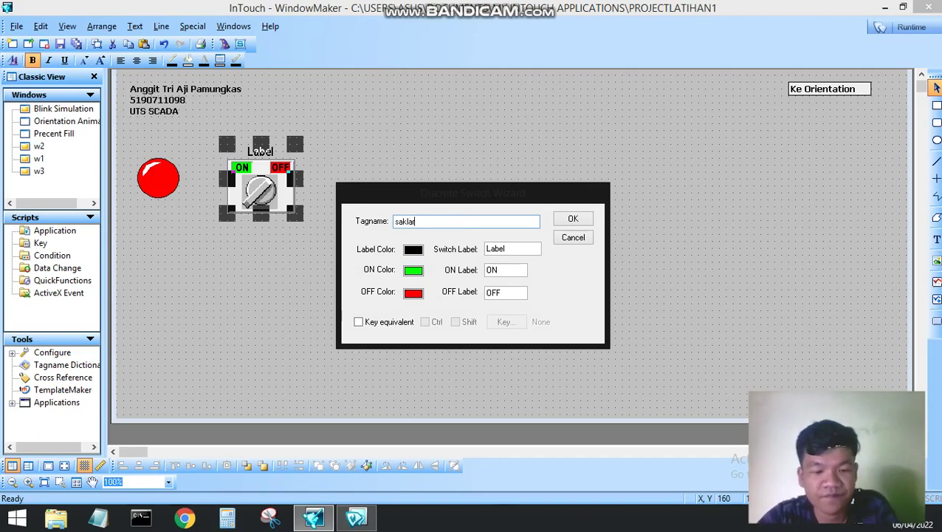
{"action": "type", "text": "3"}
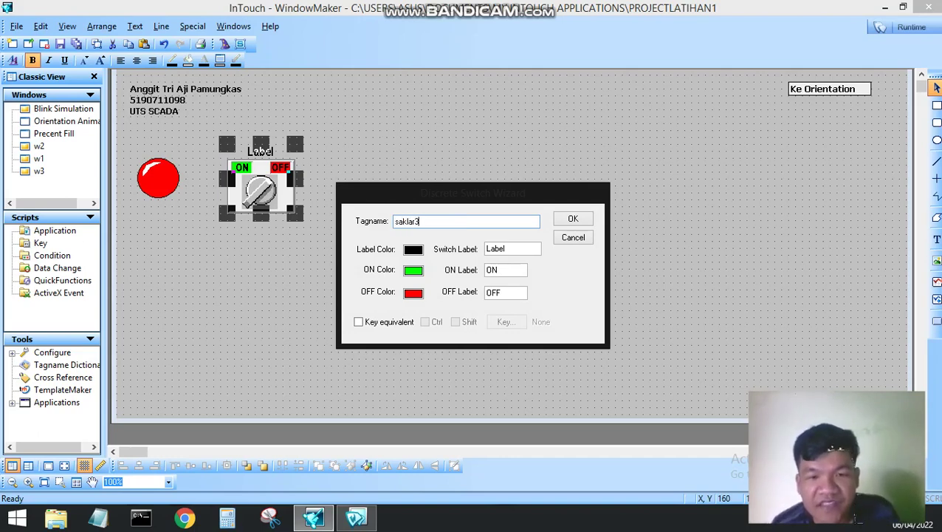
{"action": "left_click", "coordinate": [566, 218]}
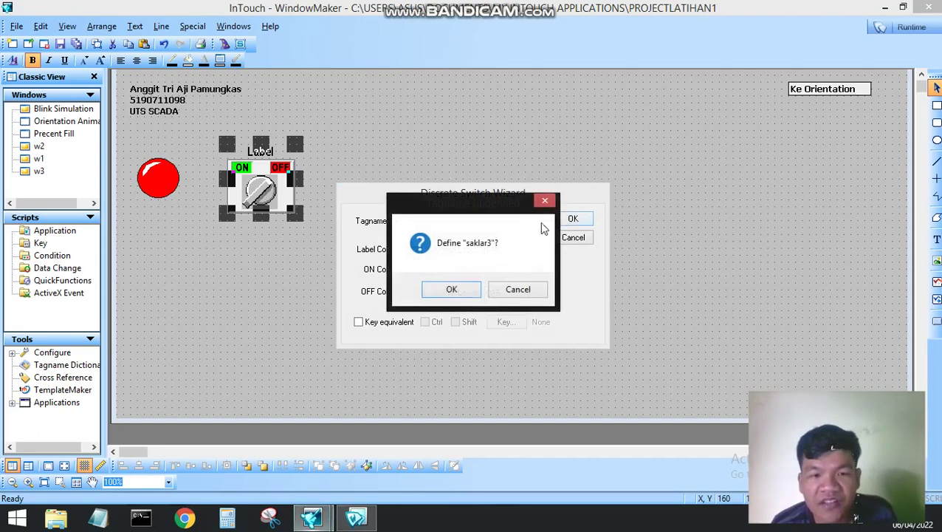
Try to define the saklar3 tag with the Memory Discrete type in the Tagname Dictionary.
{"action": "left_click_drag", "start_coordinate": [465, 211], "coordinate": [608, 190]}
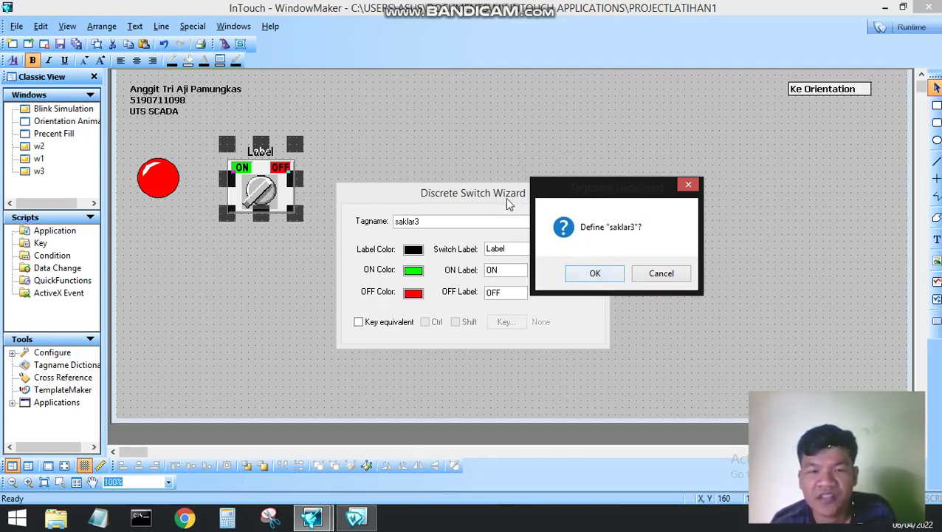
{"action": "left_click", "coordinate": [596, 270]}
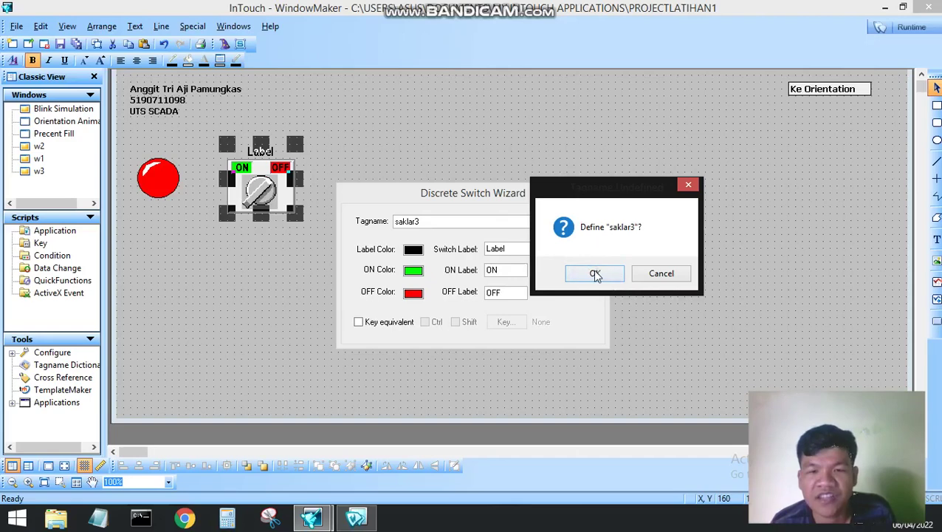
{"action": "left_click_drag", "start_coordinate": [372, 83], "coordinate": [436, 52]}
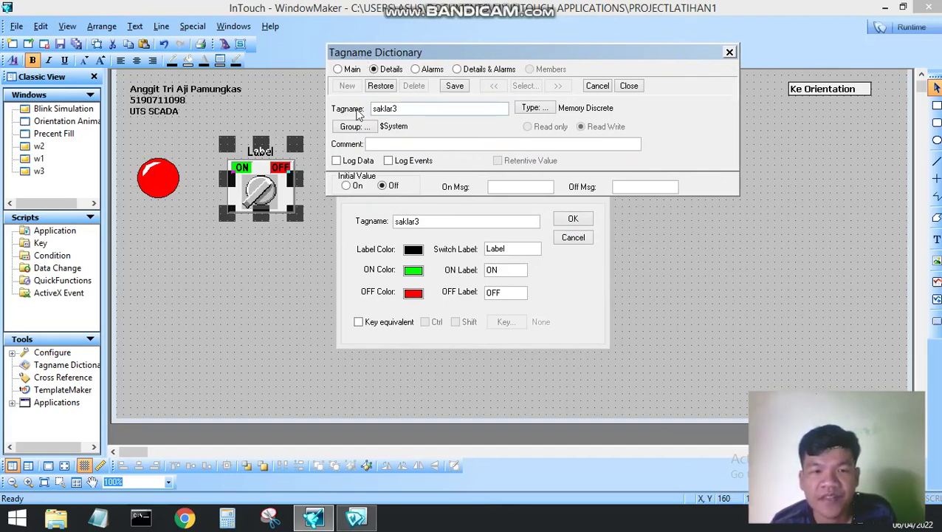
{"action": "left_click", "coordinate": [533, 109]}
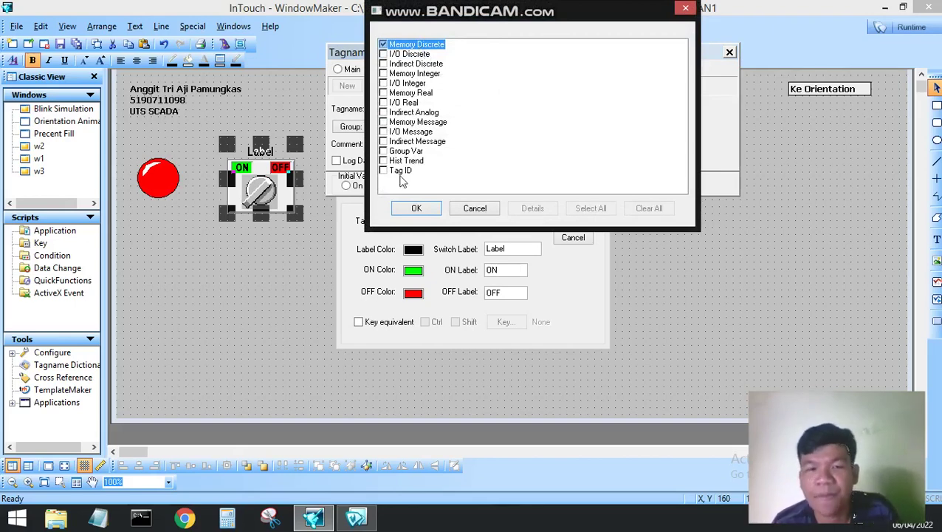
{"action": "left_click", "coordinate": [408, 211]}
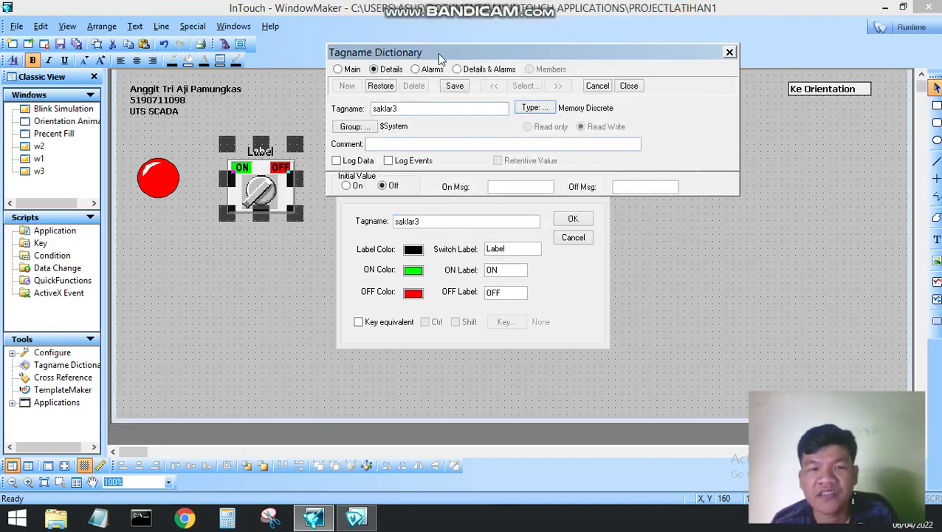
{"action": "left_click_drag", "start_coordinate": [437, 53], "coordinate": [496, 23]}
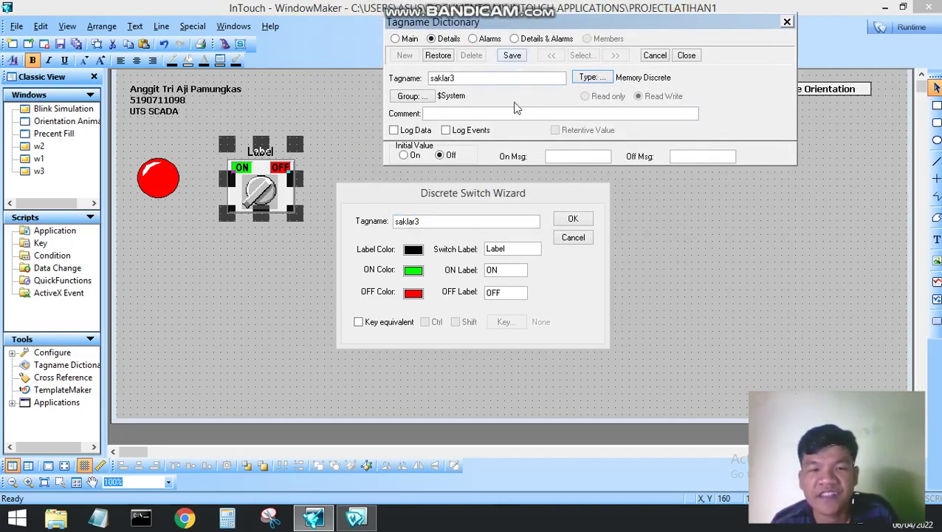
{"action": "left_click", "coordinate": [787, 23]}
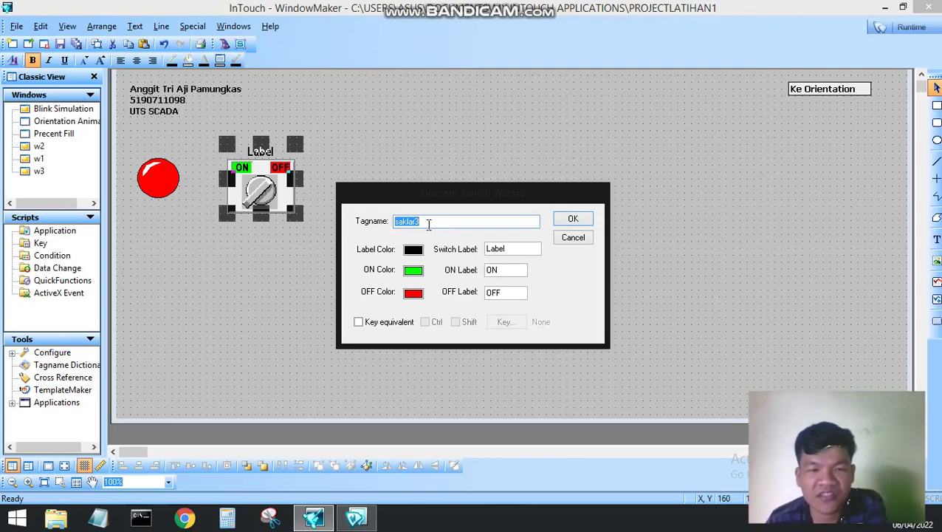
Assign the existing local tag selektor to the knob switch, keeping the default label, ON and OFF settings.
{"action": "type", "text": "\\"}
{"action": "key", "text": "BackSpace"}
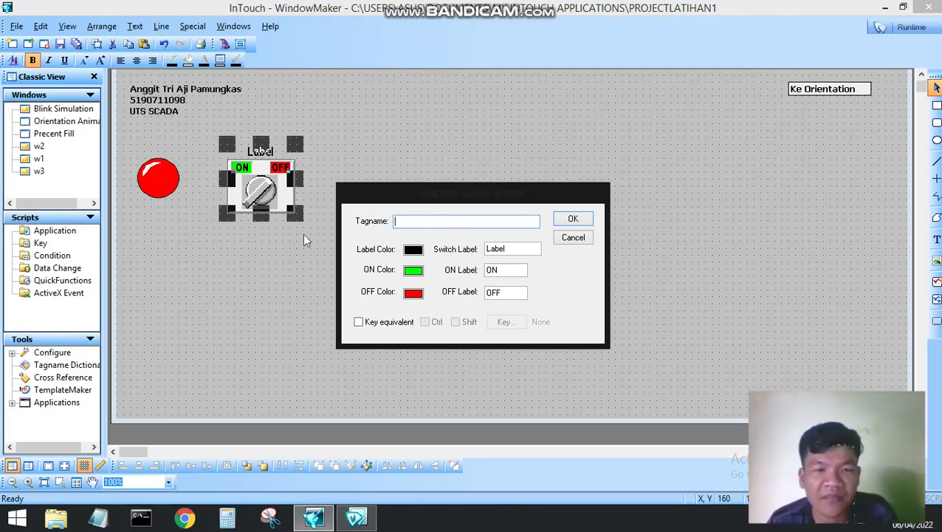
{"action": "double_click", "coordinate": [415, 224]}
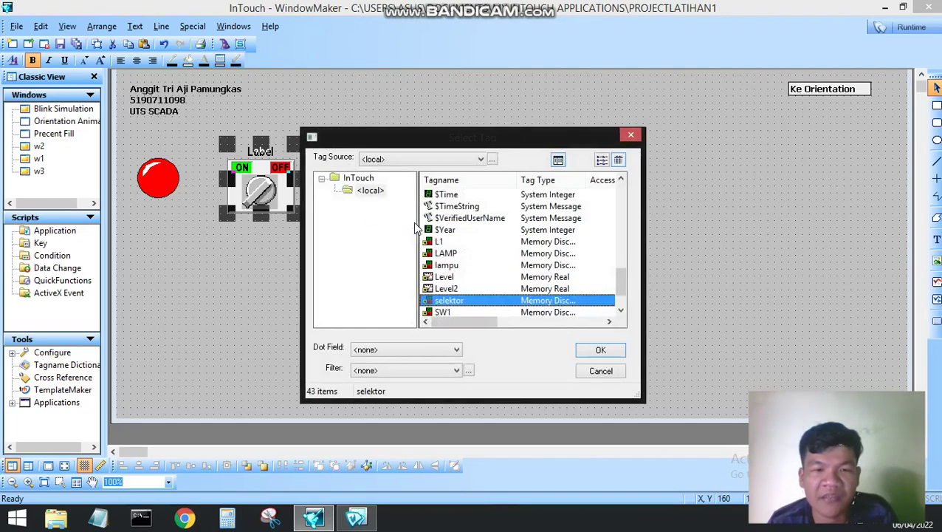
{"action": "scroll", "coordinate": [459, 297], "scroll_direction": "down", "scroll_amount": 1}
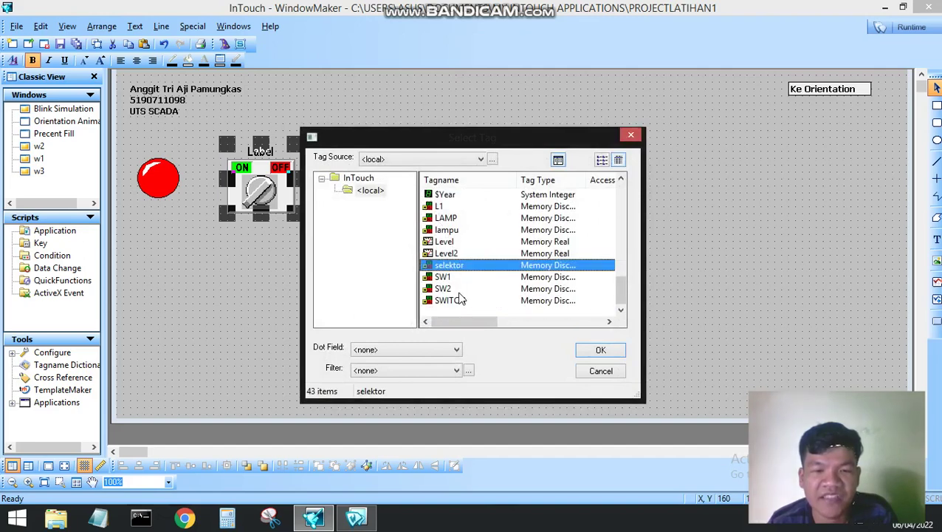
{"action": "left_click", "coordinate": [456, 277]}
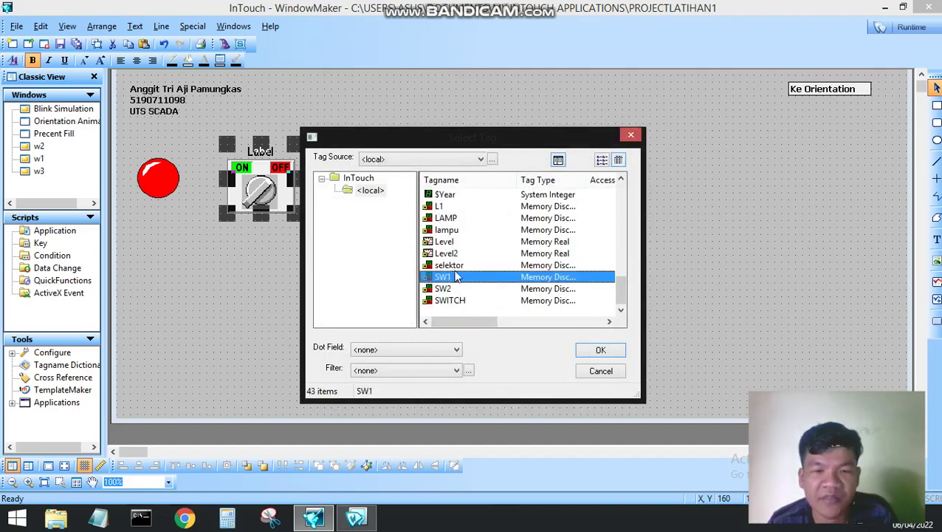
{"action": "left_click", "coordinate": [462, 268]}
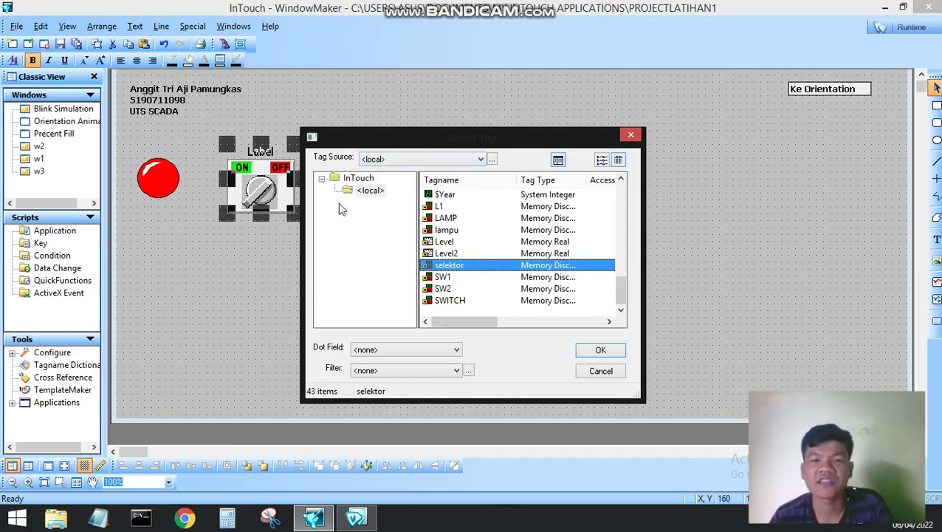
{"action": "left_click", "coordinate": [597, 351]}
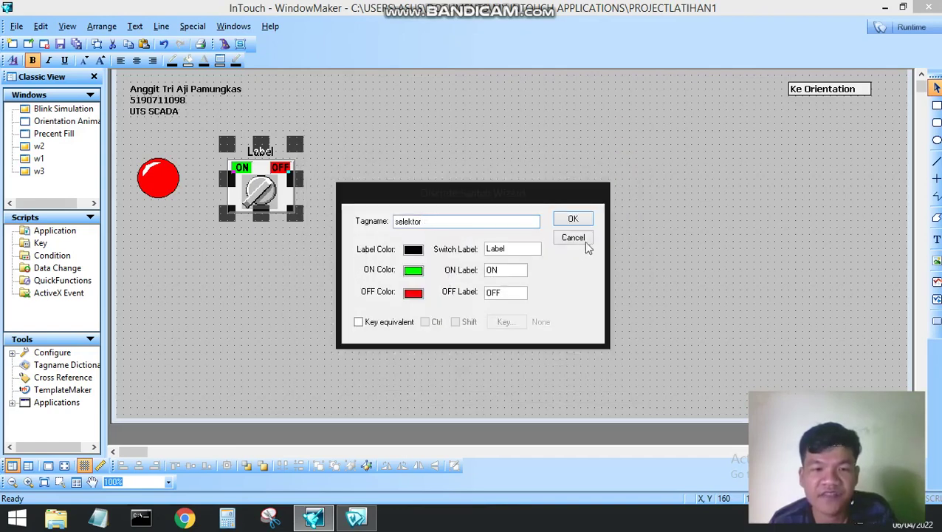
{"action": "left_click", "coordinate": [573, 218]}
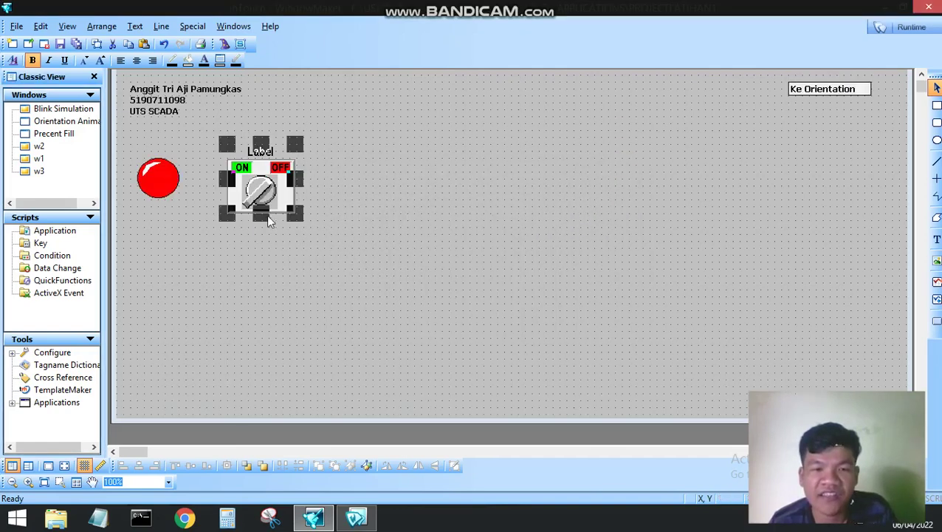
{"action": "double_click", "coordinate": [260, 206]}
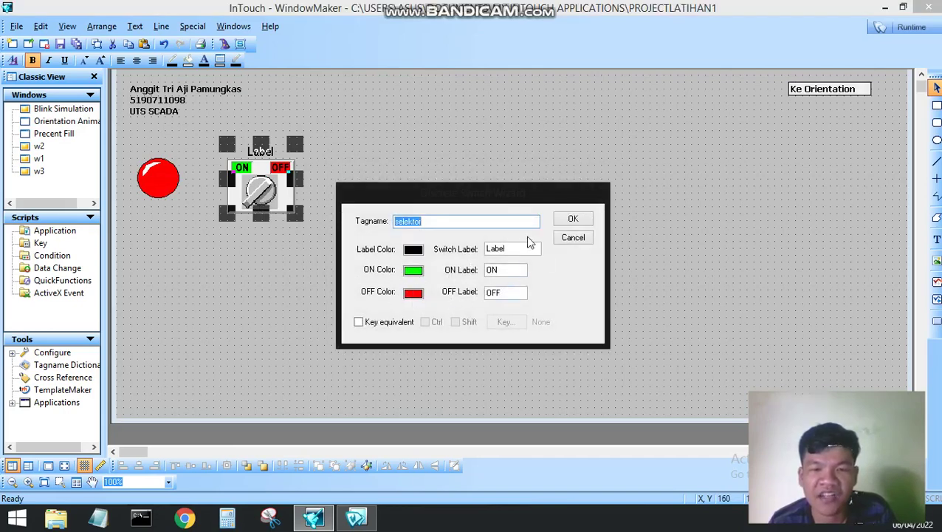
{"action": "left_click", "coordinate": [570, 220]}
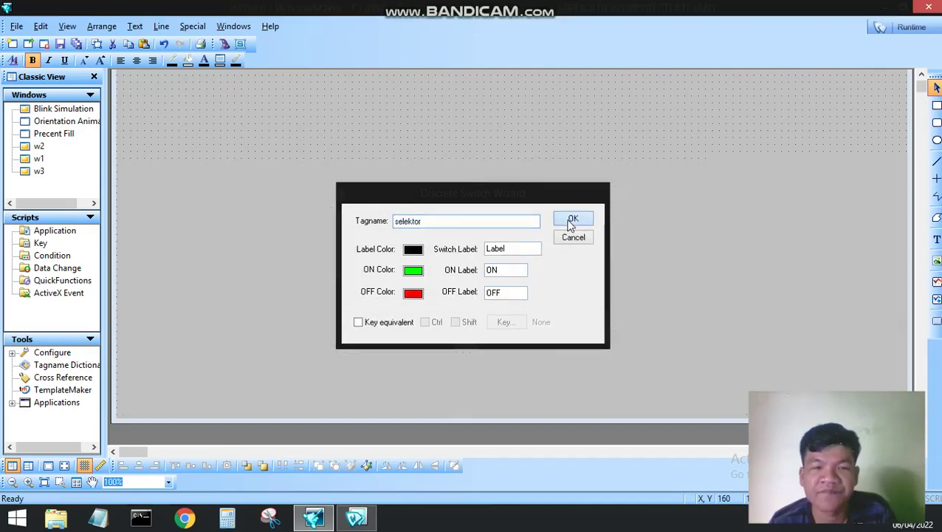
Assign the local tag selektor as the red circular light's expression, keeping the red and green fill colors.
{"action": "left_click", "coordinate": [179, 206]}
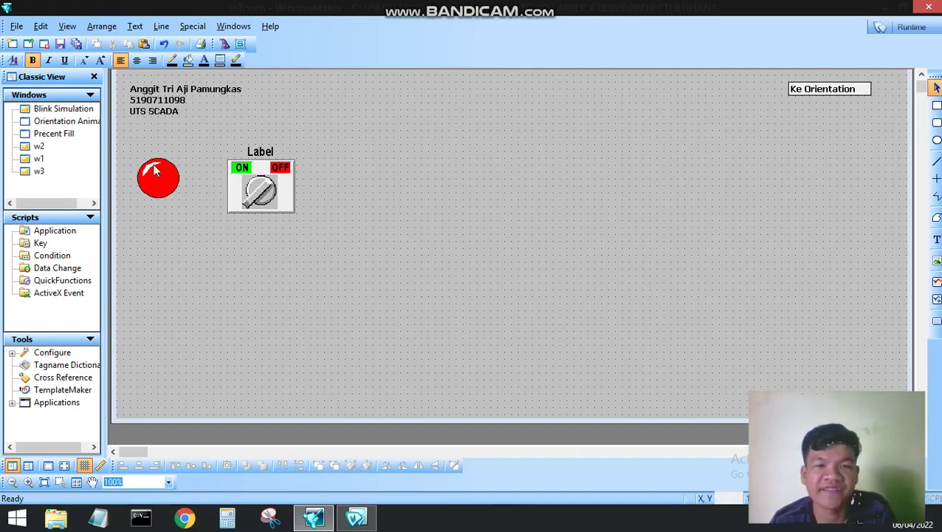
{"action": "double_click", "coordinate": [164, 179]}
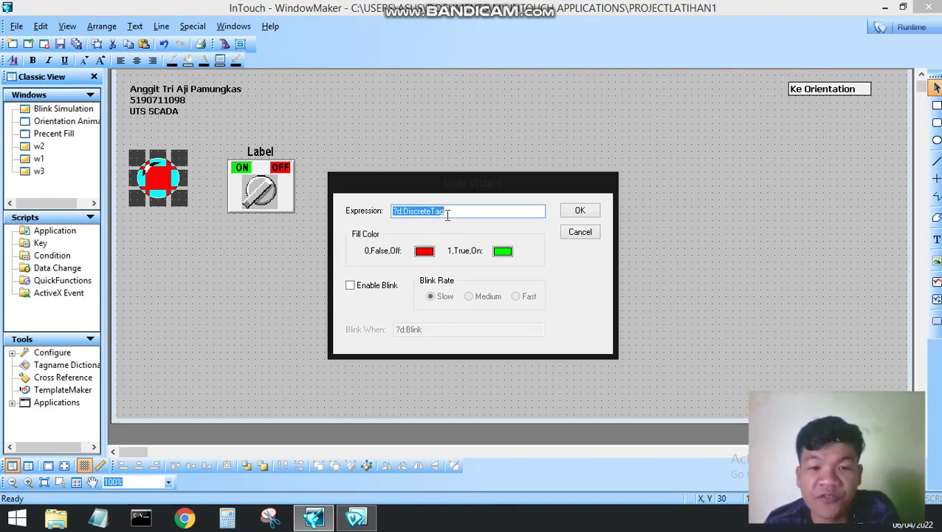
{"action": "key", "text": "BackSpace"}
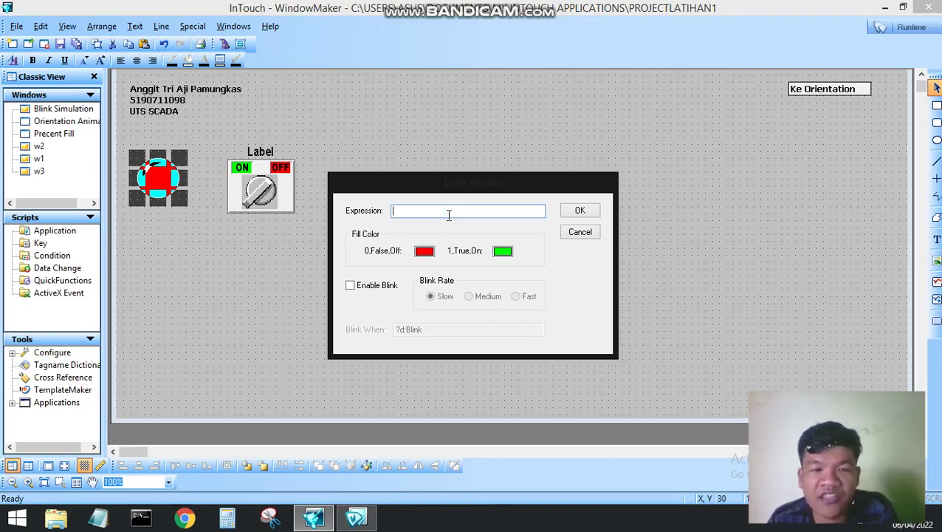
{"action": "double_click", "coordinate": [402, 211]}
{"action": "left_click_drag", "start_coordinate": [448, 147], "coordinate": [629, 146]}
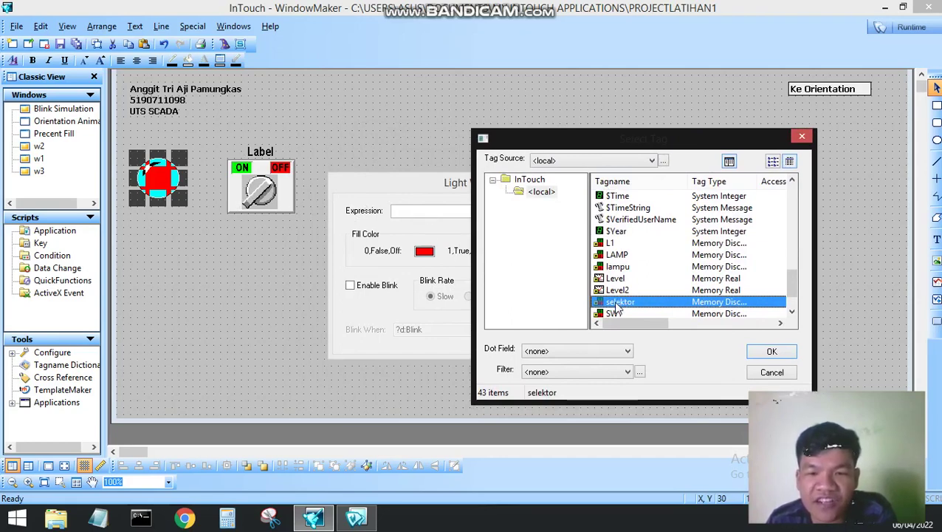
{"action": "left_click", "coordinate": [765, 351]}
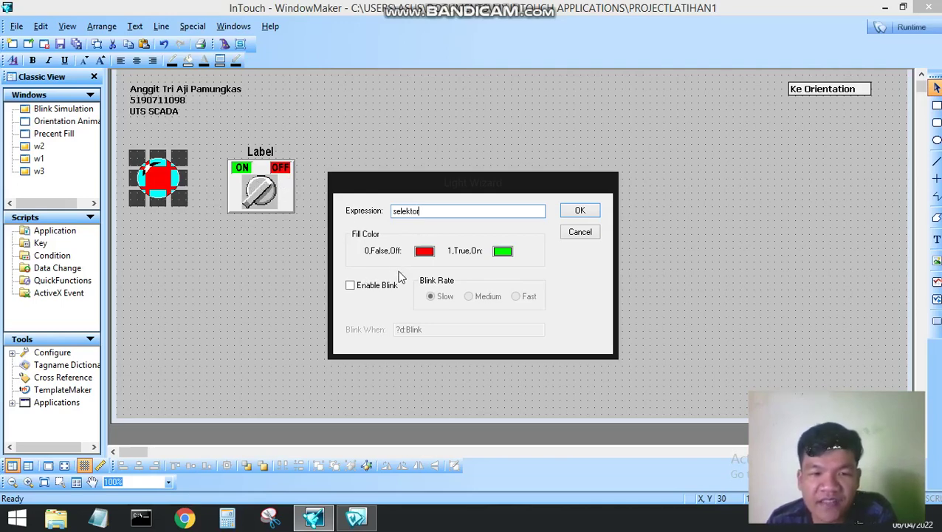
Enable blinking for the red circular light with the Medium blink rate.
{"action": "left_click", "coordinate": [352, 287]}
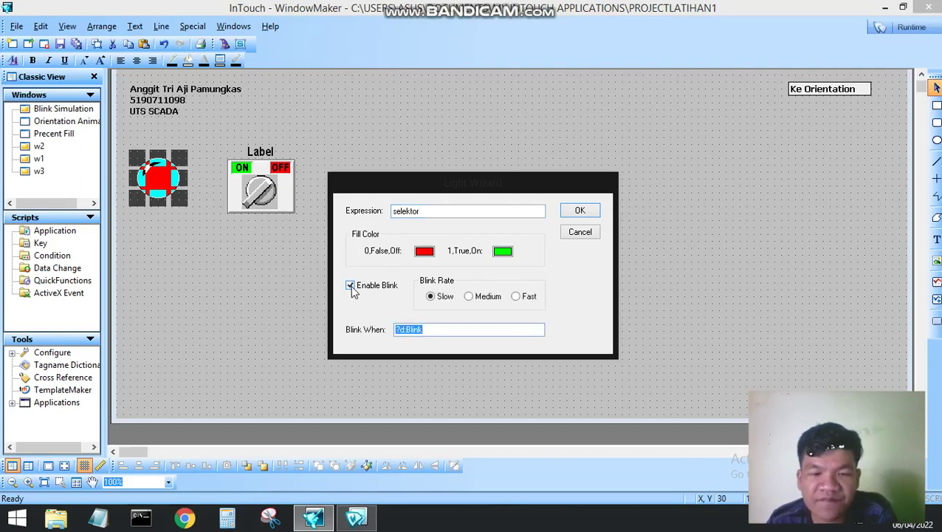
{"action": "left_click", "coordinate": [485, 302]}
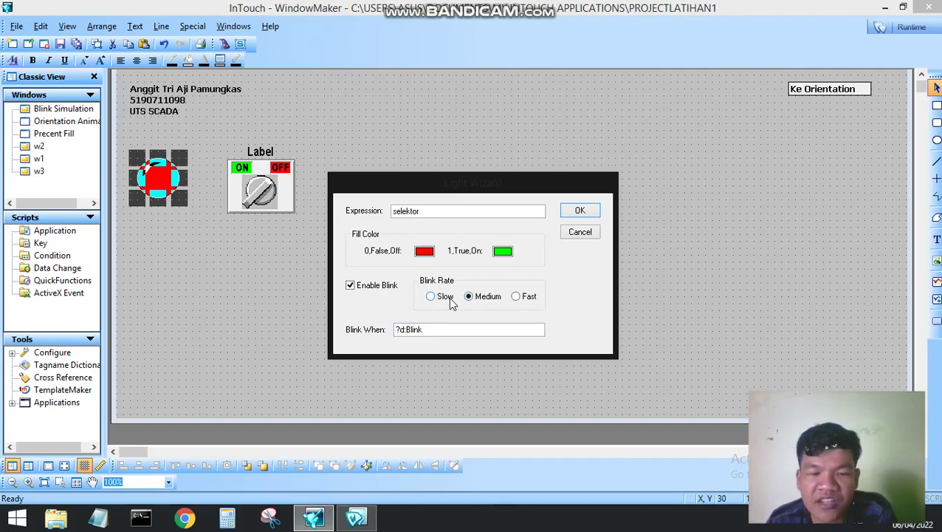
{"action": "left_click", "coordinate": [452, 305]}
{"action": "left_click", "coordinate": [485, 301]}
{"action": "left_click", "coordinate": [524, 301]}
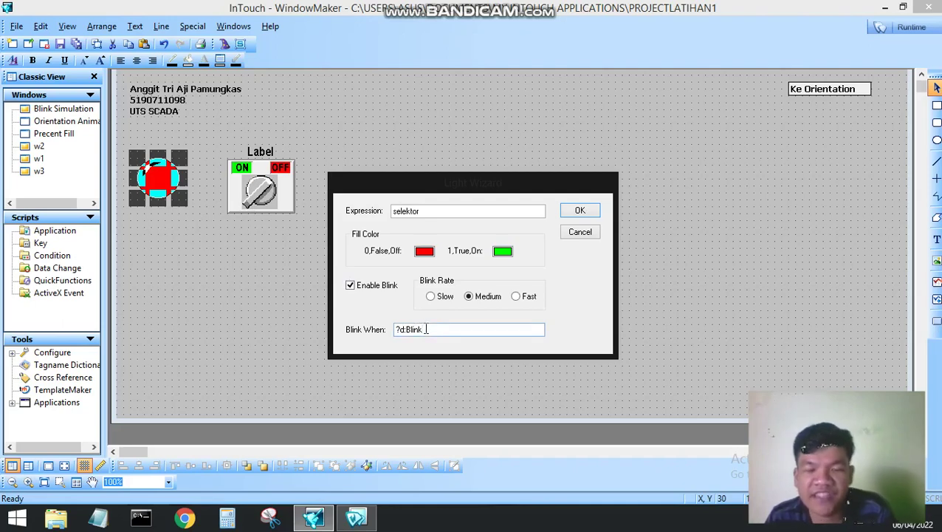
Set the light's Blink When expression to the local tag selektor and apply the light settings.
{"action": "key", "text": "BackSpace"}
{"action": "key", "text": "BackSpace"}
{"action": "key", "text": "BackSpace"}
{"action": "key", "text": "BackSpace"}
{"action": "key", "text": "BackSpace"}
{"action": "key", "text": "BackSpace"}
{"action": "key", "text": "BackSpace"}
{"action": "key", "text": "BackSpace"}
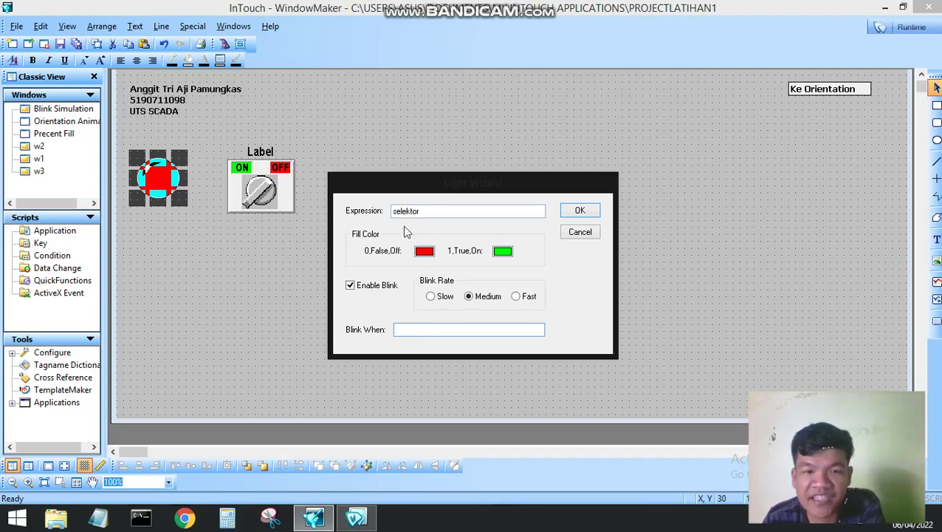
{"action": "double_click", "coordinate": [404, 328]}
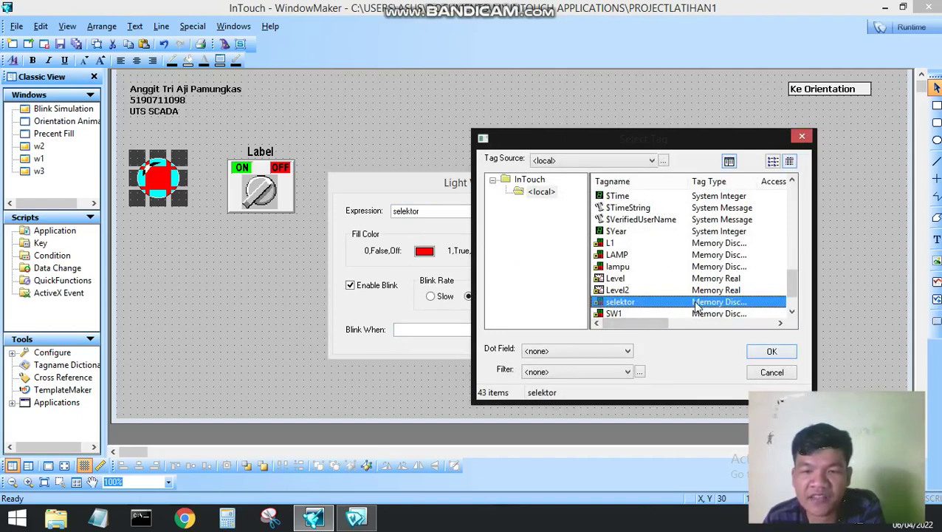
{"action": "left_click", "coordinate": [769, 351]}
{"action": "left_click", "coordinate": [580, 212]}
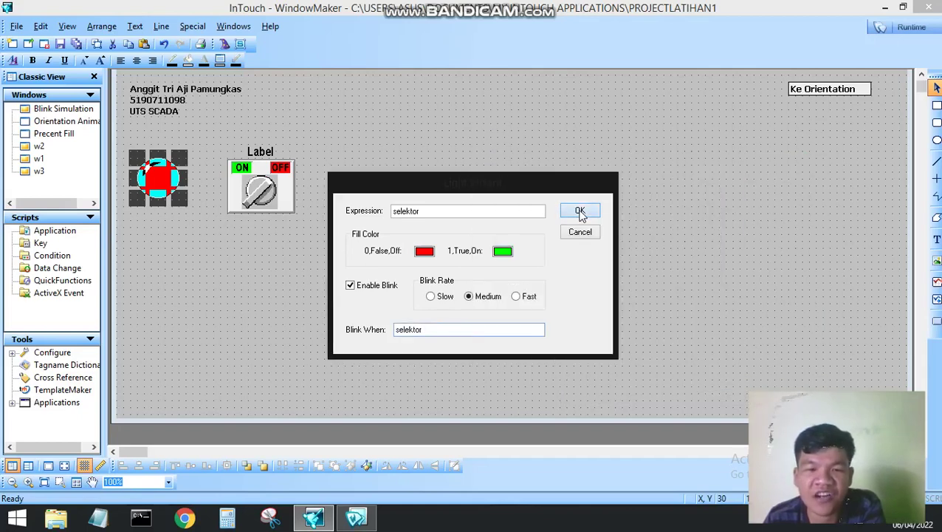
{"action": "left_click", "coordinate": [436, 198]}
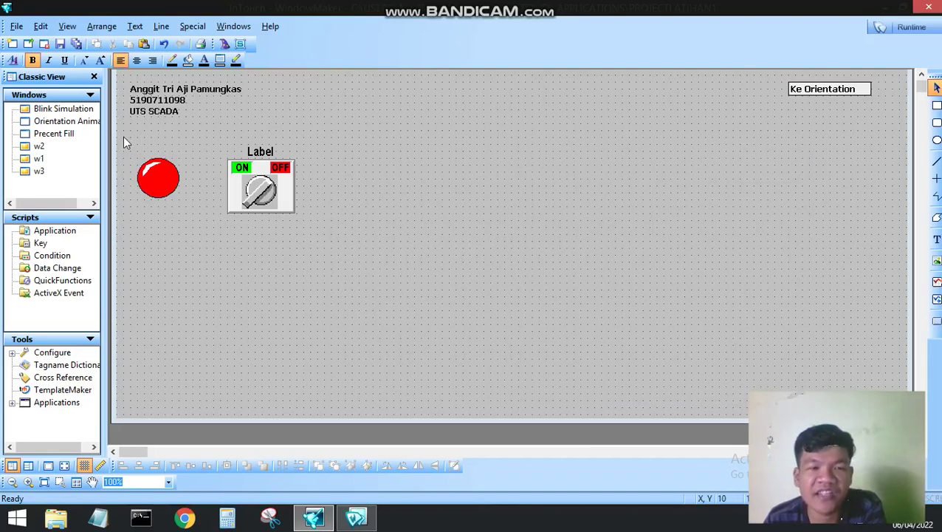
Test the light in Runtime by turning the knob switch on and off, and return to Development.
{"action": "left_click", "coordinate": [879, 34]}
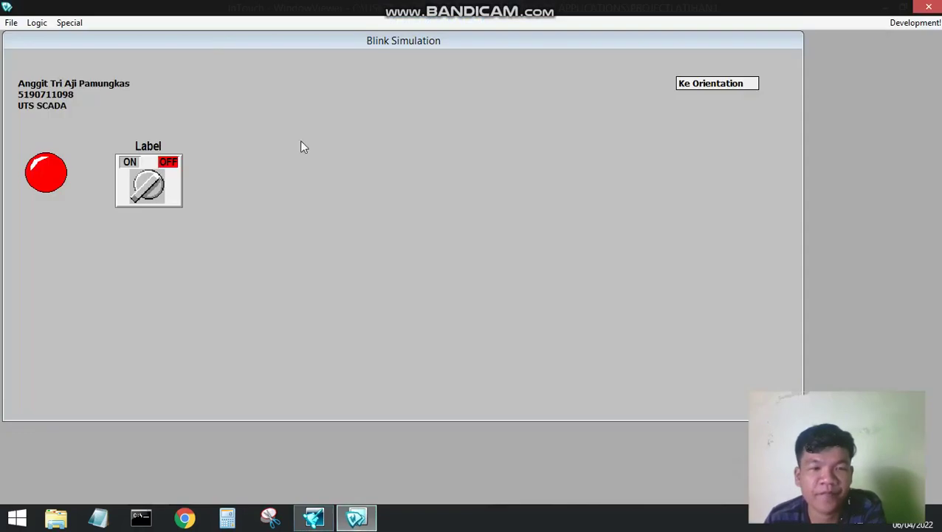
{"action": "left_click", "coordinate": [151, 184]}
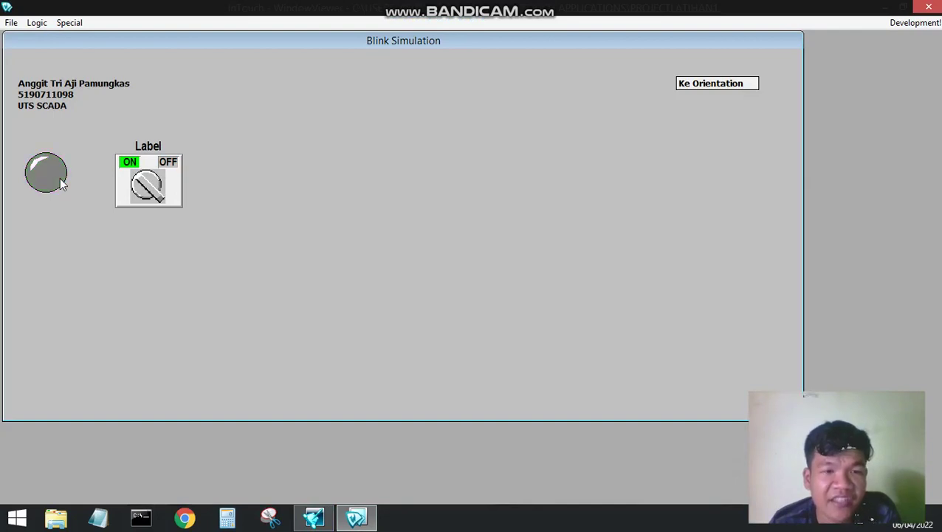
{"action": "left_click", "coordinate": [148, 186]}
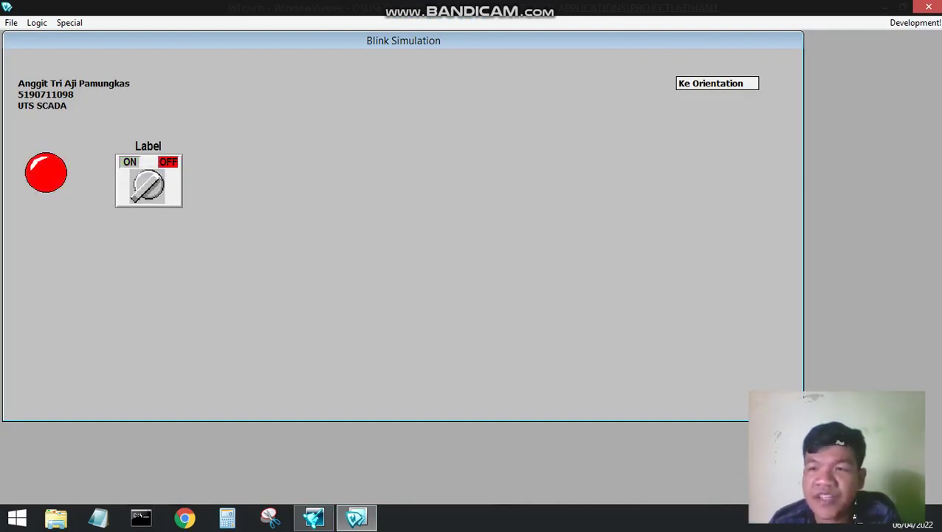
{"action": "left_click", "coordinate": [916, 23]}
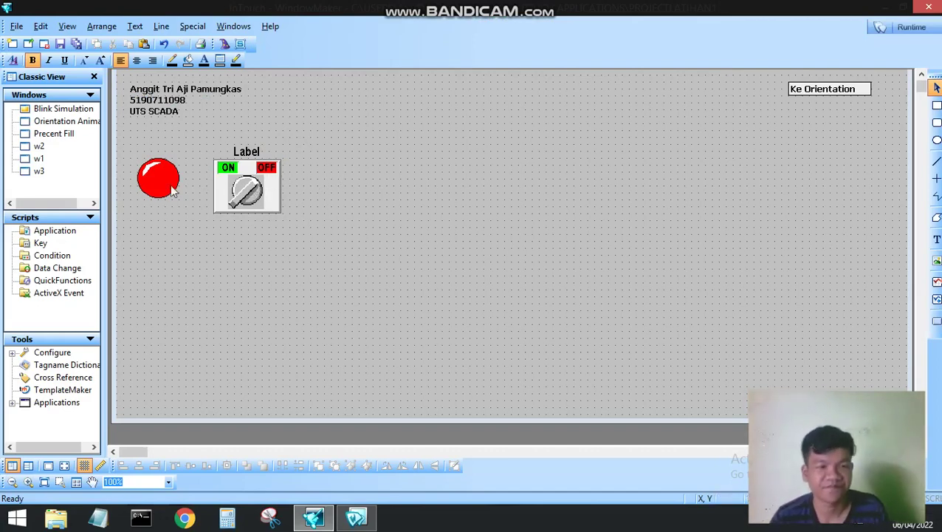
Open window w2 and copy the yellow Motor Konveyor conveyor drawing.
{"action": "left_click", "coordinate": [39, 175]}
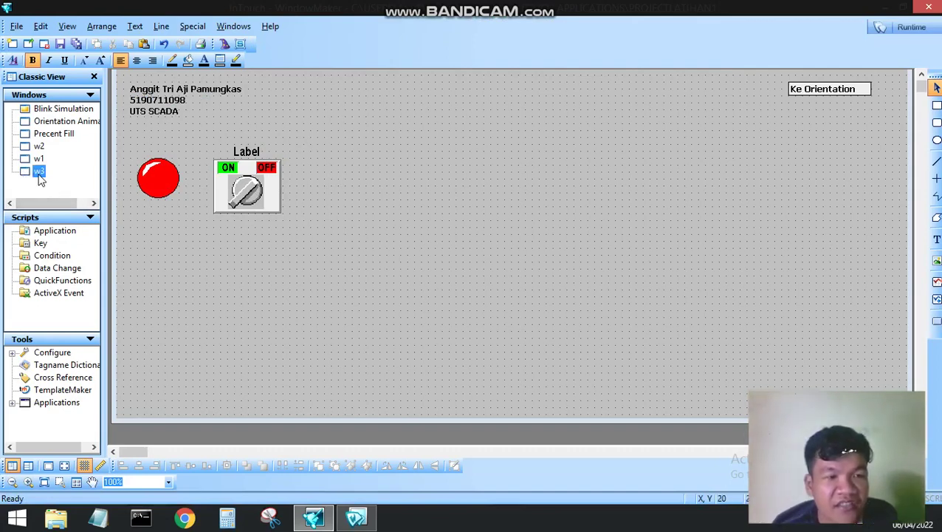
{"action": "double_click", "coordinate": [38, 174]}
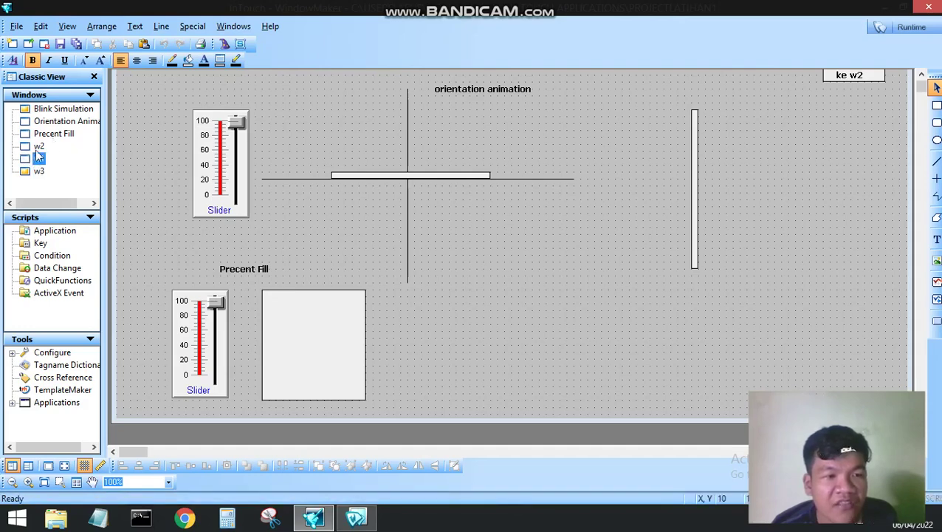
{"action": "double_click", "coordinate": [39, 146]}
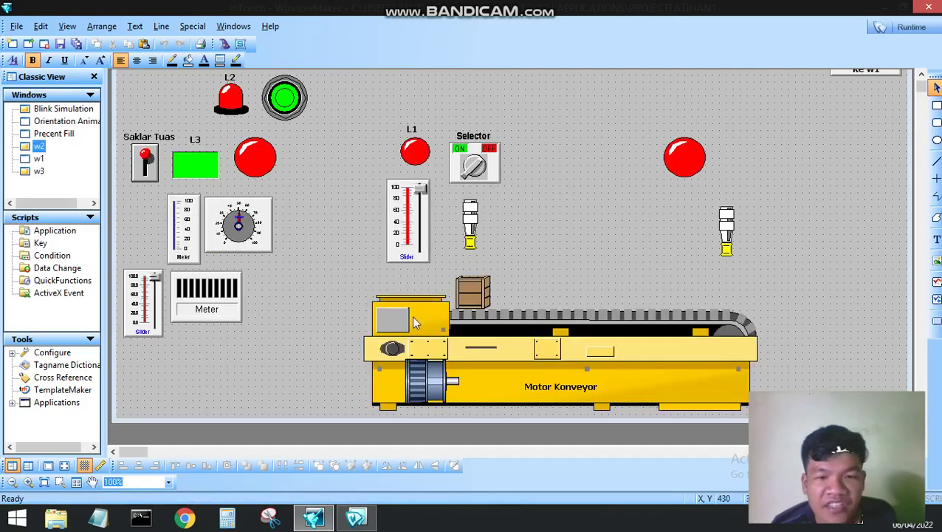
{"action": "left_click", "coordinate": [413, 323]}
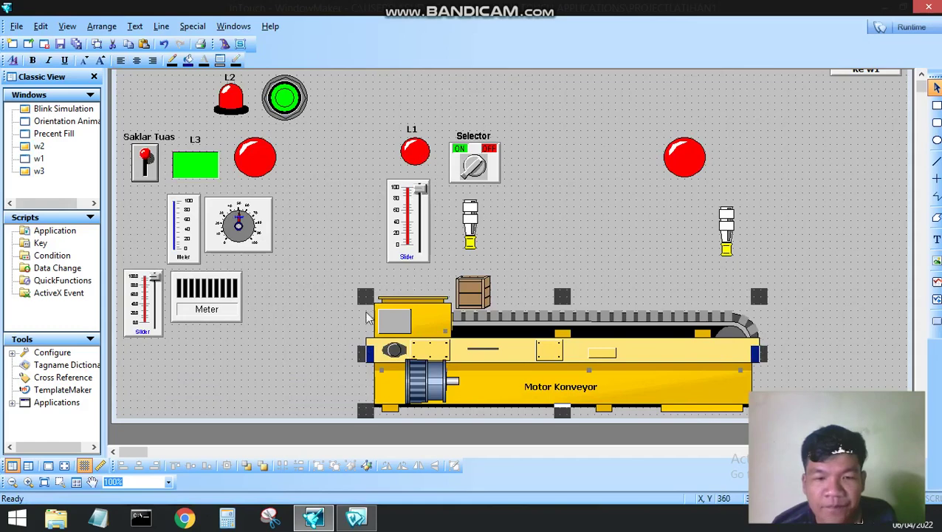
{"action": "right_click", "coordinate": [418, 327]}
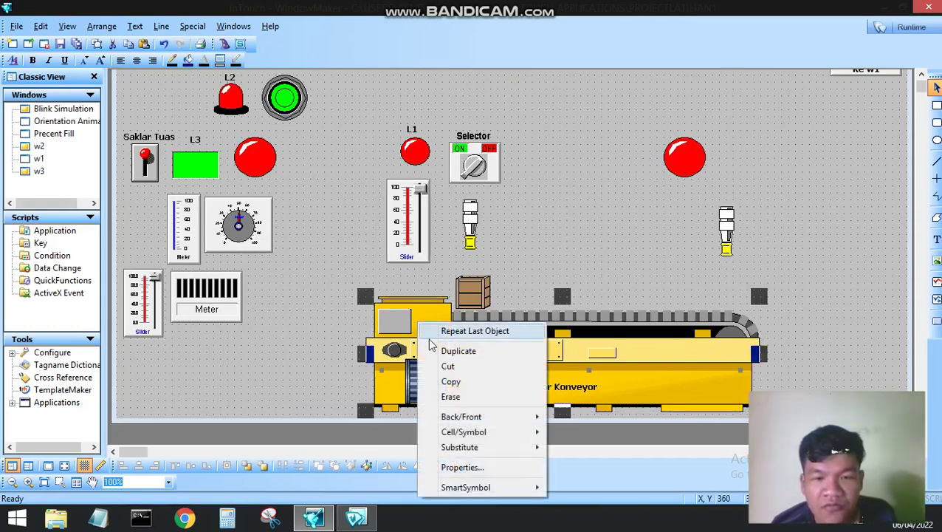
{"action": "left_click", "coordinate": [452, 383]}
Paste the conveyor into the Blink Simulation window and position it low in the window, below and right of the knob switch.
{"action": "left_click", "coordinate": [63, 109]}
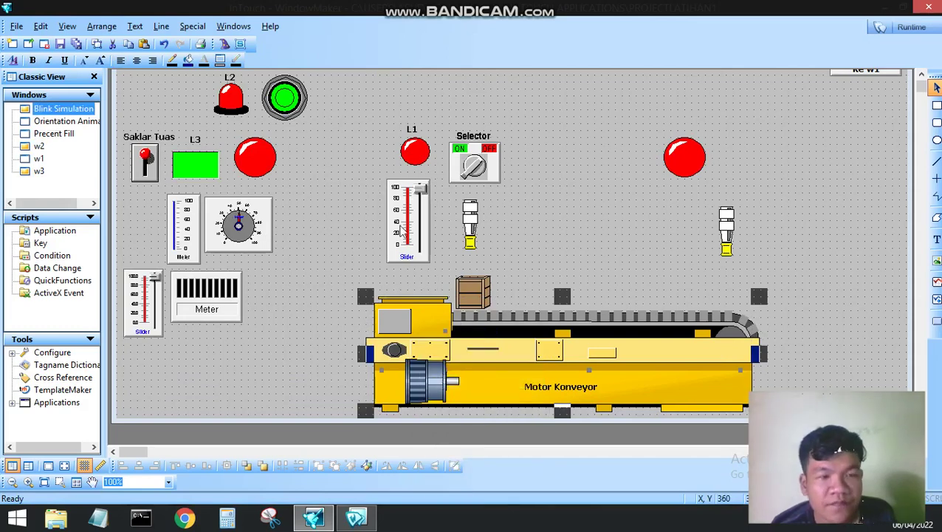
{"action": "right_click", "coordinate": [401, 229]}
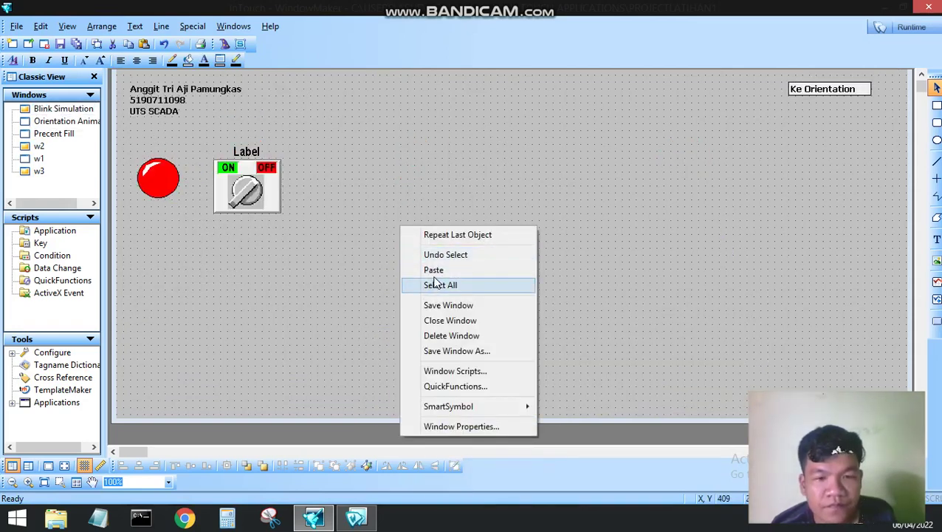
{"action": "left_click", "coordinate": [434, 269]}
{"action": "left_click", "coordinate": [430, 355]}
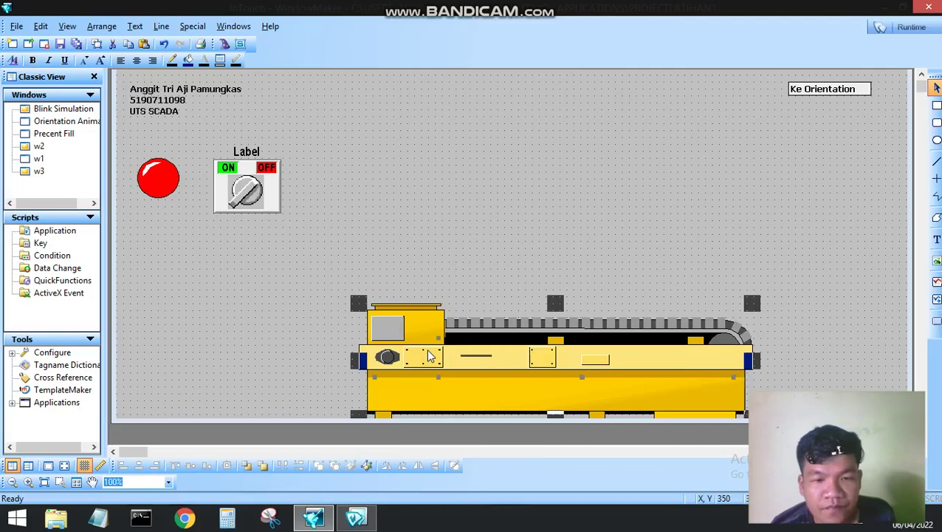
{"action": "left_click_drag", "start_coordinate": [426, 349], "coordinate": [426, 335]}
{"action": "left_click", "coordinate": [251, 337]}
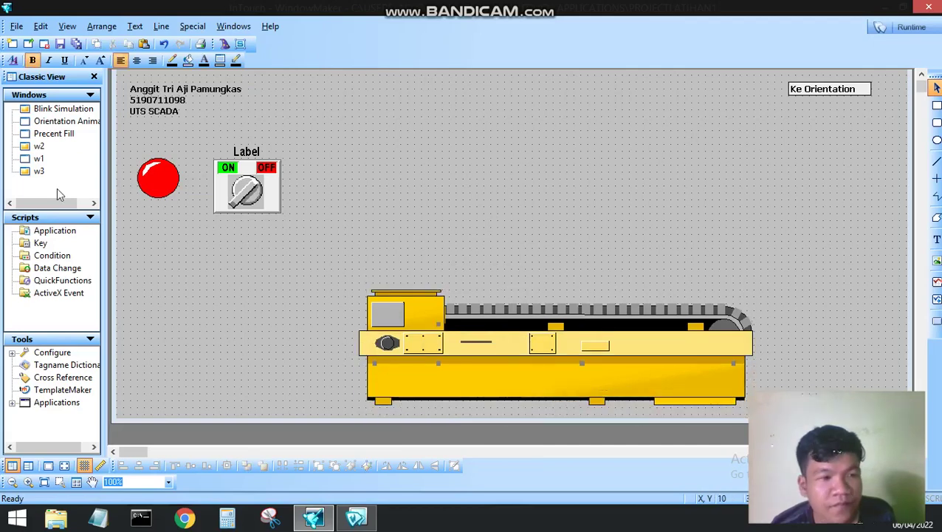
Reopen window w2 and copy the blue-gray motor mounted on the conveyor's base.
{"action": "left_click", "coordinate": [46, 135]}
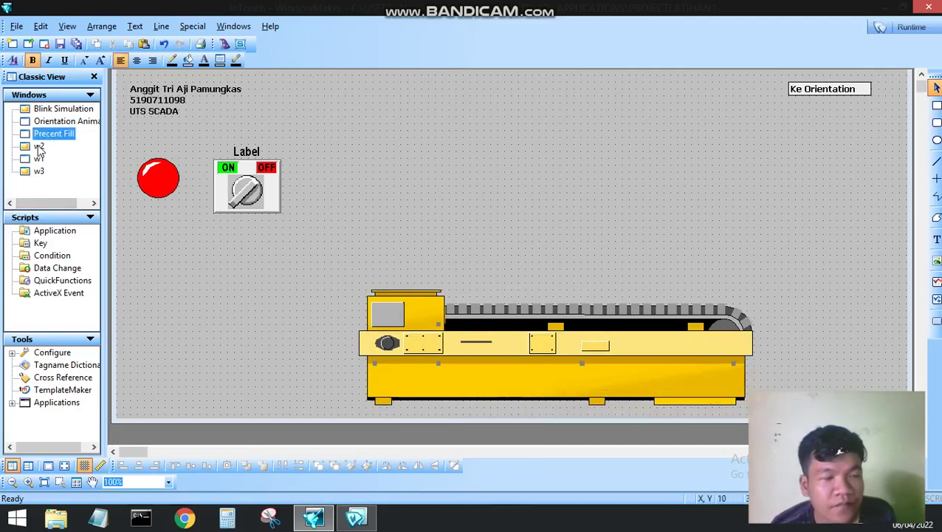
{"action": "left_click", "coordinate": [39, 145]}
{"action": "double_click", "coordinate": [38, 147]}
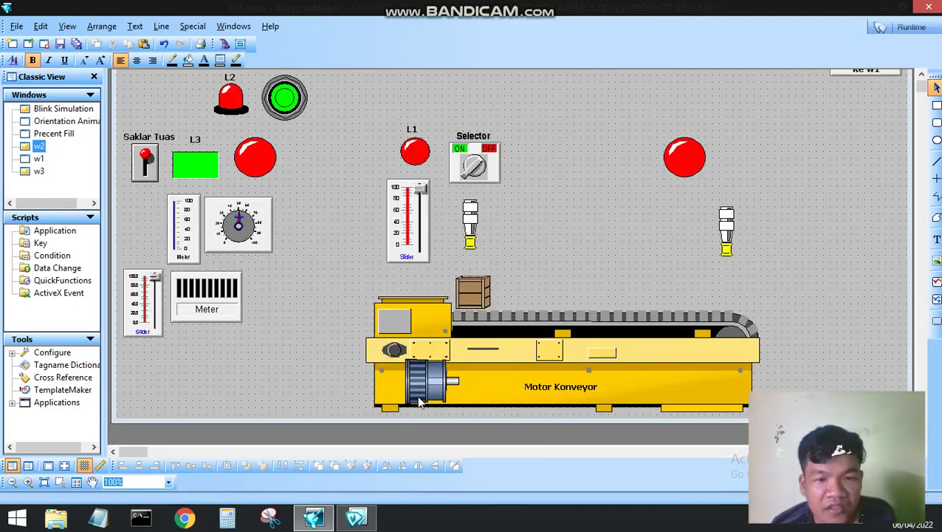
{"action": "right_click", "coordinate": [421, 391]}
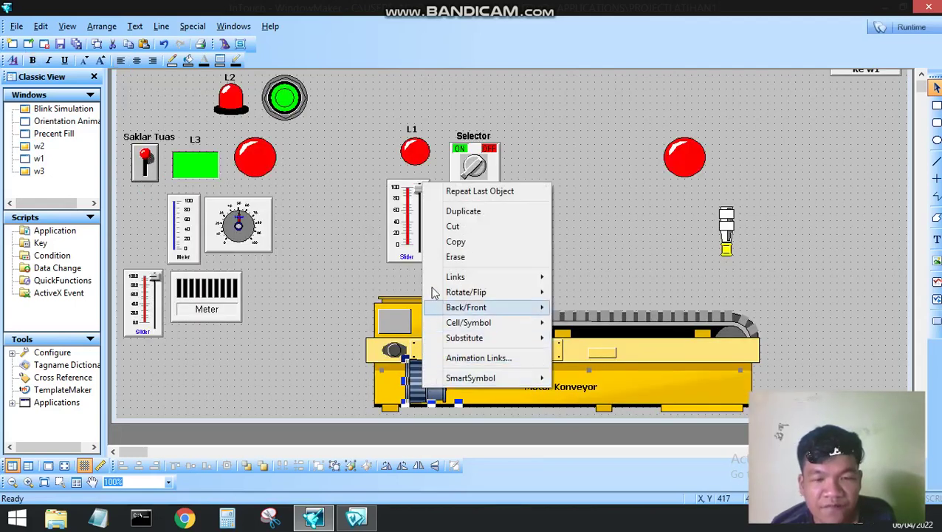
{"action": "left_click", "coordinate": [467, 242]}
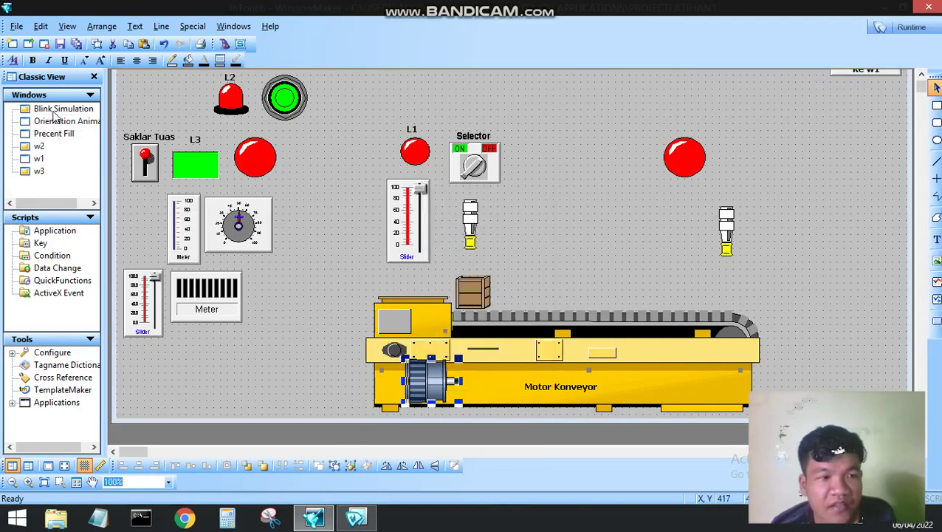
Paste the motor into the Blink Simulation window and place it on the left part of the conveyor's base.
{"action": "double_click", "coordinate": [64, 109]}
{"action": "right_click", "coordinate": [274, 308]}
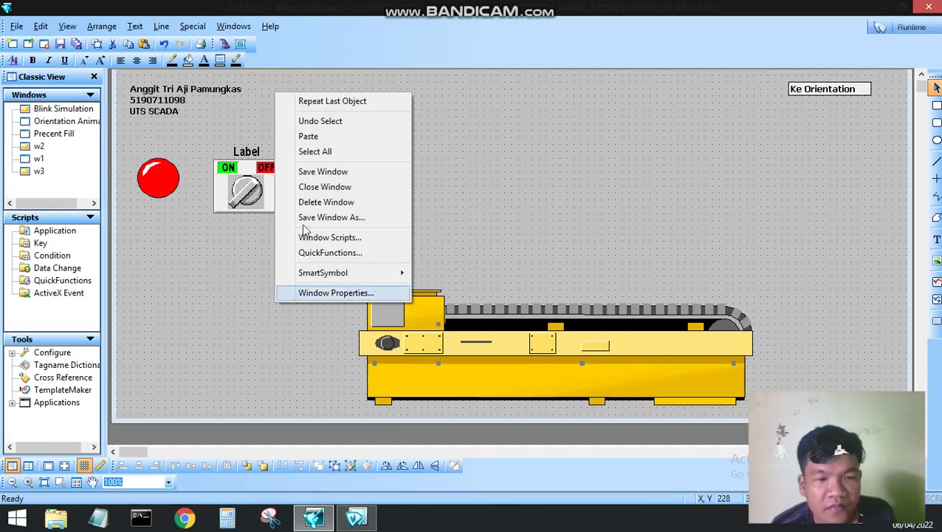
{"action": "left_click", "coordinate": [309, 137]}
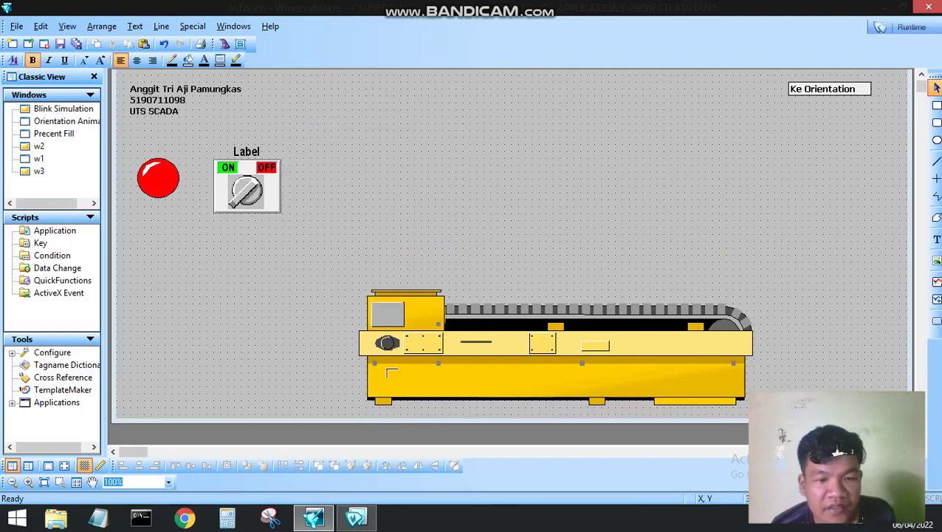
{"action": "left_click", "coordinate": [400, 372]}
{"action": "mouse_move", "coordinate": [402, 374]}
{"action": "left_mouse_down"}
{"action": "mouse_move", "coordinate": [406, 383]}
{"action": "mouse_move", "coordinate": [418, 376]}
{"action": "left_mouse_up"}
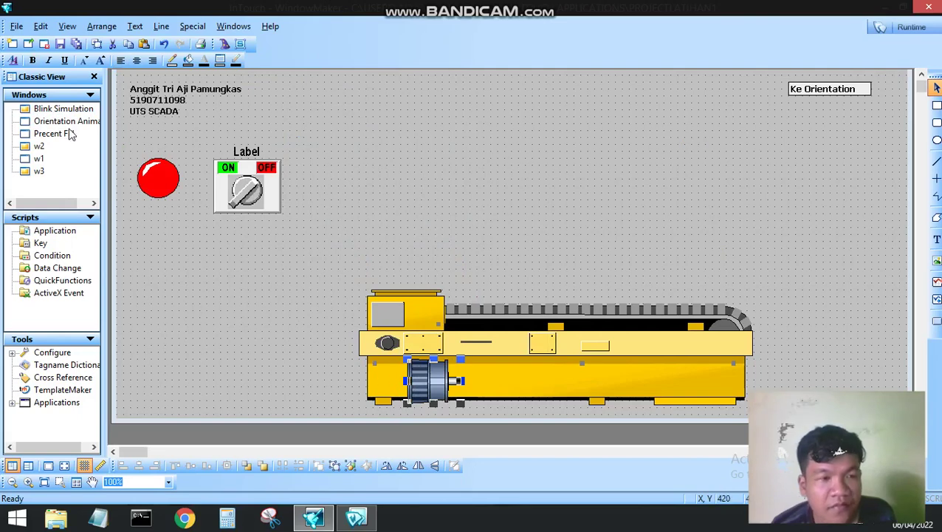
Reopen window w2 and copy the brown wooden crate standing on the conveyor belt.
{"action": "left_click", "coordinate": [34, 147]}
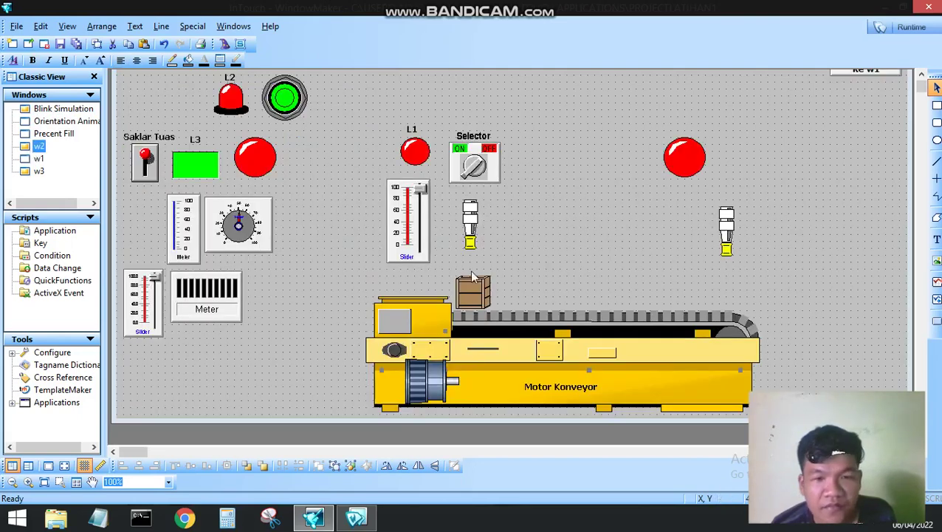
{"action": "left_click", "coordinate": [477, 295]}
{"action": "right_click", "coordinate": [477, 298]}
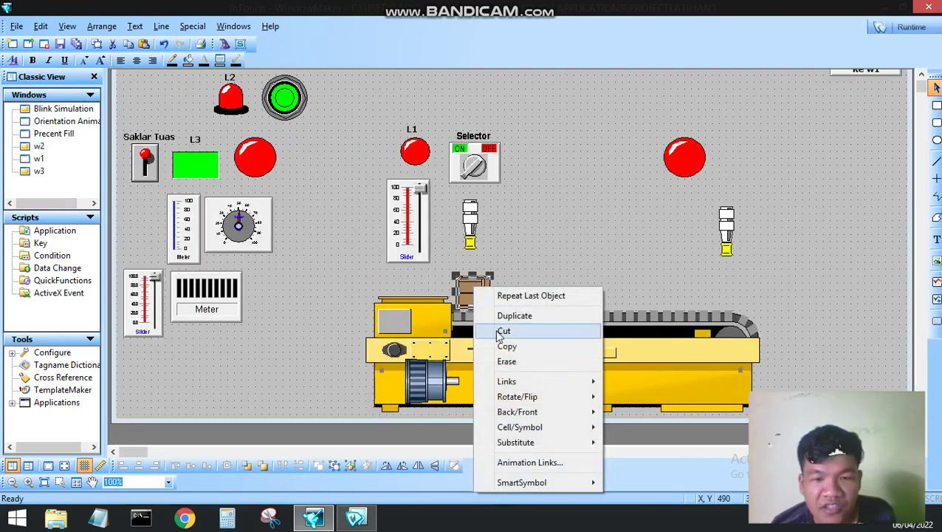
{"action": "left_click", "coordinate": [537, 227]}
{"action": "left_click", "coordinate": [460, 293]}
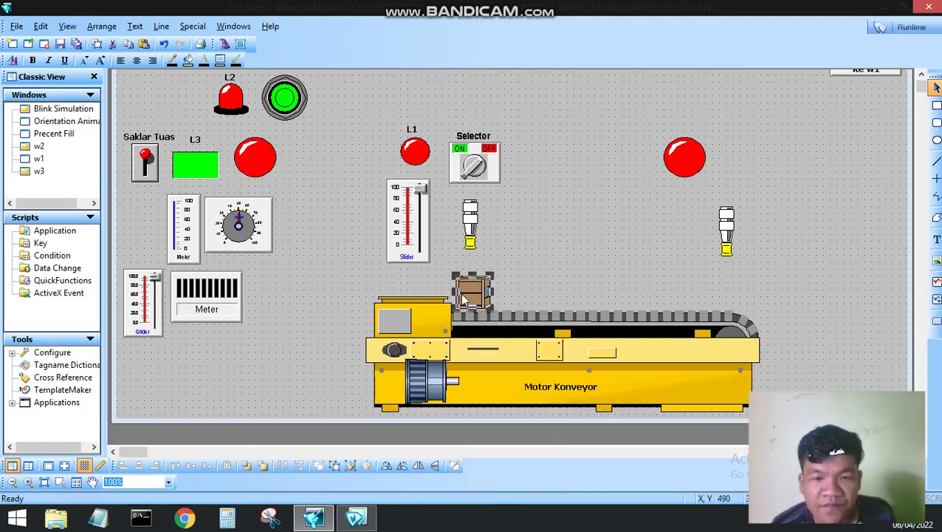
{"action": "right_click", "coordinate": [461, 292]}
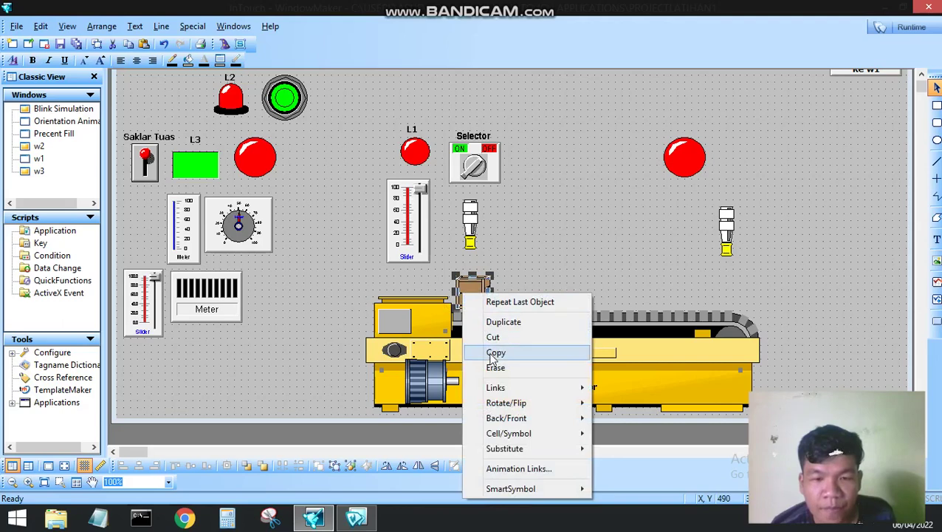
{"action": "left_click", "coordinate": [491, 352]}
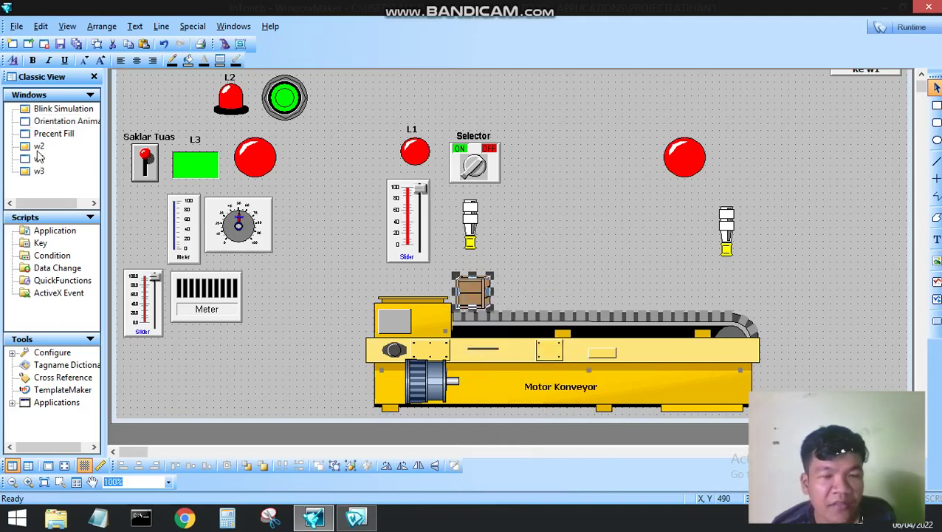
Paste the crate into the Blink Simulation window and position it above the left end of the conveyor belt.
{"action": "double_click", "coordinate": [59, 109]}
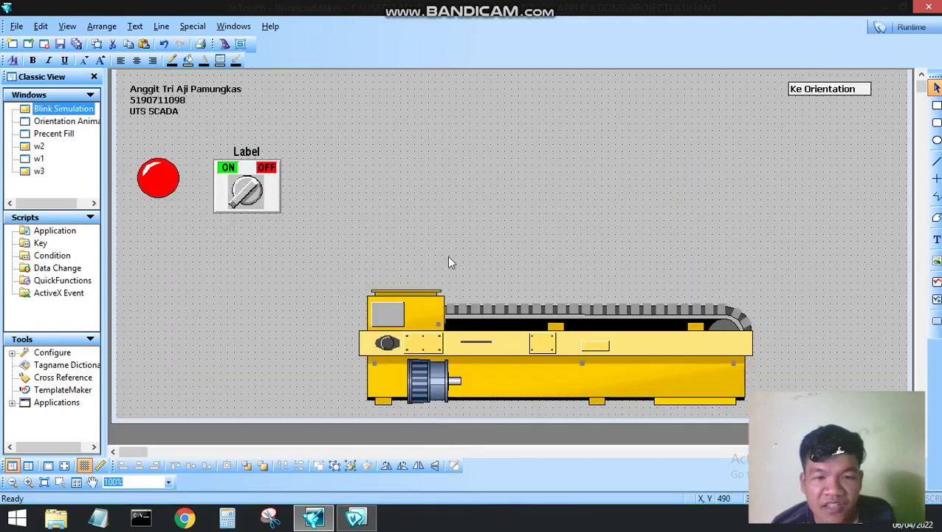
{"action": "right_click", "coordinate": [453, 259]}
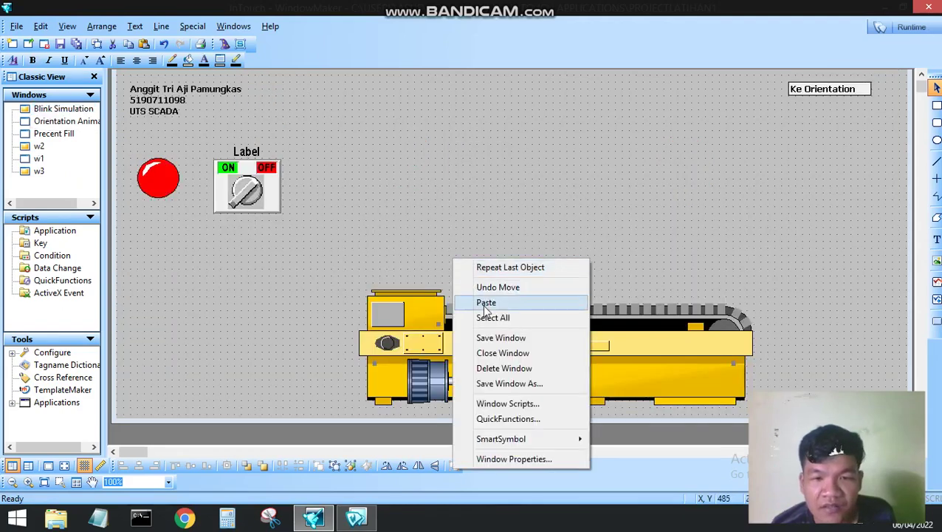
{"action": "left_click", "coordinate": [486, 304]}
{"action": "left_click", "coordinate": [455, 279]}
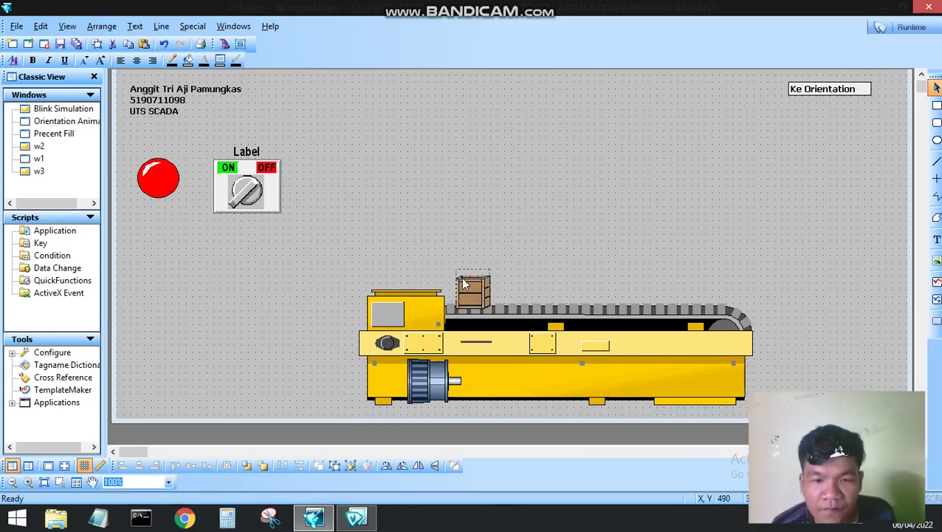
{"action": "left_click", "coordinate": [464, 286]}
{"action": "left_click_drag", "start_coordinate": [463, 283], "coordinate": [462, 287]}
{"action": "left_click", "coordinate": [517, 281]}
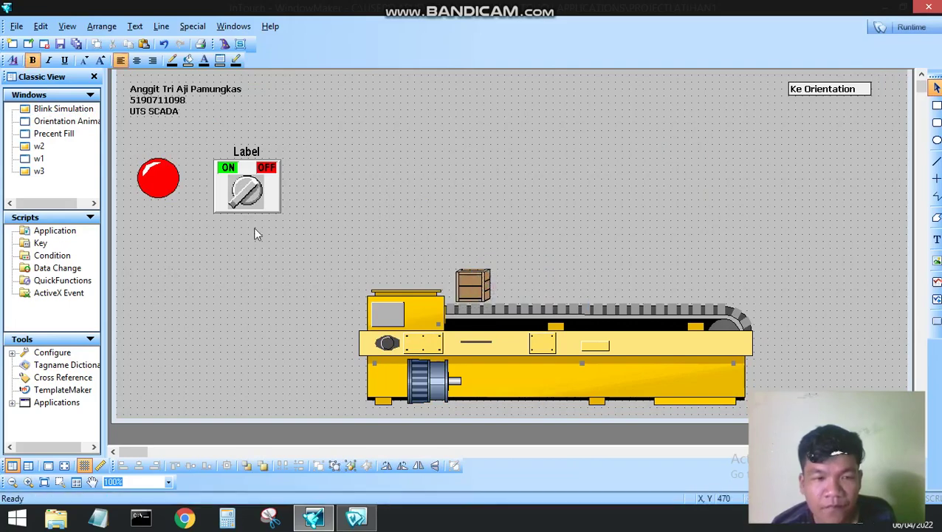
Try to copy the vertical slider below lamp L1 from window w2 into the Blink Simulation window.
{"action": "double_click", "coordinate": [41, 147]}
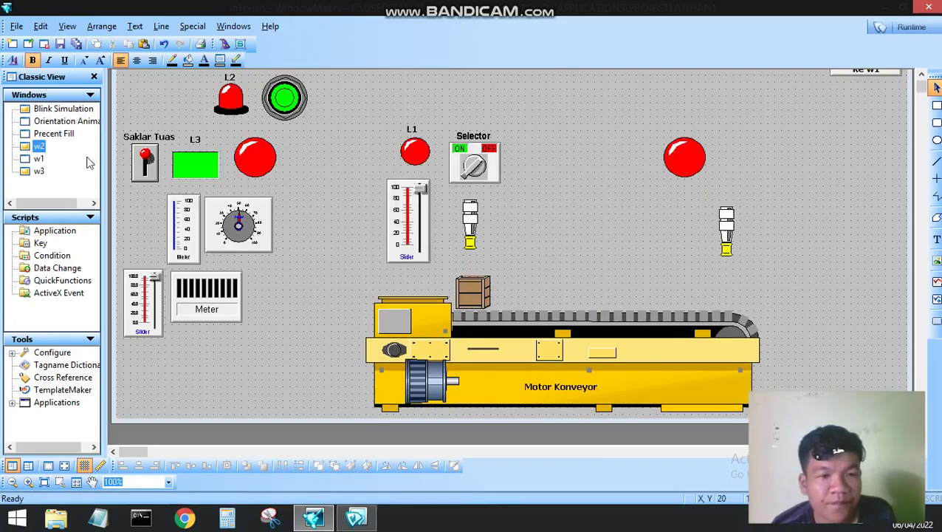
{"action": "left_click", "coordinate": [404, 214]}
{"action": "right_click", "coordinate": [405, 214]}
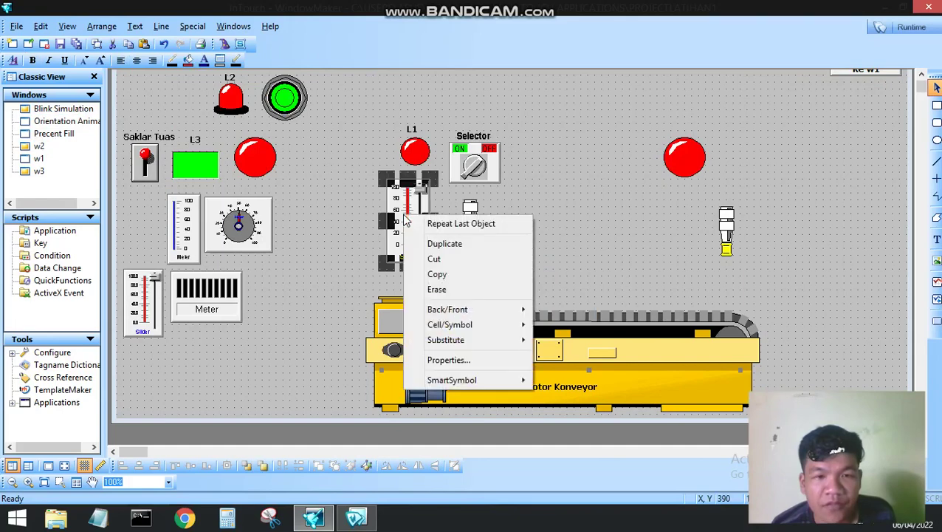
{"action": "left_click", "coordinate": [454, 275]}
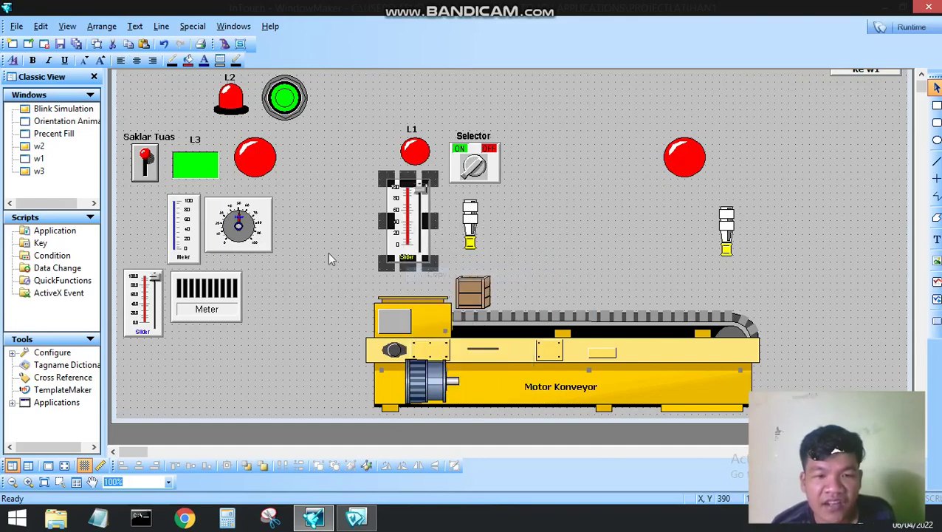
{"action": "double_click", "coordinate": [63, 109]}
{"action": "right_click", "coordinate": [370, 192]}
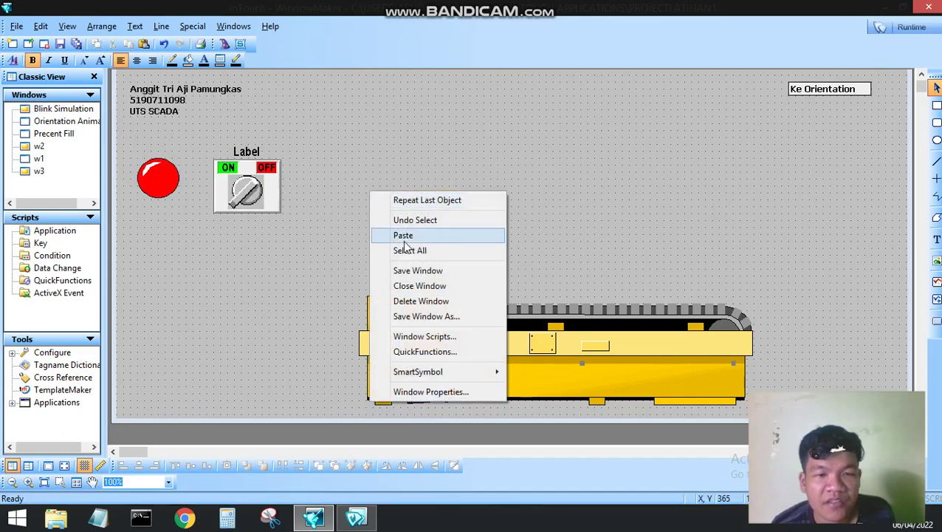
{"action": "left_click", "coordinate": [347, 247]}
{"action": "left_click", "coordinate": [455, 336]}
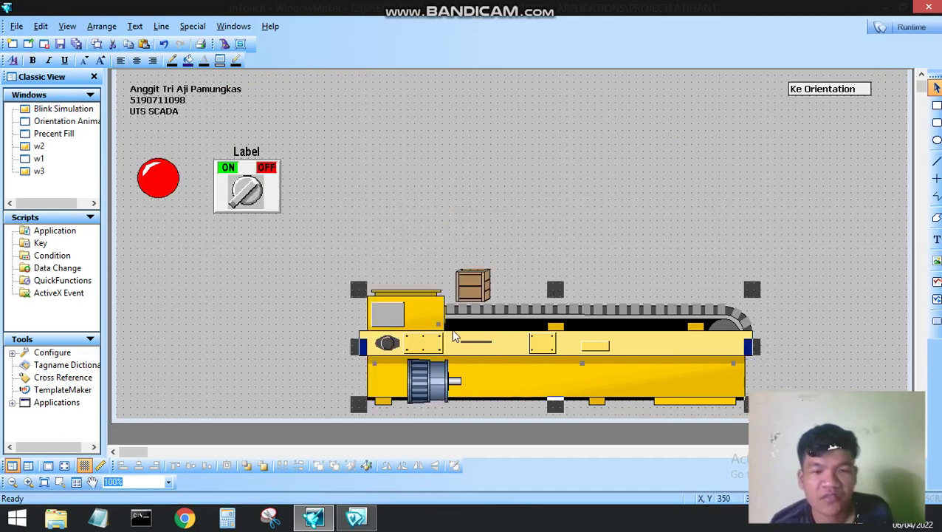
{"action": "left_click", "coordinate": [384, 205]}
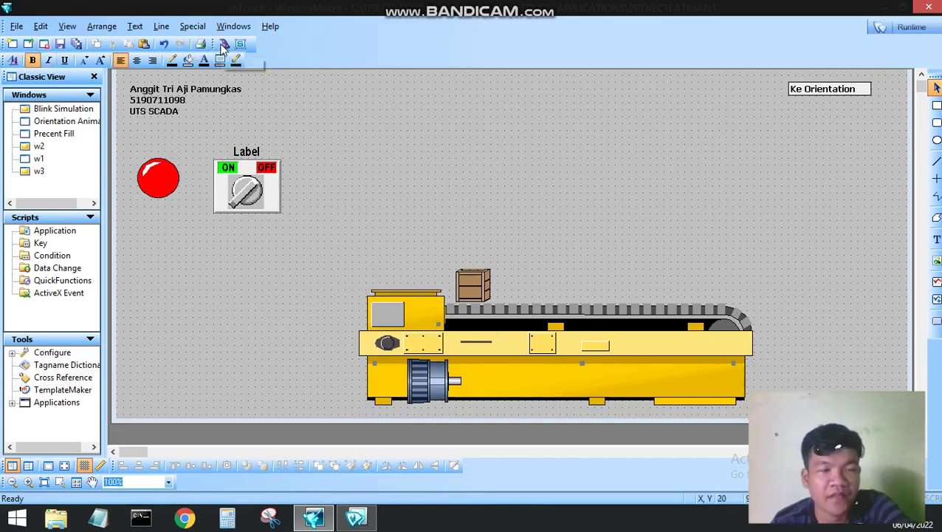
Delete the conveyor, the motor and the crate from the Blink Simulation window.
{"action": "left_click", "coordinate": [407, 306]}
{"action": "key", "text": "Delete"}
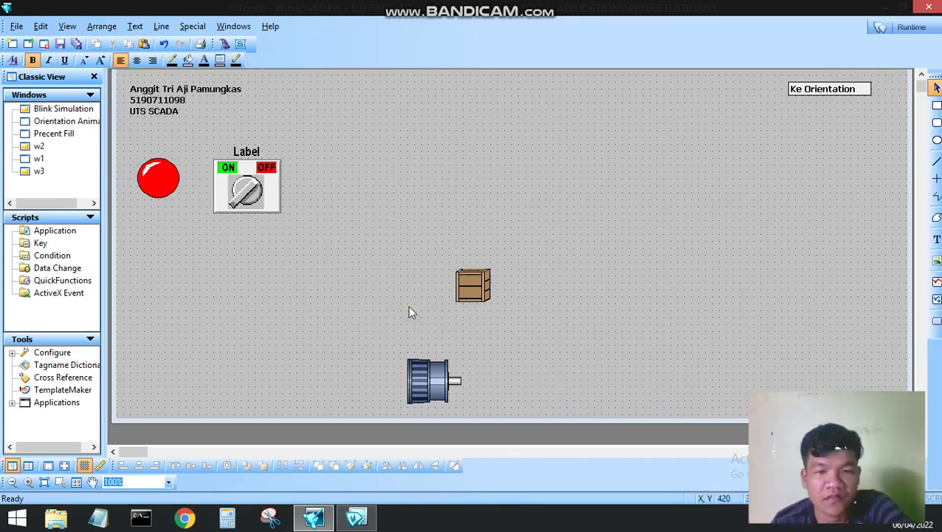
{"action": "left_click", "coordinate": [414, 385]}
{"action": "left_click", "coordinate": [472, 285], "text": "shift"}
{"action": "key", "text": "Delete"}
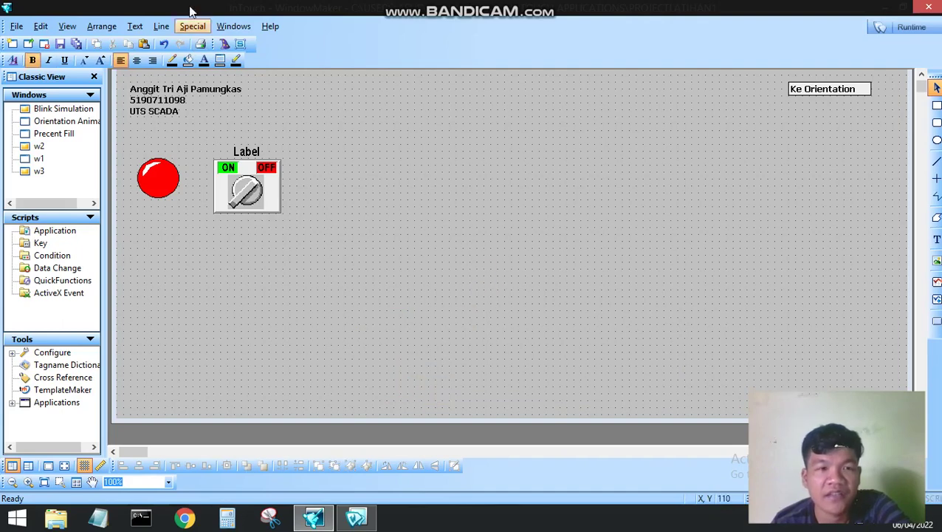
Insert a Vertical Slider from the Sliders wizards and place it below the red light.
{"action": "left_click", "coordinate": [224, 45]}
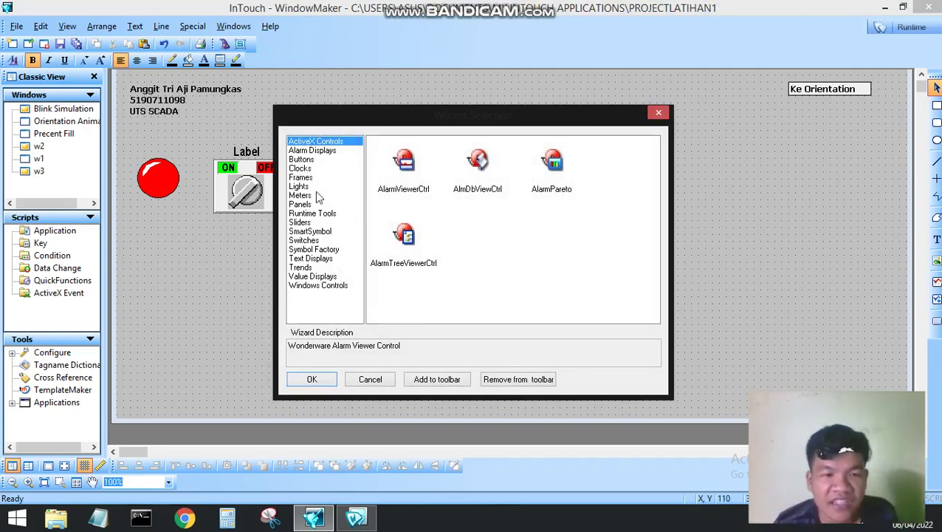
{"action": "left_click", "coordinate": [300, 204]}
{"action": "left_click", "coordinate": [301, 223]}
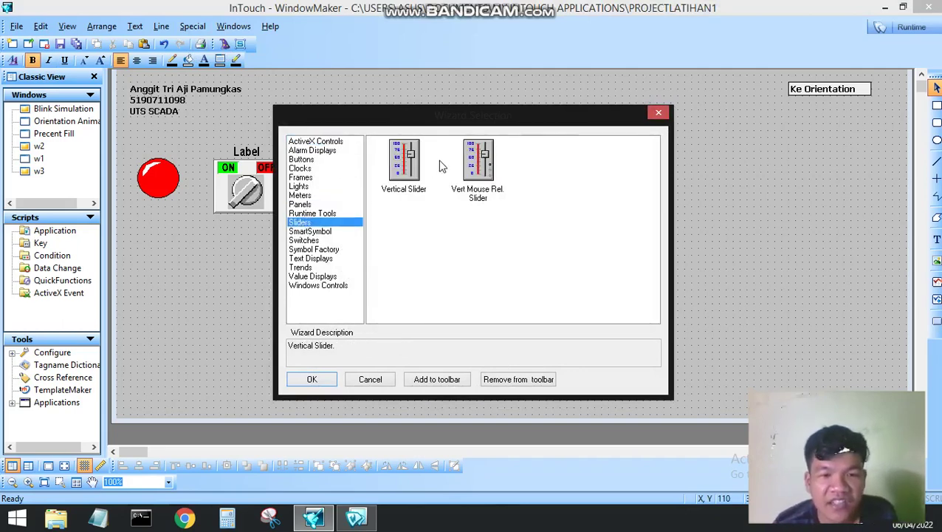
{"action": "left_click", "coordinate": [400, 169]}
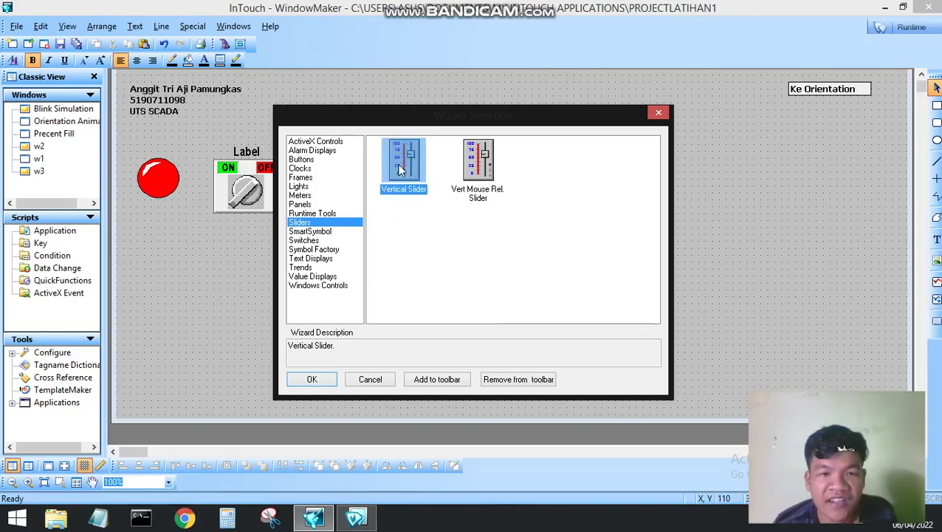
{"action": "left_click", "coordinate": [312, 380]}
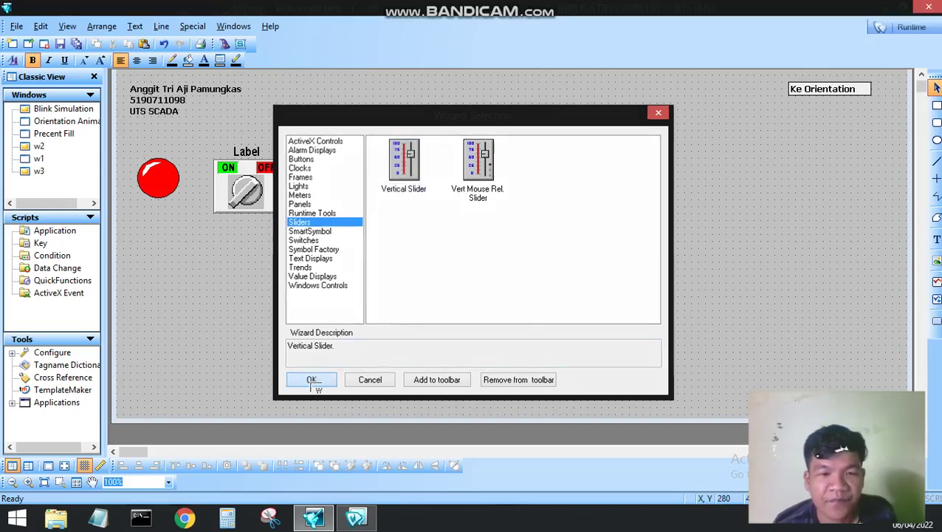
{"action": "left_click", "coordinate": [151, 290]}
{"action": "left_click_drag", "start_coordinate": [177, 319], "coordinate": [176, 298]}
Link the slider to the Level tag and set its tick labels to 0 decimal places.
{"action": "double_click", "coordinate": [176, 295]}
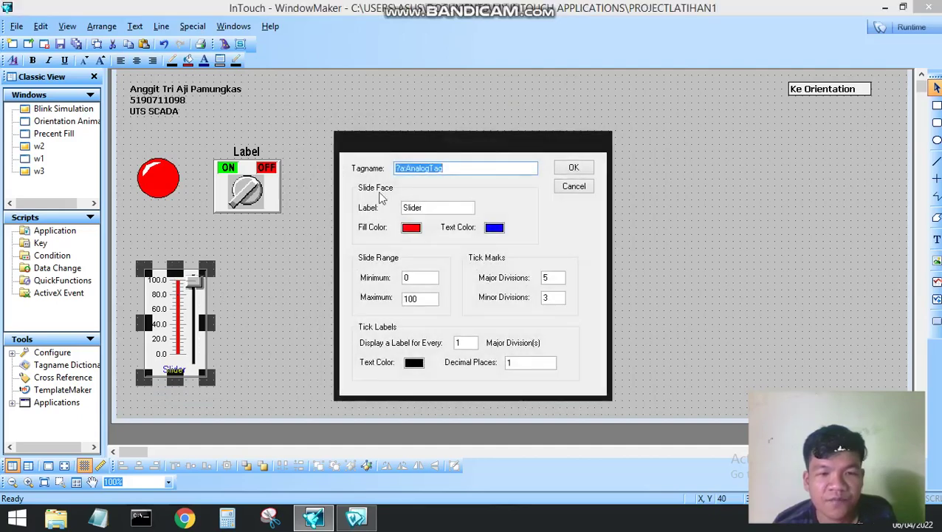
{"action": "key", "text": "BackSpace"}
{"action": "double_click", "coordinate": [441, 168]}
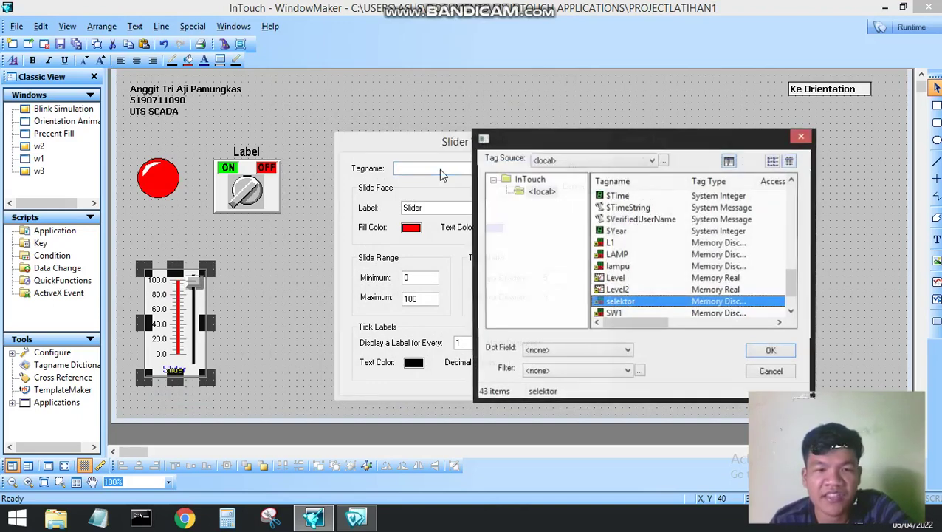
{"action": "scroll", "coordinate": [625, 303], "scroll_direction": "down", "scroll_amount": 1}
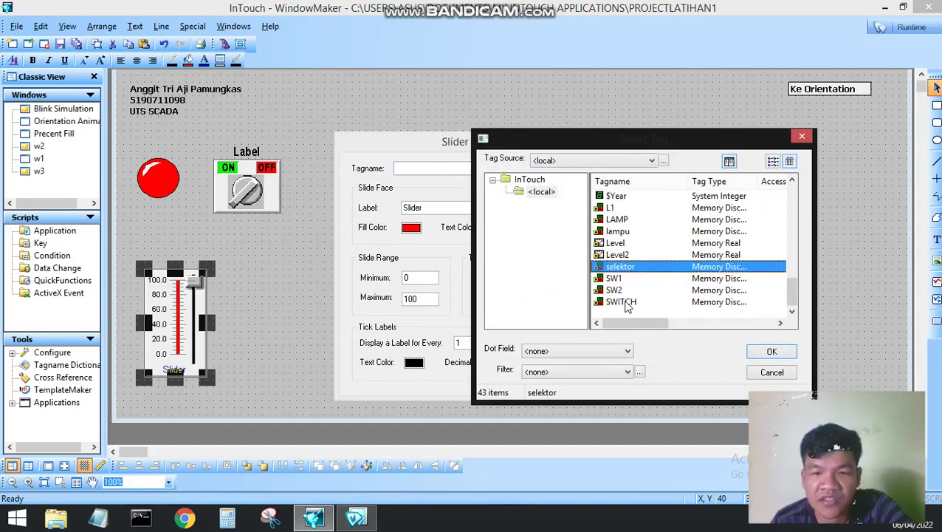
{"action": "scroll", "coordinate": [625, 307], "scroll_direction": "up", "scroll_amount": 1}
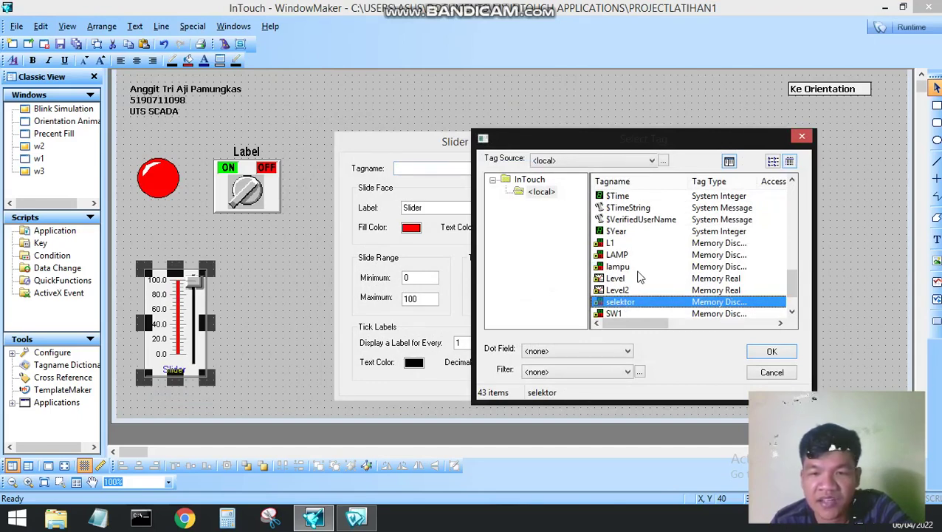
{"action": "scroll", "coordinate": [640, 277], "scroll_direction": "up", "scroll_amount": 1}
{"action": "scroll", "coordinate": [639, 277], "scroll_direction": "down", "scroll_amount": 2}
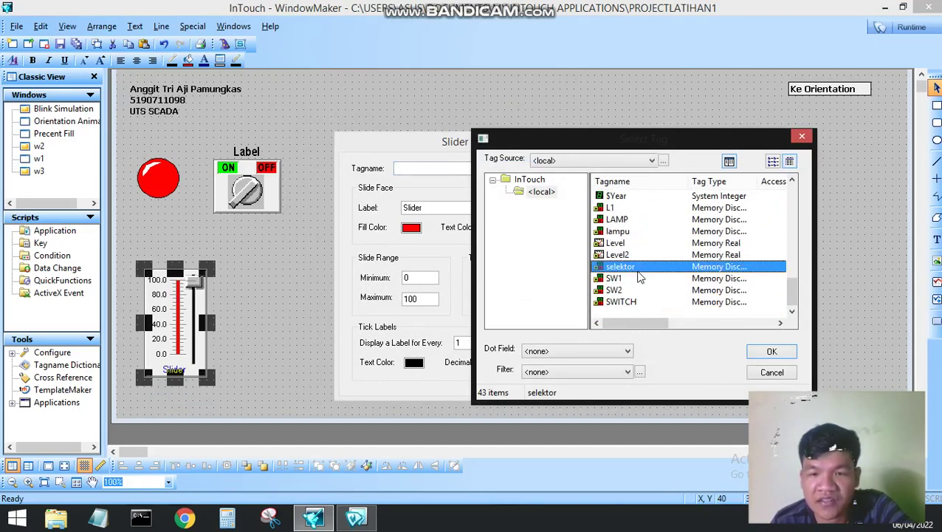
{"action": "left_click", "coordinate": [625, 244]}
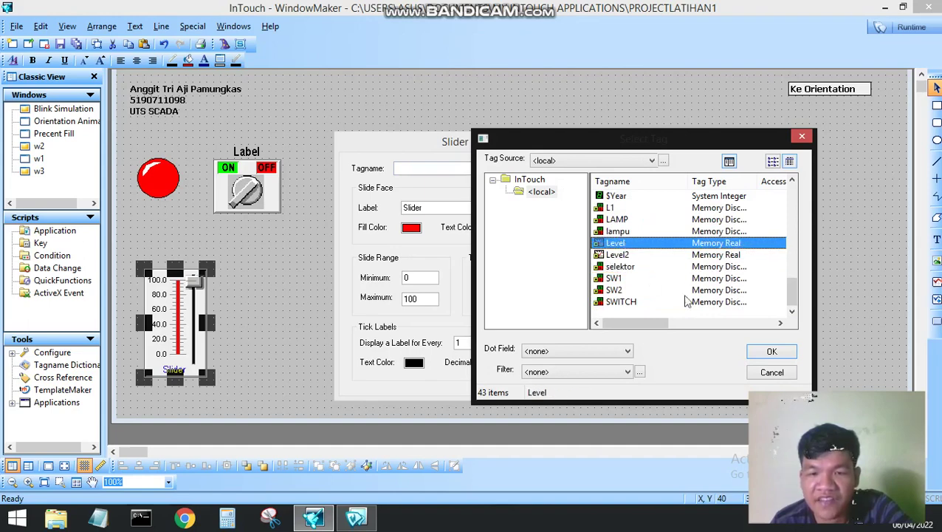
{"action": "left_click", "coordinate": [770, 352]}
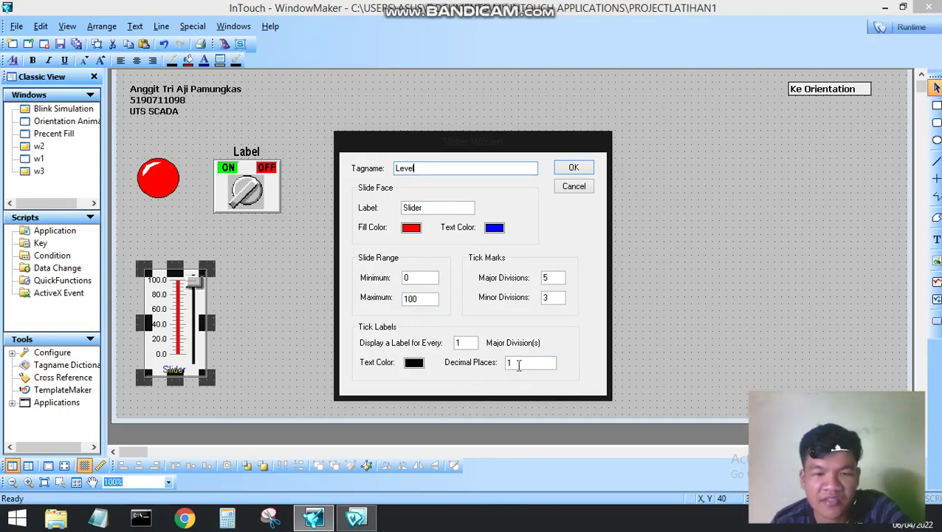
{"action": "key", "text": "BackSpace"}
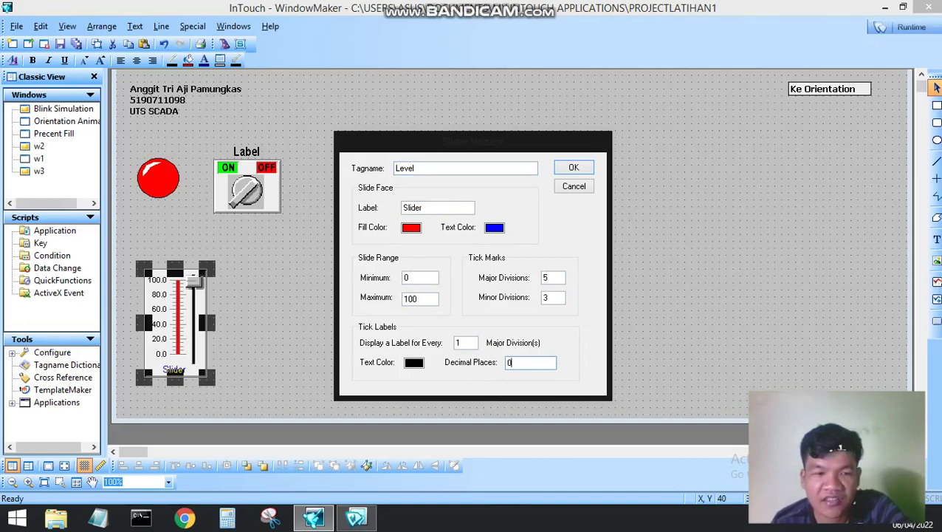
{"action": "left_click", "coordinate": [573, 169]}
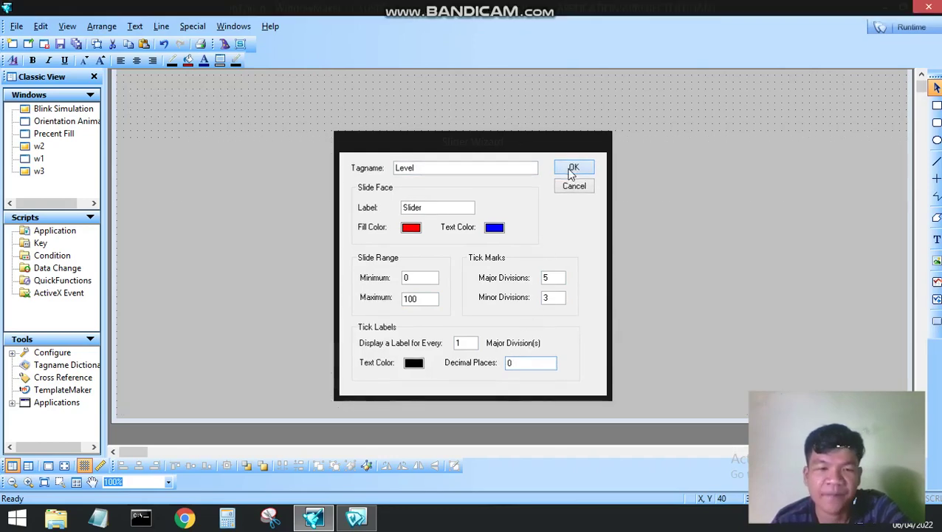
{"action": "left_click", "coordinate": [225, 44]}
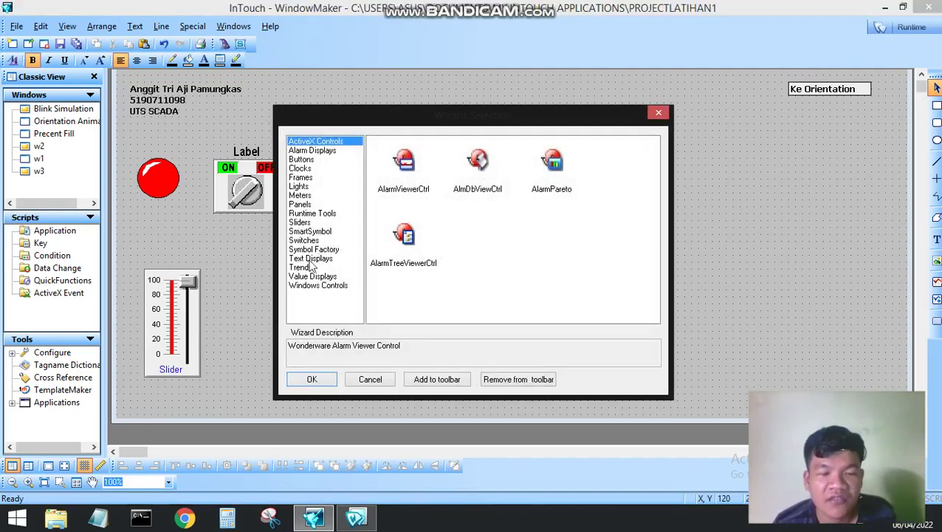
{"action": "left_click", "coordinate": [305, 242]}
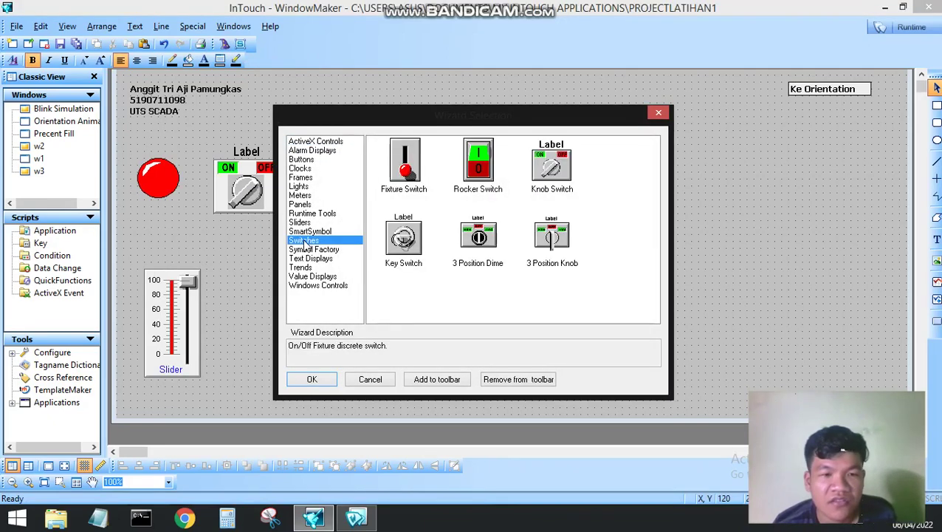
{"action": "left_click", "coordinate": [309, 251]}
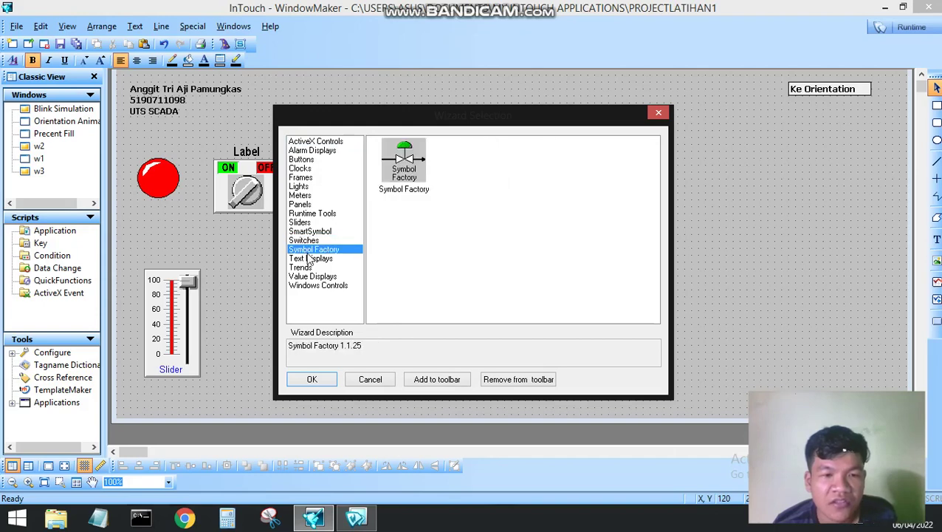
{"action": "left_click", "coordinate": [409, 161]}
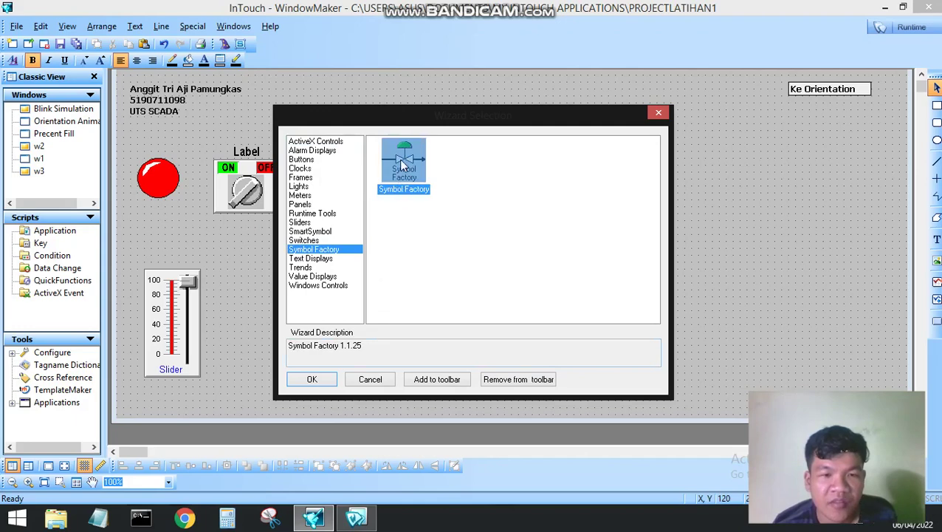
{"action": "left_click", "coordinate": [330, 377]}
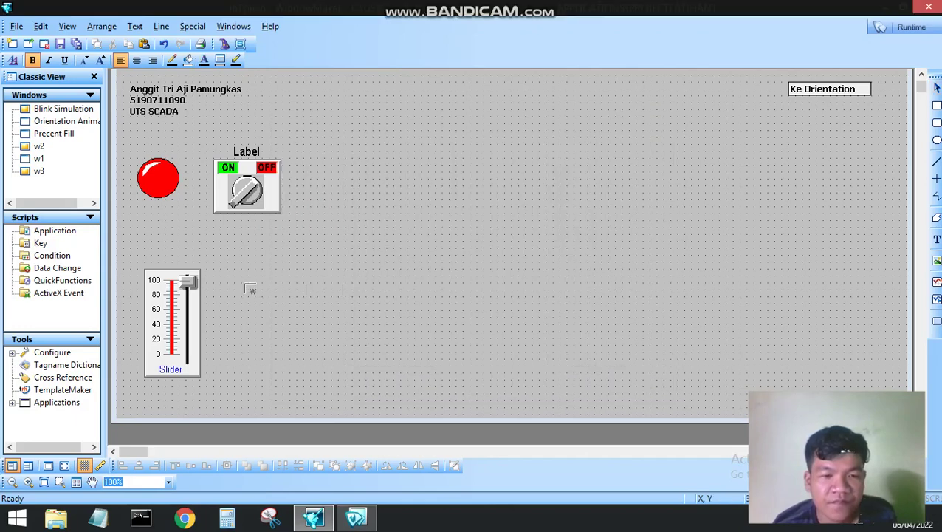
{"action": "left_click", "coordinate": [243, 282]}
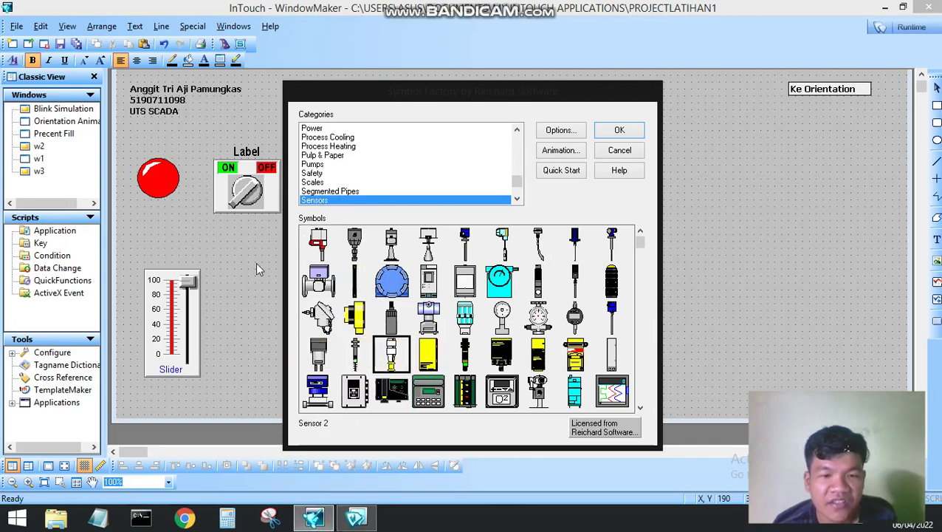
{"action": "key", "text": "Escape"}
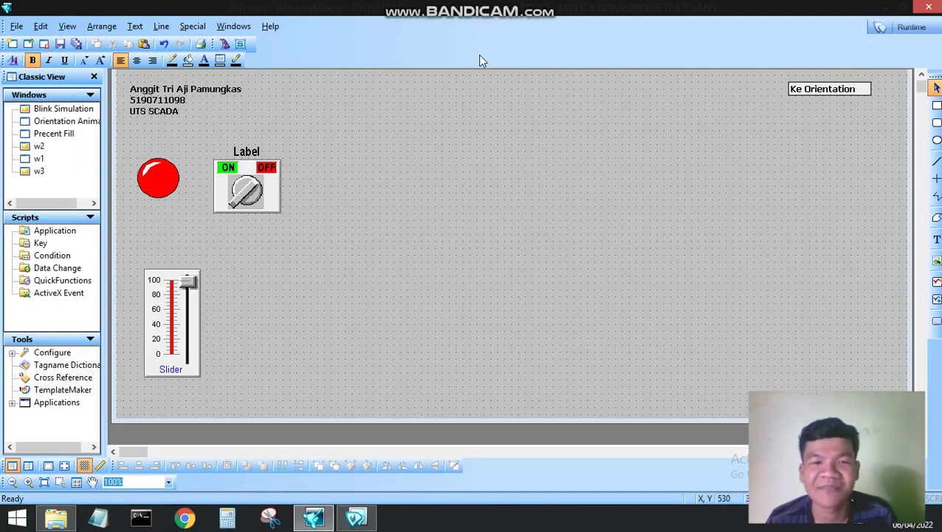
Insert the Sensor 2 symbol from Symbol Factory's Sensors category, place it to the right of the knob switch and shrink it slightly.
{"action": "left_click", "coordinate": [225, 42]}
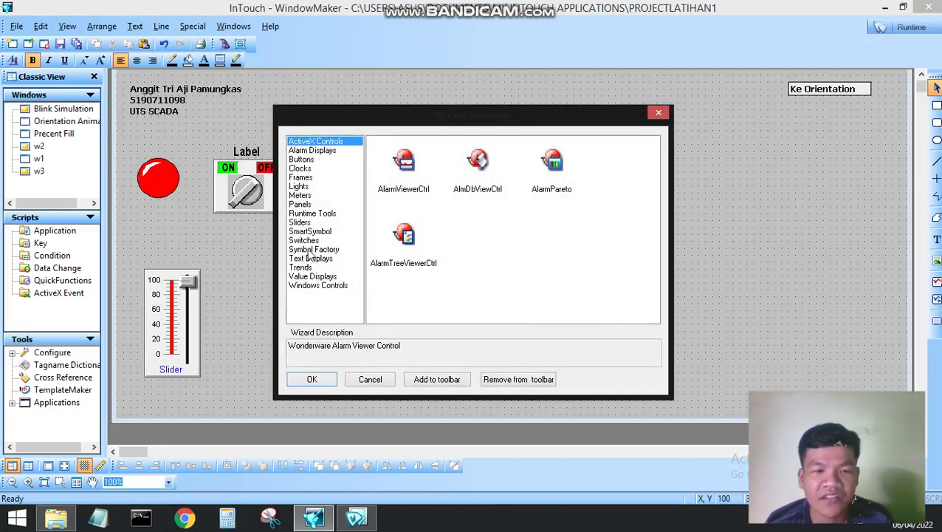
{"action": "left_click", "coordinate": [315, 249]}
{"action": "left_click", "coordinate": [413, 166]}
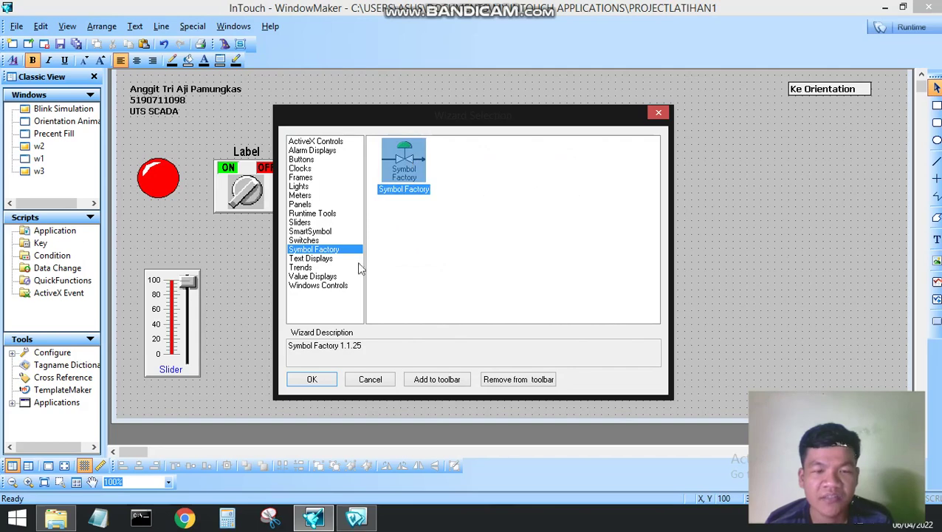
{"action": "left_click", "coordinate": [311, 380]}
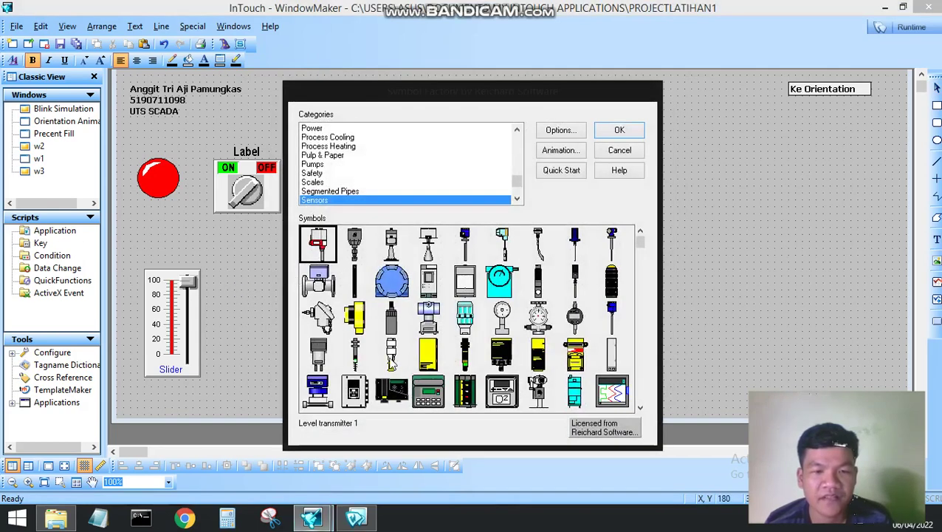
{"action": "left_click", "coordinate": [391, 354]}
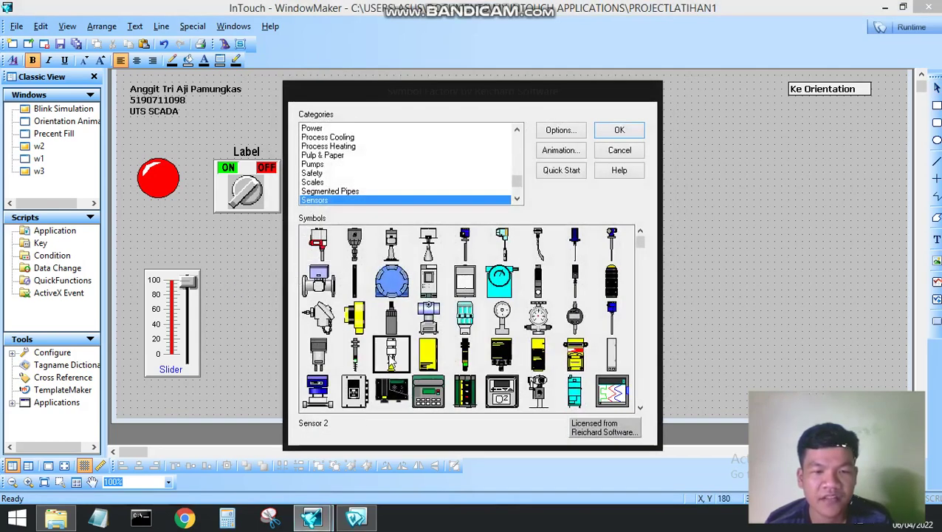
{"action": "left_click", "coordinate": [618, 131]}
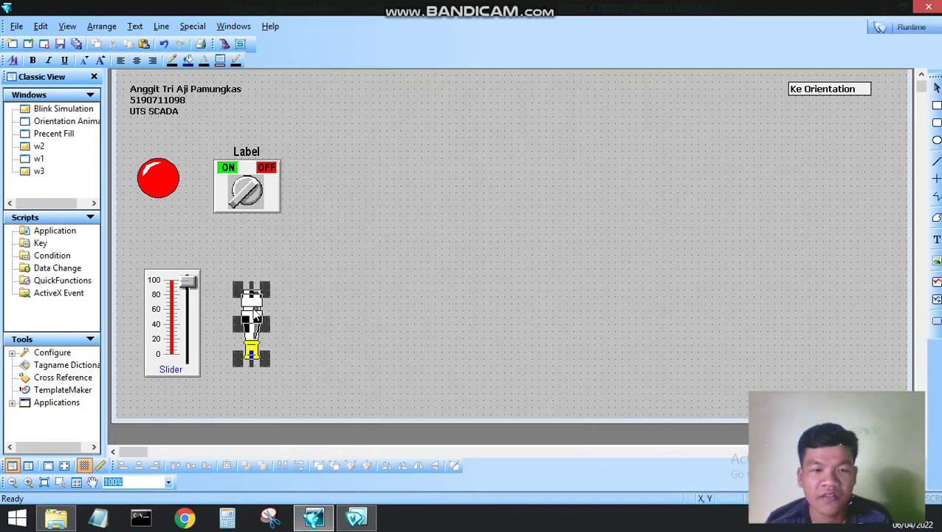
{"action": "left_click", "coordinate": [357, 209]}
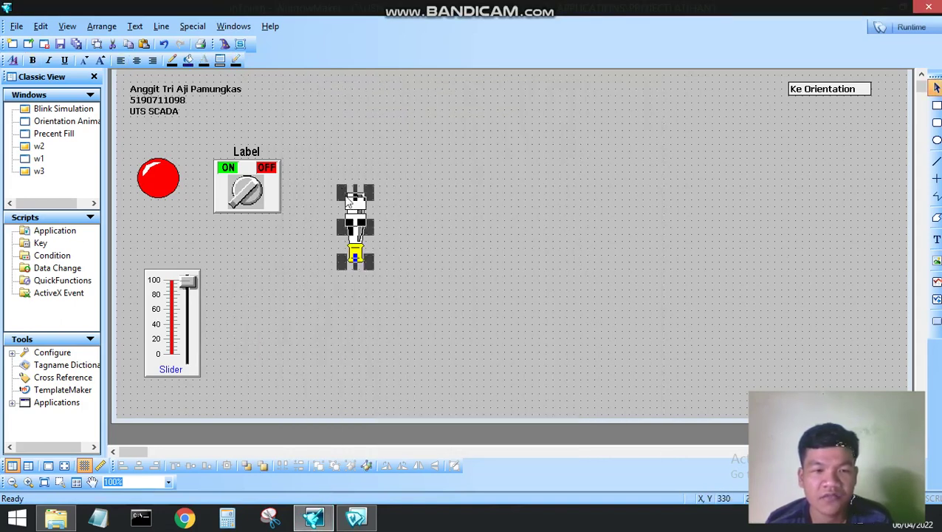
{"action": "mouse_move", "coordinate": [348, 203]}
{"action": "left_mouse_down"}
{"action": "mouse_move", "coordinate": [357, 220]}
{"action": "mouse_move", "coordinate": [362, 208]}
{"action": "left_mouse_up"}
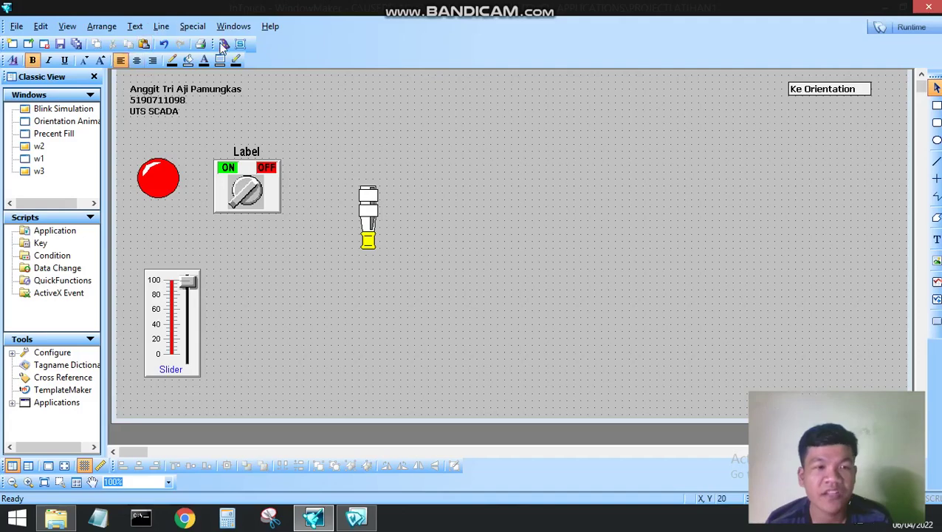
{"action": "left_click", "coordinate": [224, 46]}
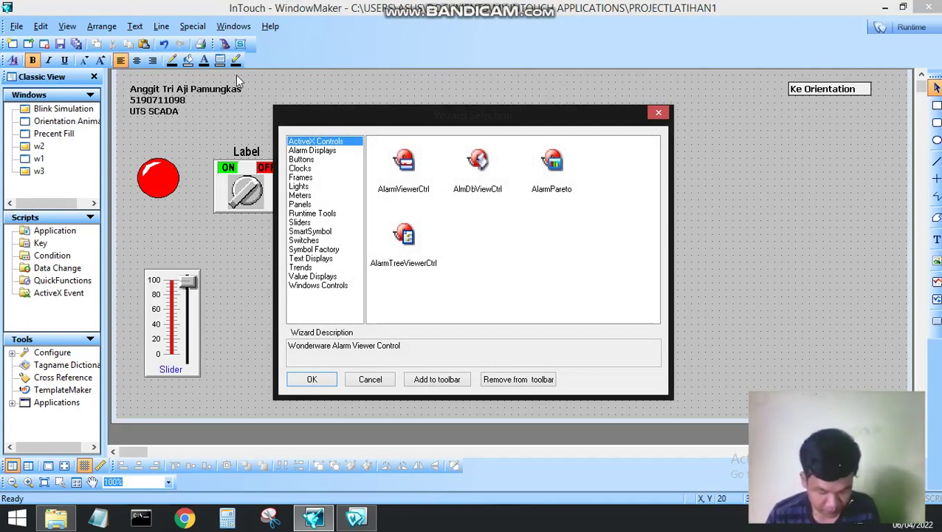
{"action": "left_click", "coordinate": [300, 203]}
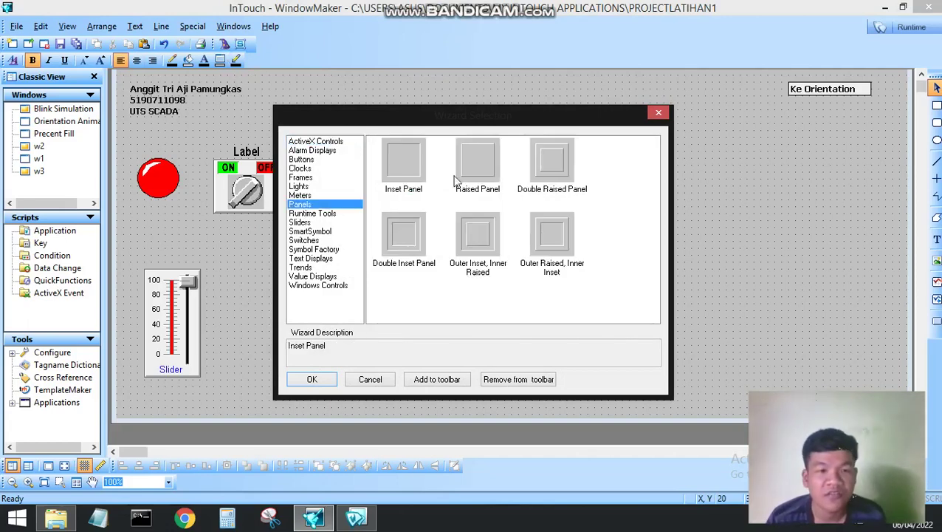
{"action": "left_click", "coordinate": [658, 113]}
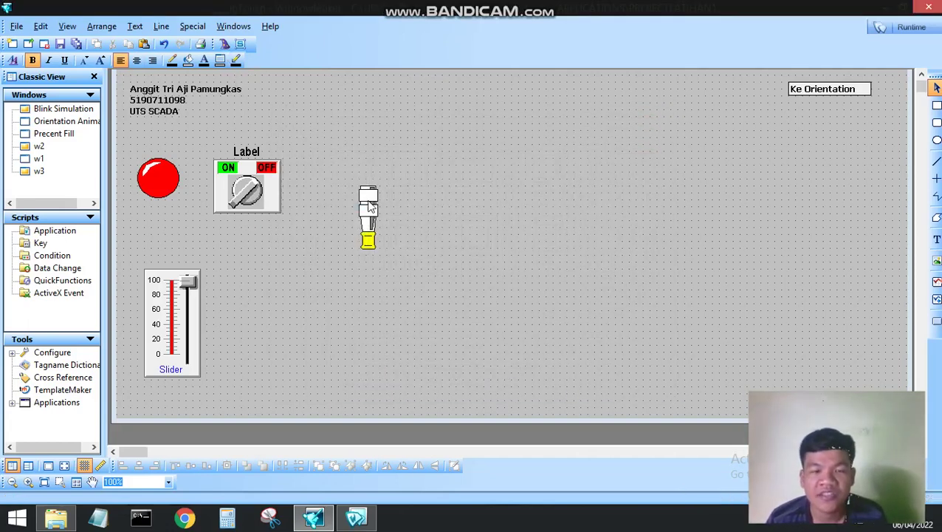
{"action": "left_click", "coordinate": [367, 210]}
{"action": "right_click", "coordinate": [368, 208]}
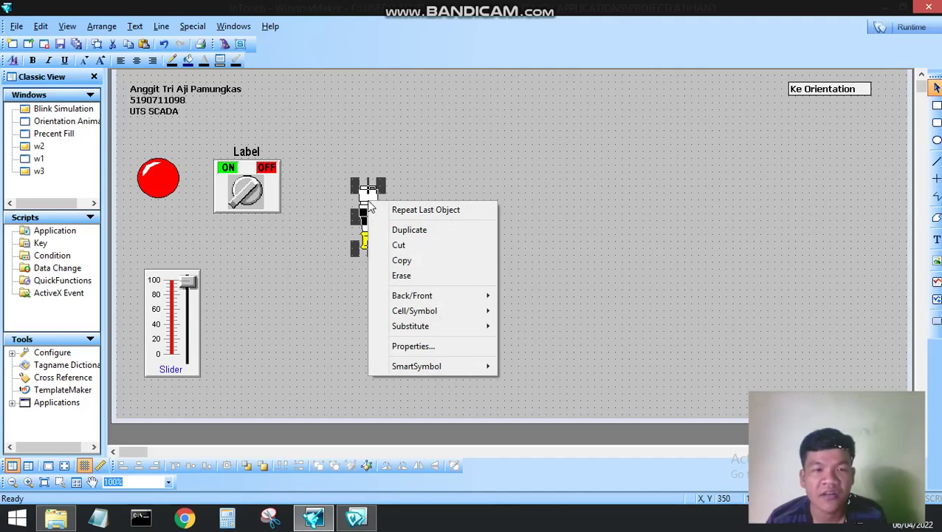
{"action": "left_click", "coordinate": [435, 172]}
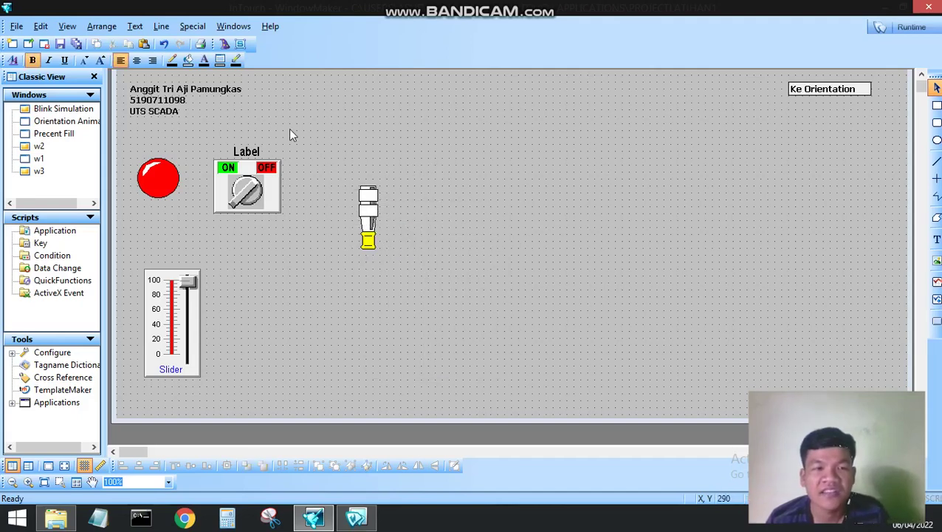
Repeat the Symbol Factory object to the right of the sensor and choose the Pneumatic brake symbol from the Motors category.
{"action": "left_click", "coordinate": [366, 202]}
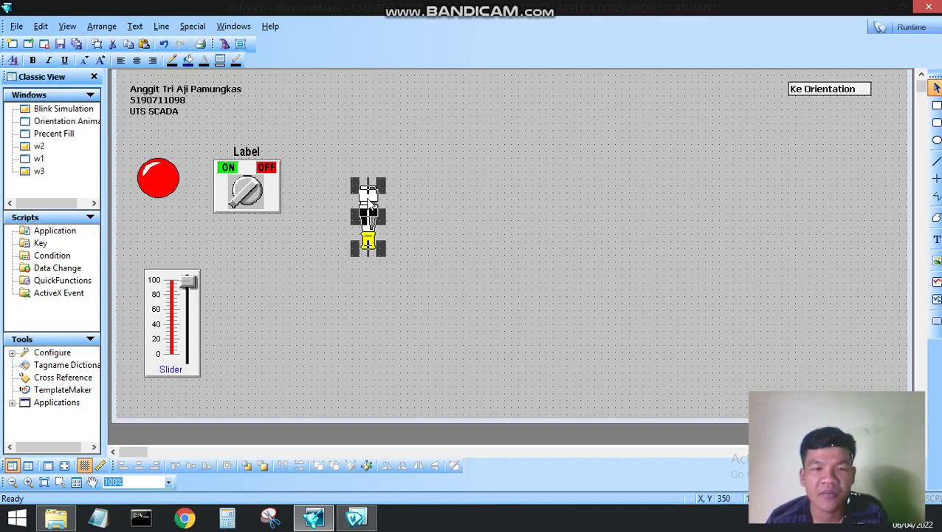
{"action": "right_click", "coordinate": [368, 200]}
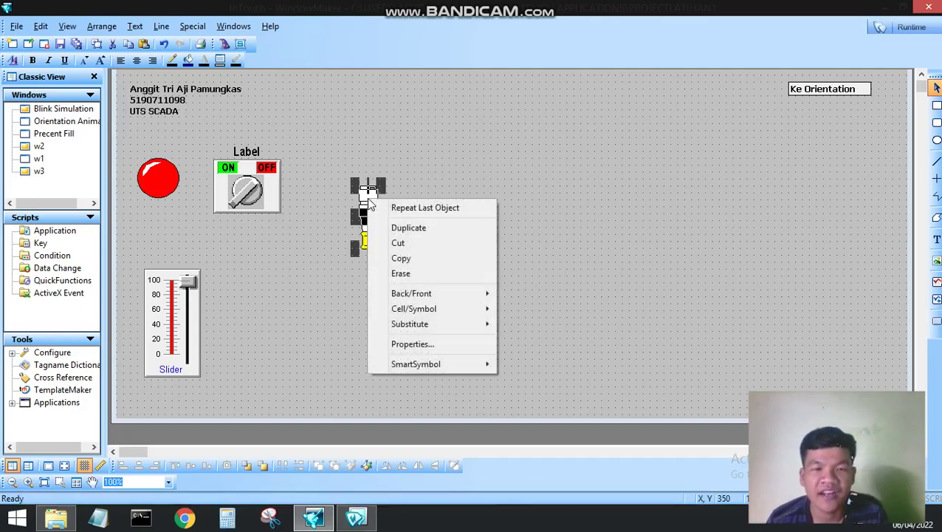
{"action": "left_click", "coordinate": [461, 209]}
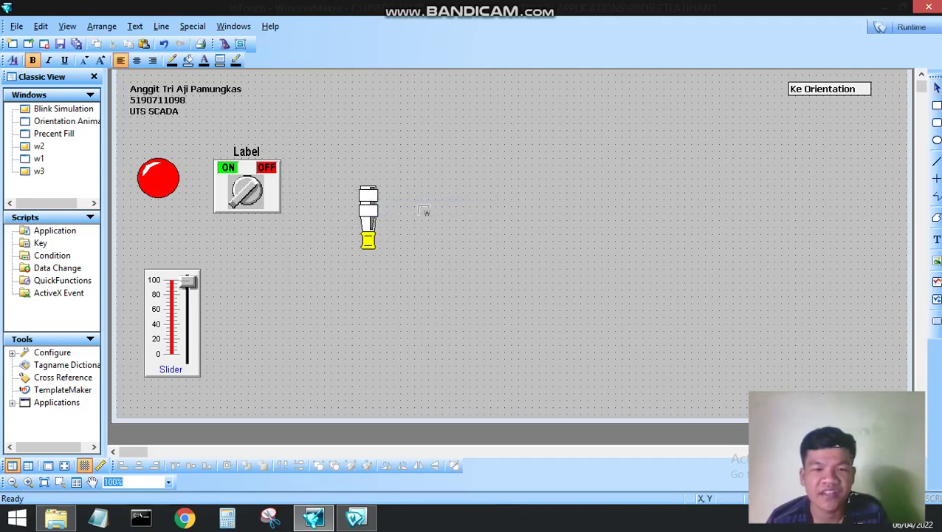
{"action": "left_click", "coordinate": [419, 208]}
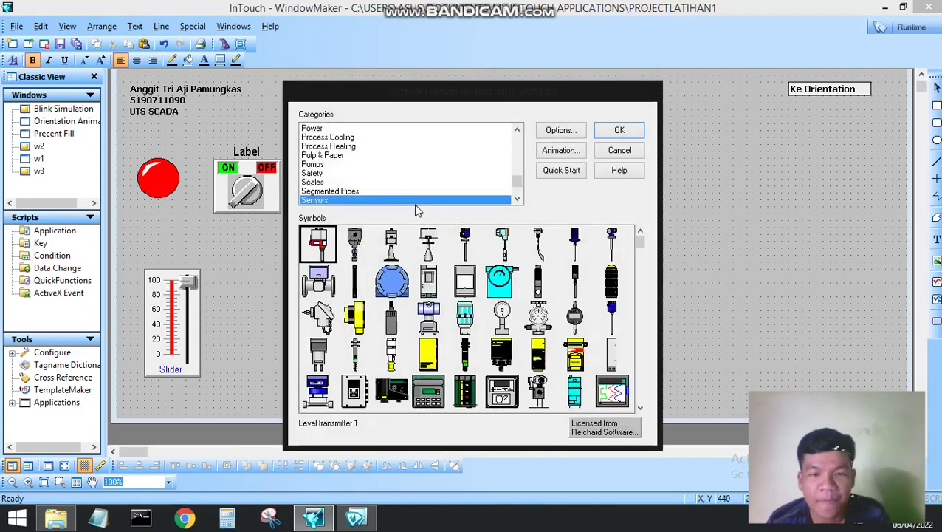
{"action": "scroll", "coordinate": [410, 200], "scroll_direction": "down", "scroll_amount": 2}
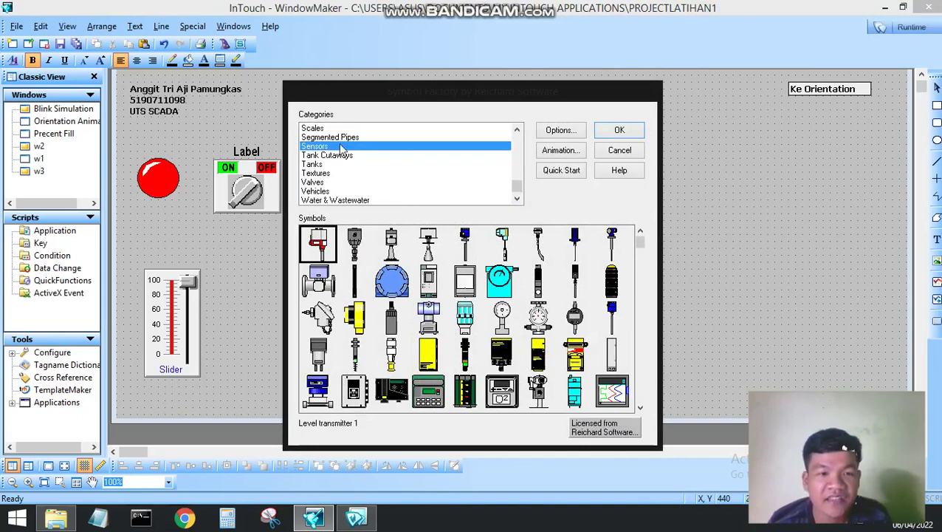
{"action": "scroll", "coordinate": [342, 149], "scroll_direction": "down", "scroll_amount": 1}
{"action": "scroll", "coordinate": [340, 202], "scroll_direction": "up", "scroll_amount": 8}
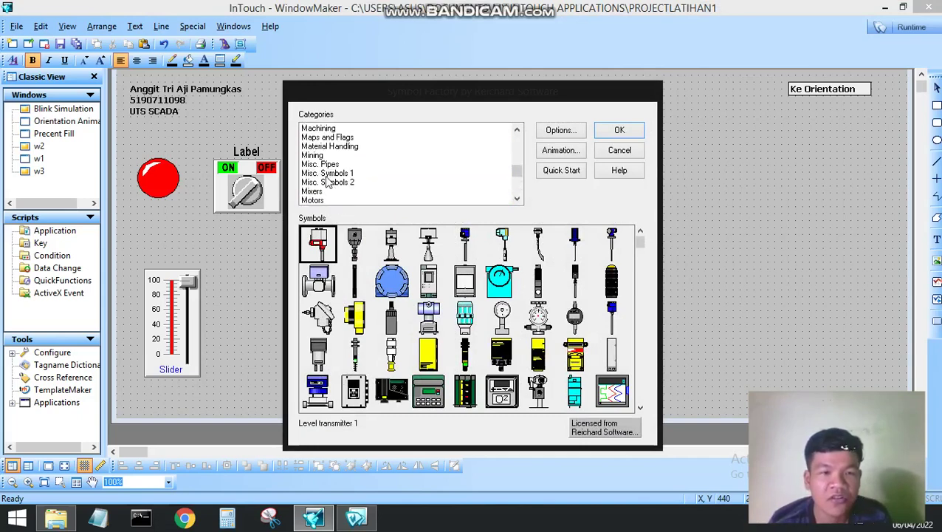
{"action": "left_click", "coordinate": [316, 192]}
{"action": "scroll", "coordinate": [323, 174], "scroll_direction": "down", "scroll_amount": 1}
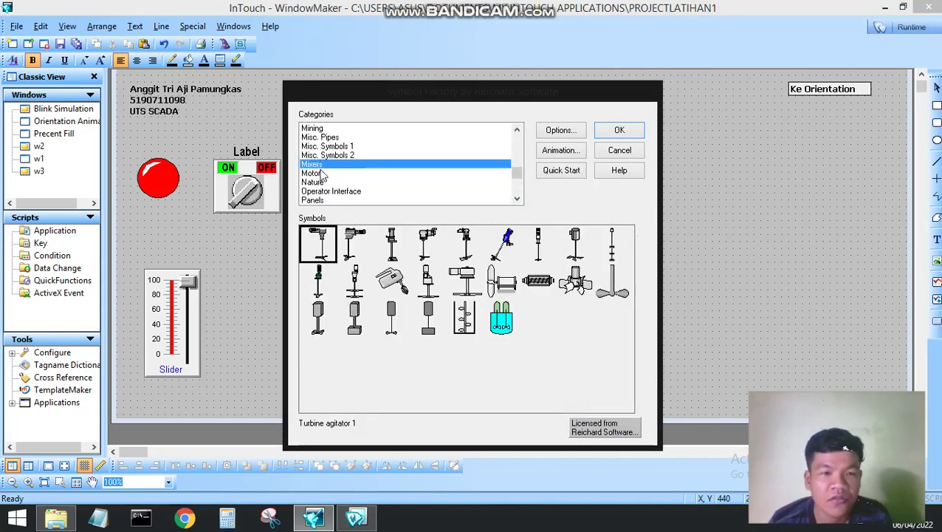
{"action": "left_click", "coordinate": [323, 173]}
{"action": "left_click", "coordinate": [316, 356]}
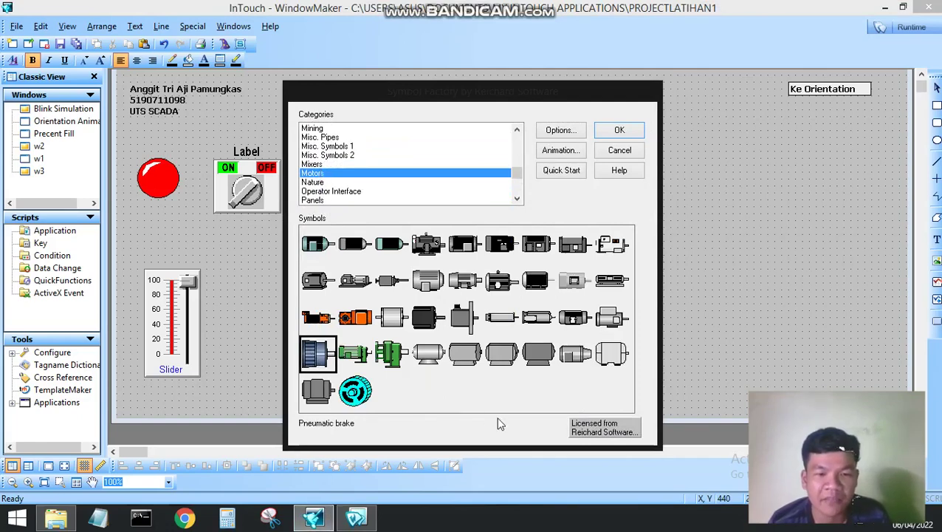
{"action": "left_click", "coordinate": [619, 130]}
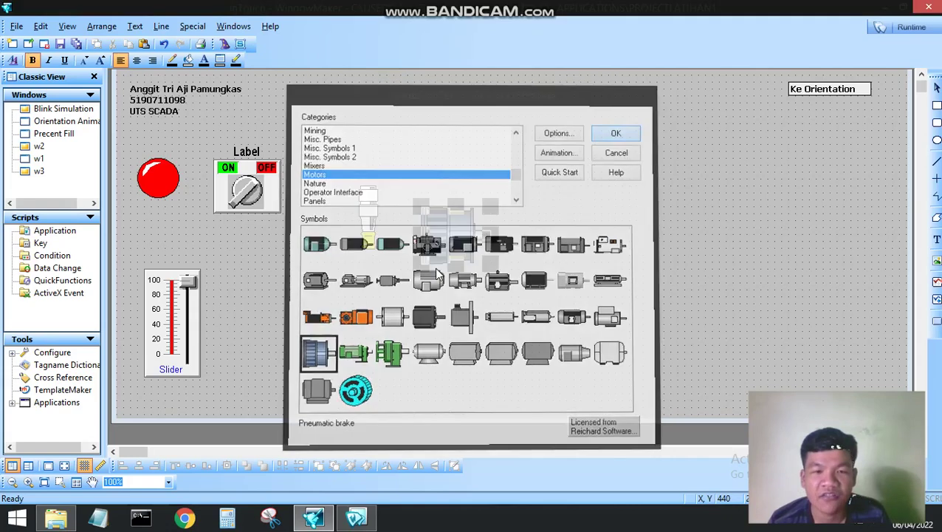
Shrink the pneumatic brake symbol slightly from its lower-left corner and deselect it.
{"action": "left_click", "coordinate": [419, 264]}
{"action": "left_click_drag", "start_coordinate": [419, 263], "coordinate": [425, 251]}
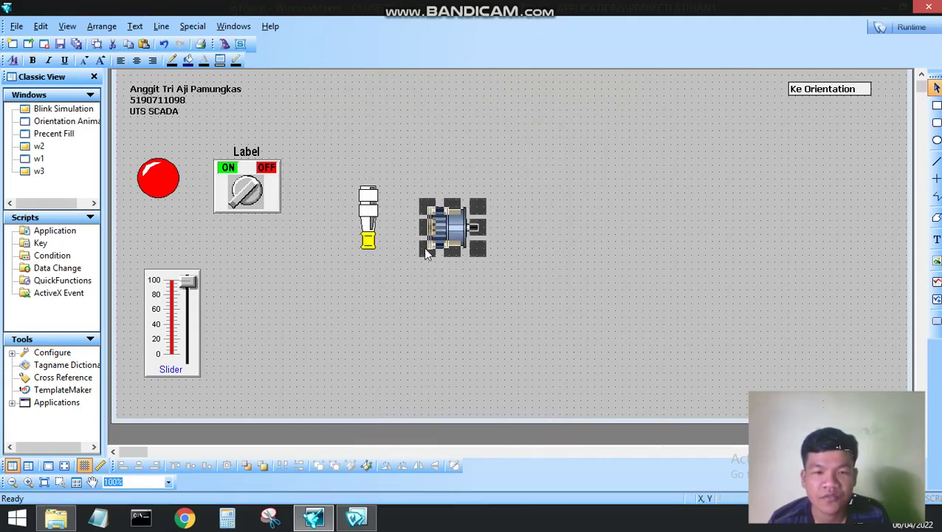
{"action": "left_click", "coordinate": [525, 204]}
Repeat the Symbol Factory object to the right of the pneumatic brake and show the Conveyors, Misc. category.
{"action": "left_click", "coordinate": [224, 44]}
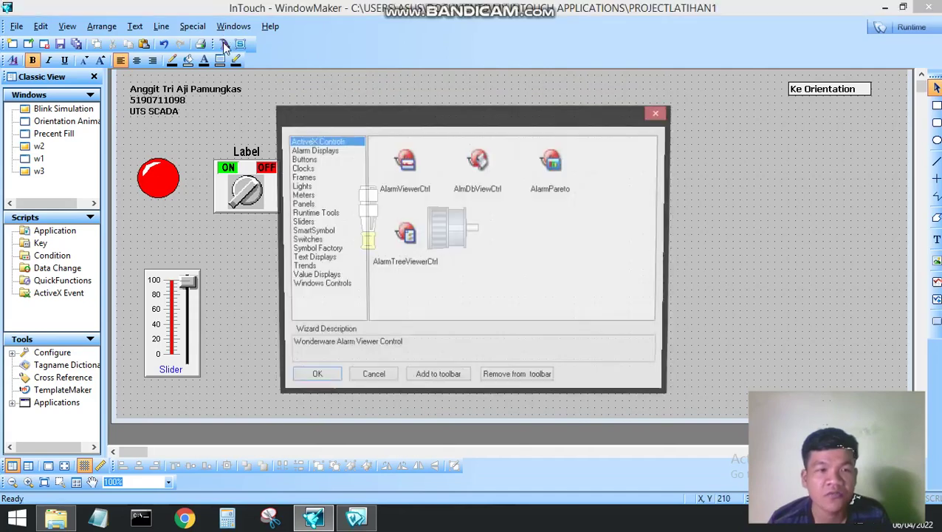
{"action": "left_click", "coordinate": [655, 111]}
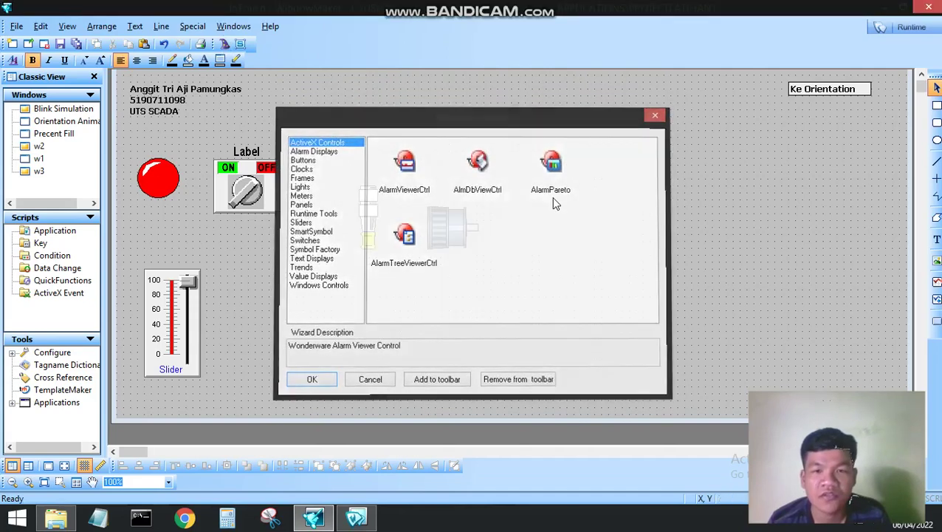
{"action": "right_click", "coordinate": [473, 213]}
{"action": "left_click", "coordinate": [502, 220]}
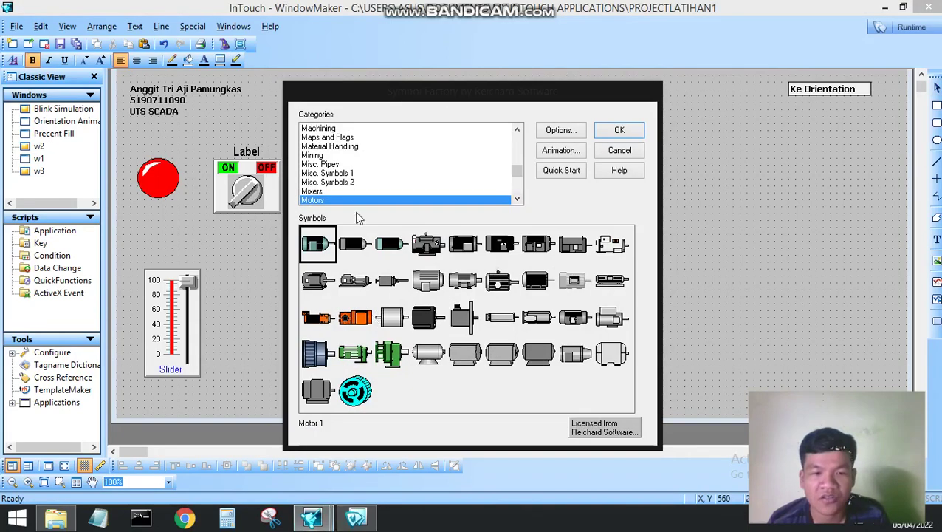
{"action": "scroll", "coordinate": [350, 171], "scroll_direction": "down", "scroll_amount": 2}
{"action": "scroll", "coordinate": [351, 175], "scroll_direction": "down", "scroll_amount": 5}
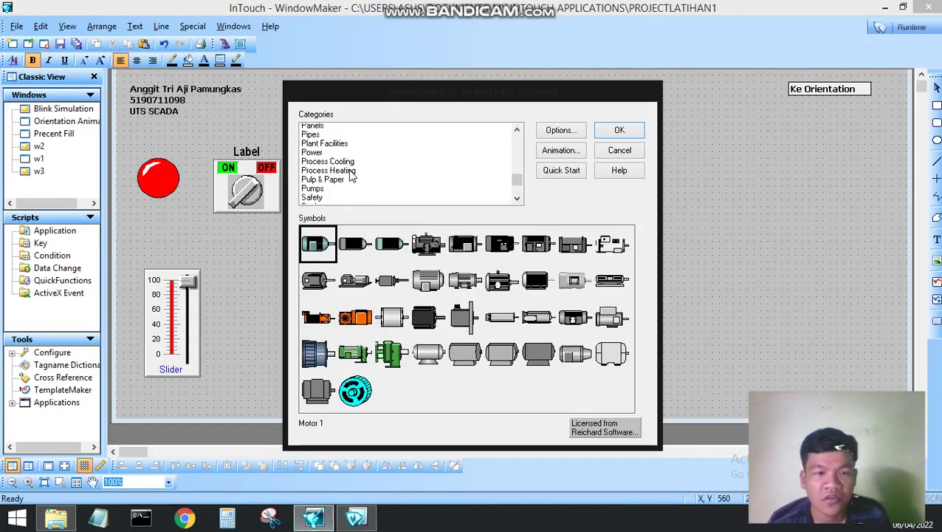
{"action": "scroll", "coordinate": [348, 169], "scroll_direction": "up", "scroll_amount": 7}
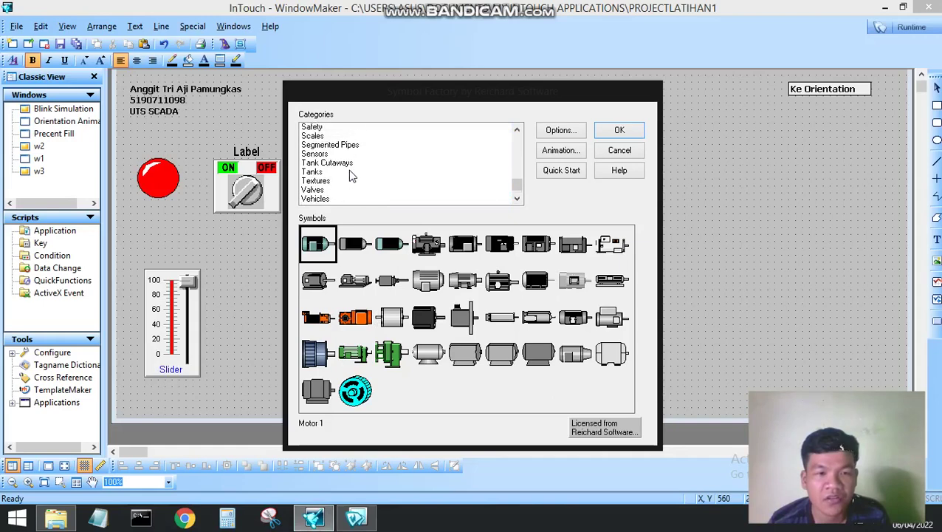
{"action": "scroll", "coordinate": [351, 175], "scroll_direction": "up", "scroll_amount": 10}
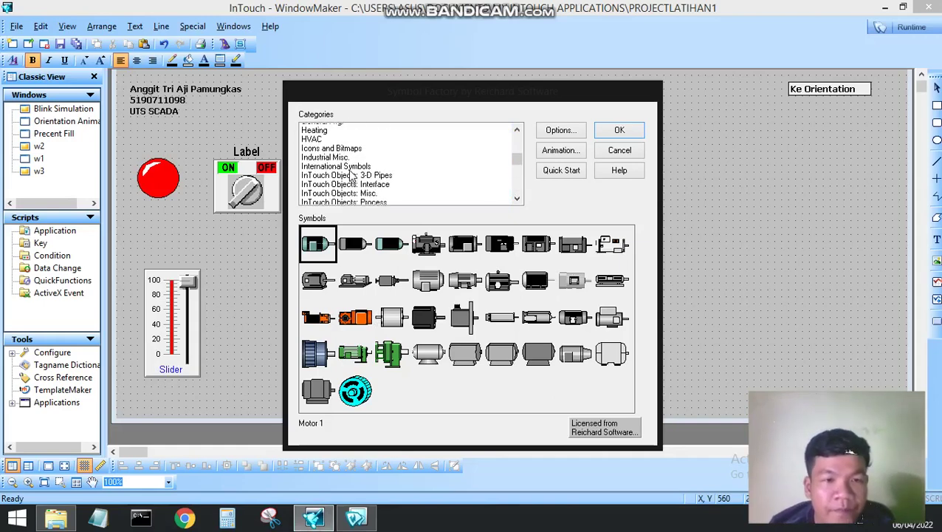
{"action": "scroll", "coordinate": [347, 171], "scroll_direction": "down", "scroll_amount": 2}
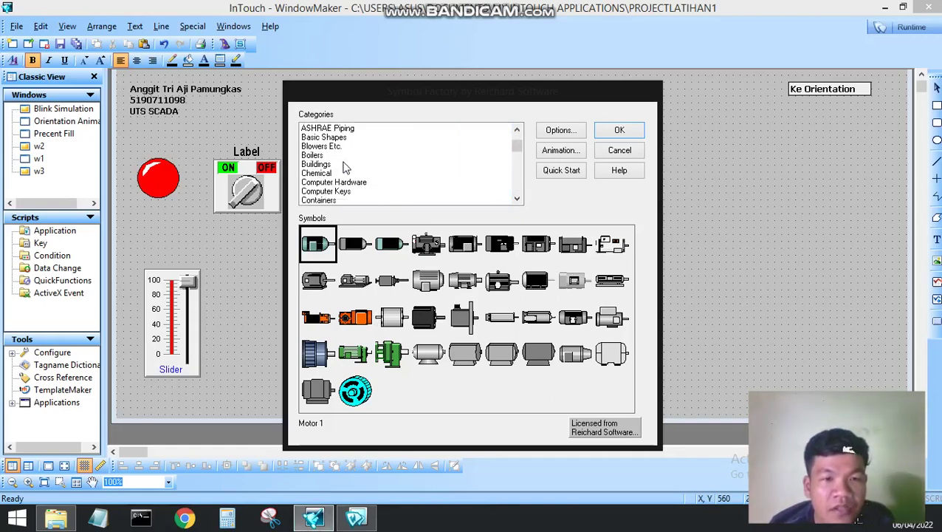
{"action": "scroll", "coordinate": [315, 168], "scroll_direction": "down", "scroll_amount": 1}
{"action": "left_click", "coordinate": [333, 183]}
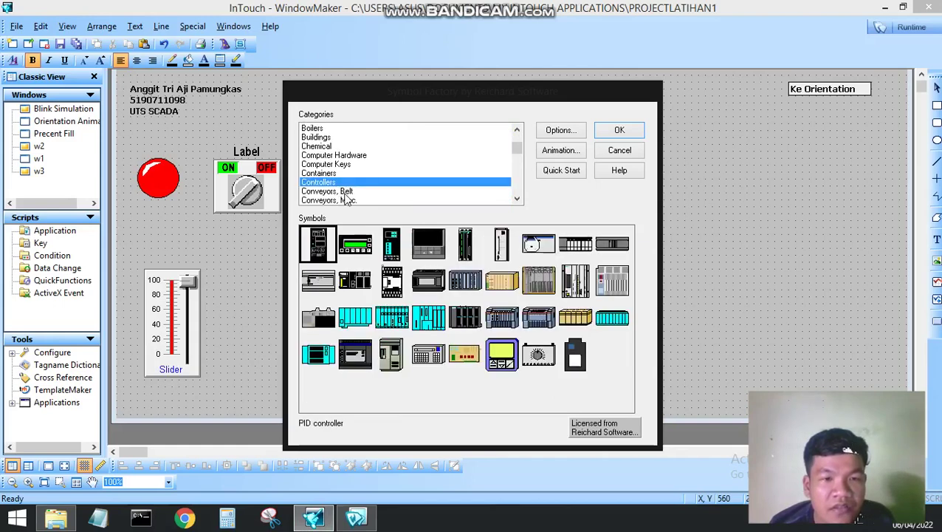
{"action": "left_click", "coordinate": [343, 192]}
{"action": "left_click", "coordinate": [349, 200]}
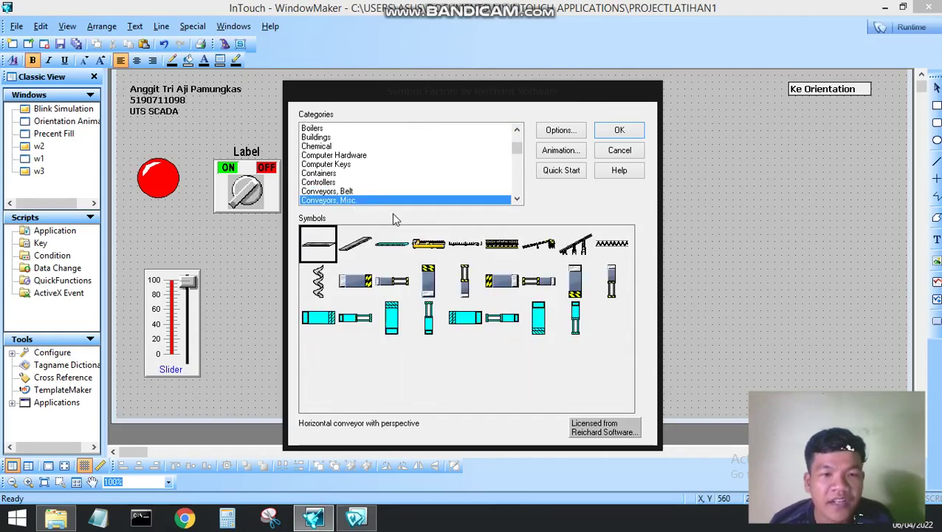
Insert the Small weigh belt symbol and enlarge it from its lower-right corner to several times its size.
{"action": "left_click", "coordinate": [432, 247]}
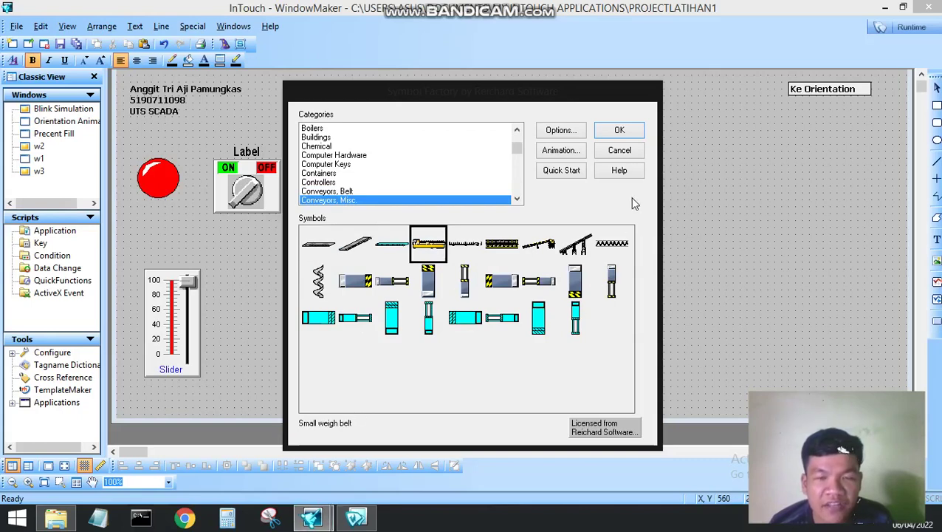
{"action": "double_click", "coordinate": [433, 257]}
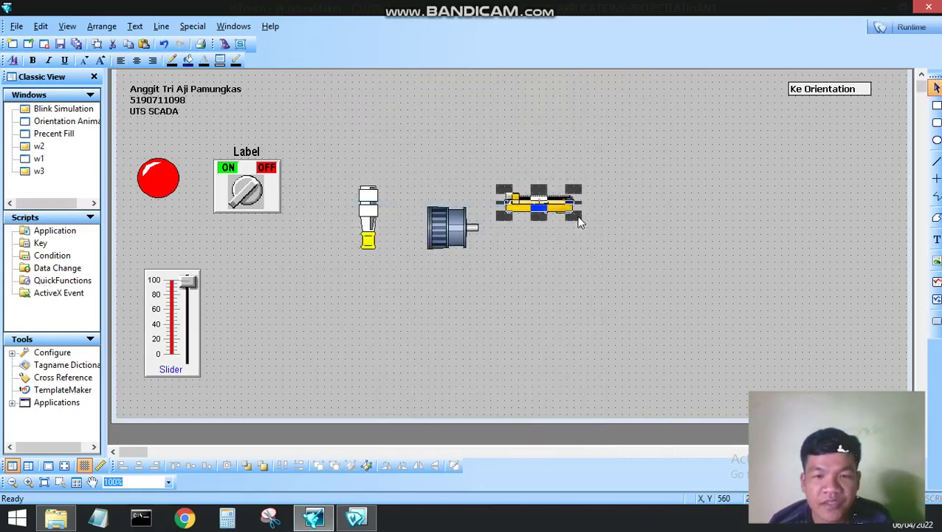
{"action": "left_click_drag", "start_coordinate": [579, 220], "coordinate": [772, 273]}
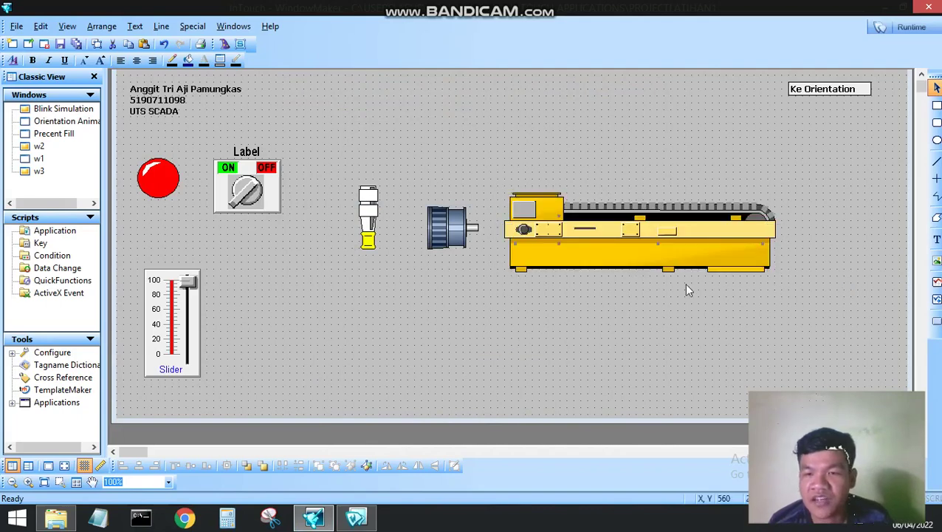
Move the weigh belt below the sensor and the pneumatic brake onto the belt's lower-left part.
{"action": "left_click_drag", "start_coordinate": [696, 233], "coordinate": [509, 338]}
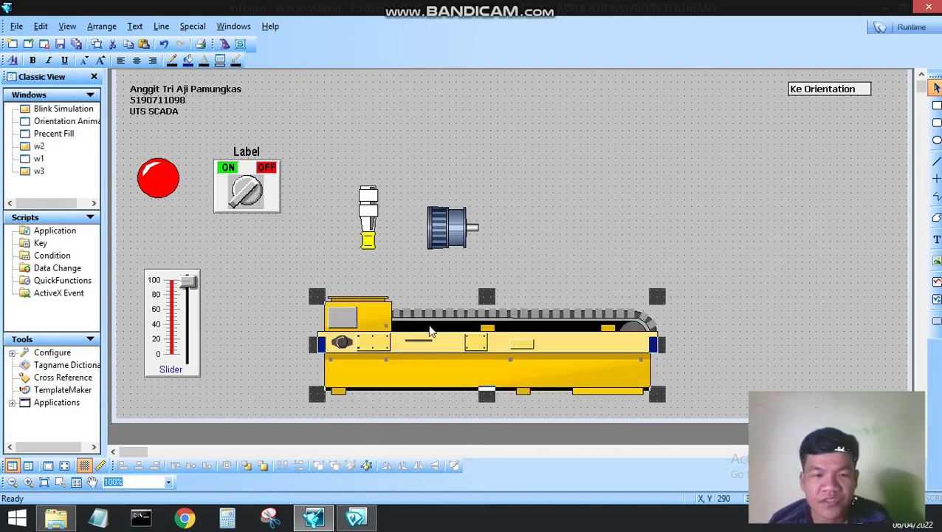
{"action": "left_click_drag", "start_coordinate": [419, 322], "coordinate": [411, 321]}
{"action": "left_click_drag", "start_coordinate": [445, 224], "coordinate": [364, 372]}
Break the weigh belt's cell and move the belt up slightly to uncover the pneumatic brake.
{"action": "right_click", "coordinate": [364, 368]}
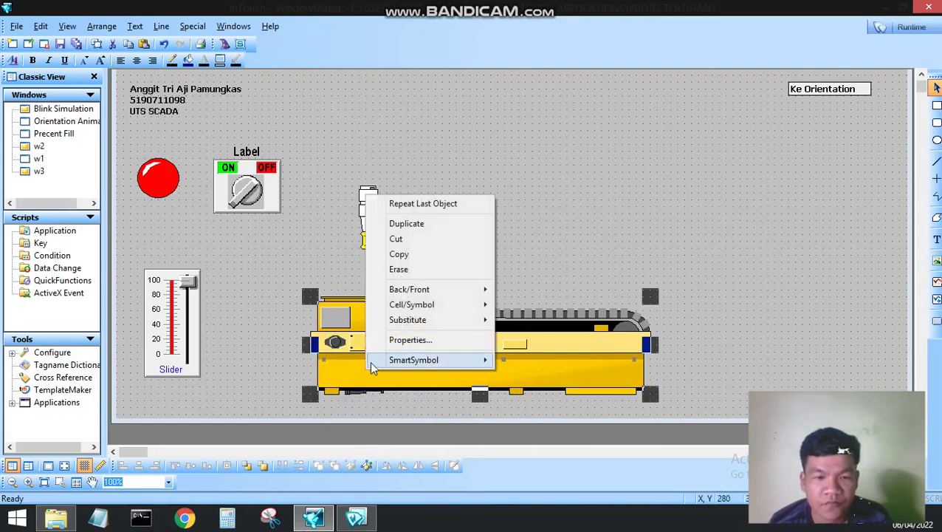
{"action": "mouse_move", "coordinate": [399, 292]}
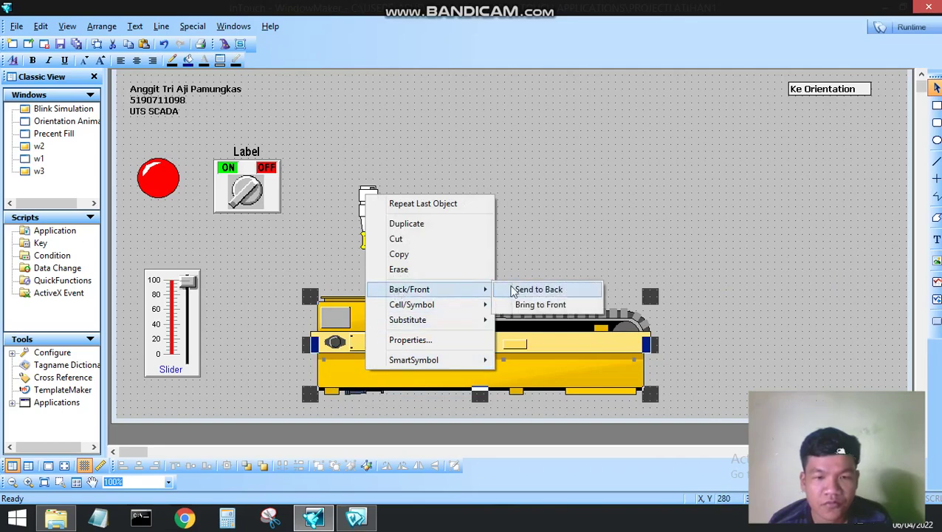
{"action": "mouse_move", "coordinate": [478, 318]}
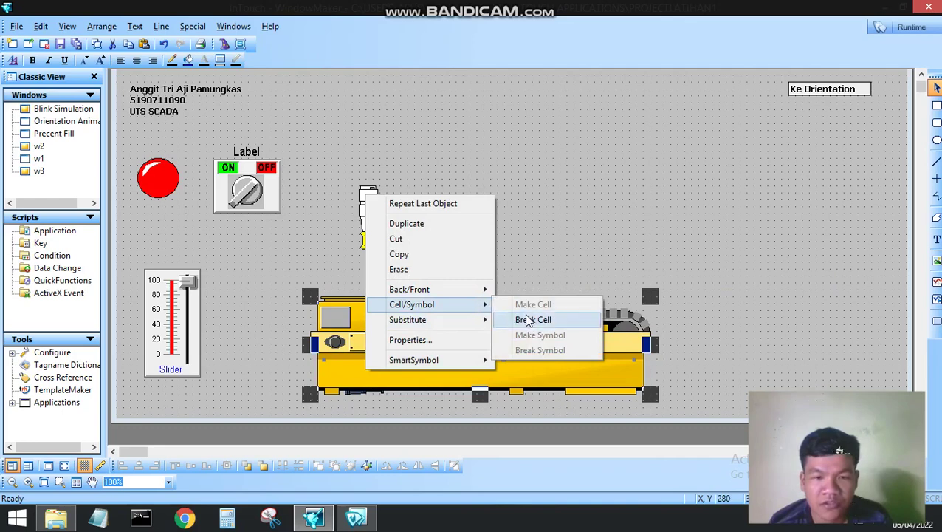
{"action": "left_click", "coordinate": [521, 320]}
{"action": "left_click_drag", "start_coordinate": [362, 392], "coordinate": [370, 370]}
Break the pneumatic brake's cell and place the brake in front of the weigh belt's lower-left body.
{"action": "right_click", "coordinate": [371, 375]}
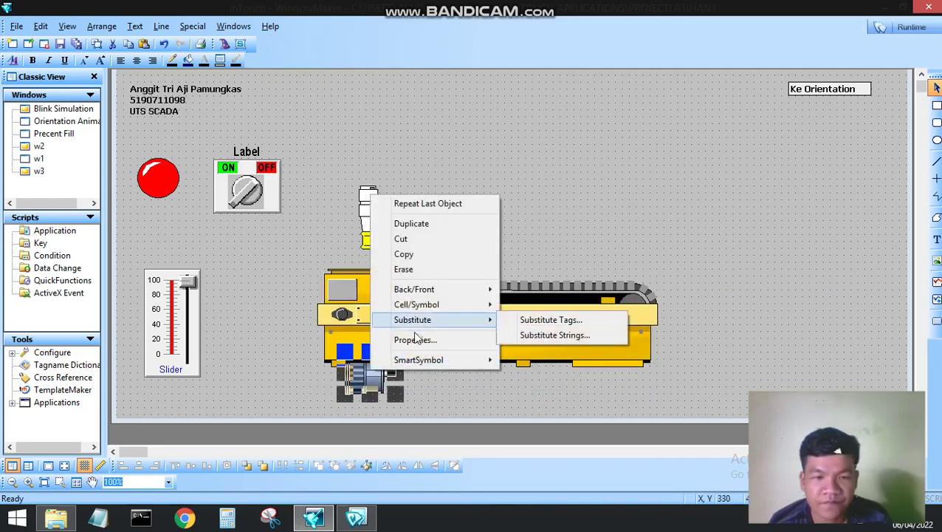
{"action": "mouse_move", "coordinate": [428, 361]}
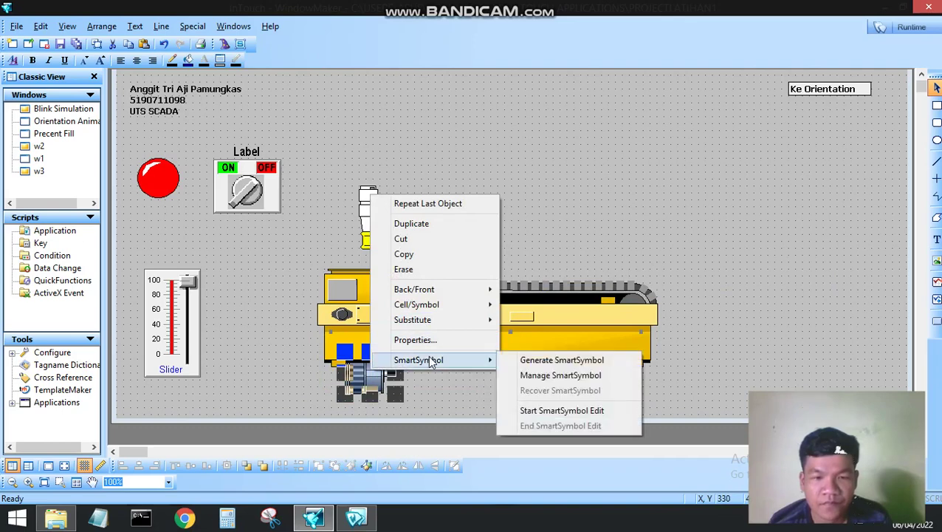
{"action": "mouse_move", "coordinate": [439, 310]}
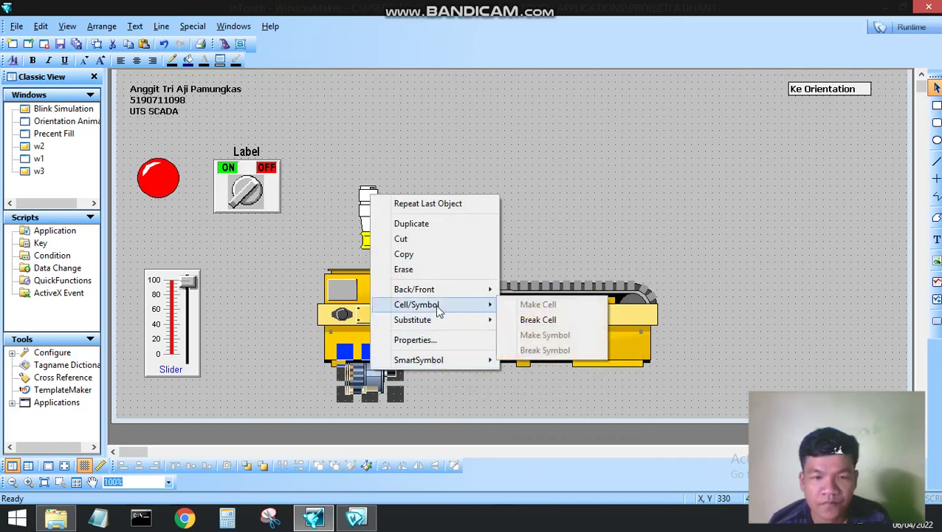
{"action": "left_click", "coordinate": [538, 319]}
{"action": "left_click_drag", "start_coordinate": [366, 382], "coordinate": [360, 355]}
{"action": "left_click", "coordinate": [434, 304]}
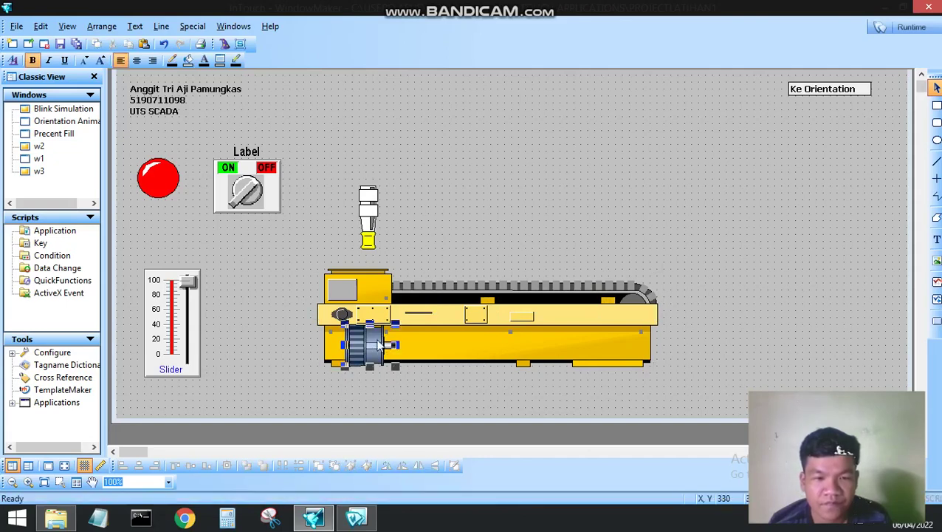
{"action": "left_click_drag", "start_coordinate": [366, 343], "coordinate": [380, 346]}
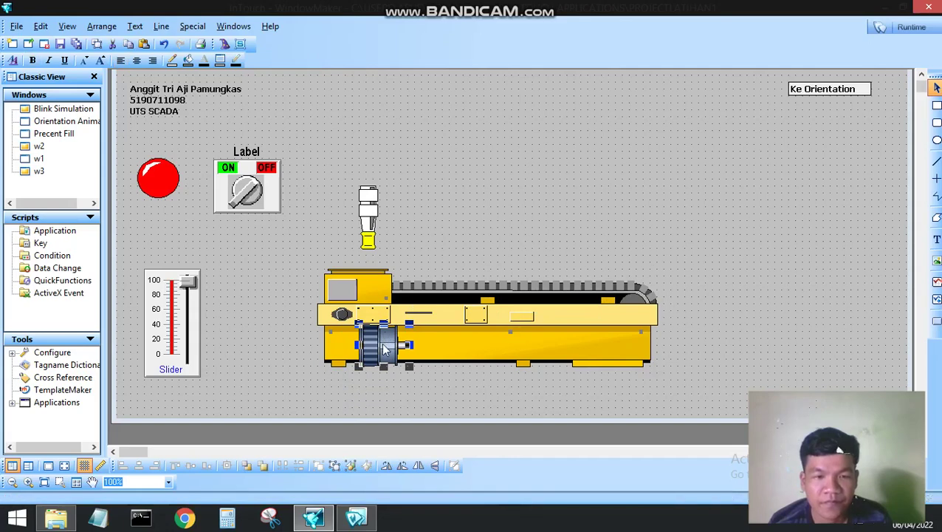
{"action": "left_click", "coordinate": [443, 230]}
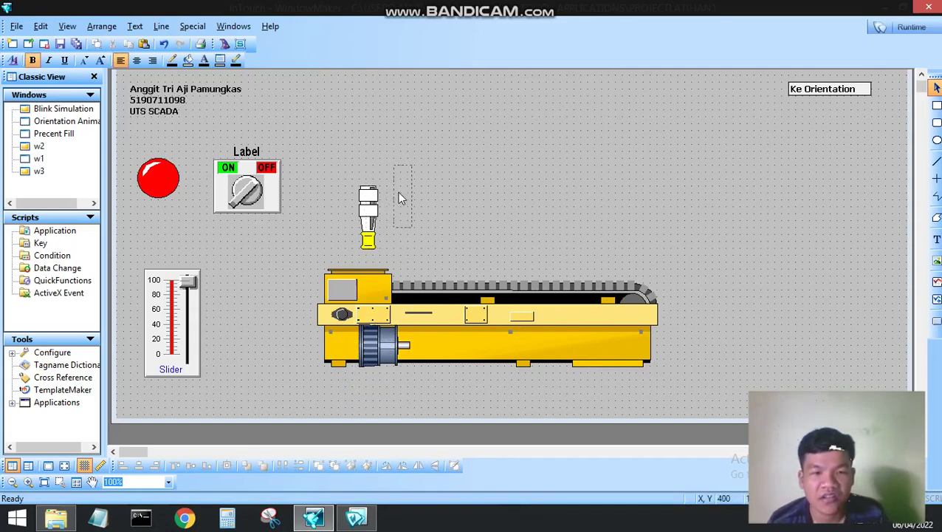
Move the sensor symbol up and to the right, above the left end of the belt's track.
{"action": "left_click_drag", "start_coordinate": [398, 192], "coordinate": [398, 192]}
{"action": "left_click_drag", "start_coordinate": [389, 231], "coordinate": [419, 207]}
{"action": "left_click", "coordinate": [455, 204]}
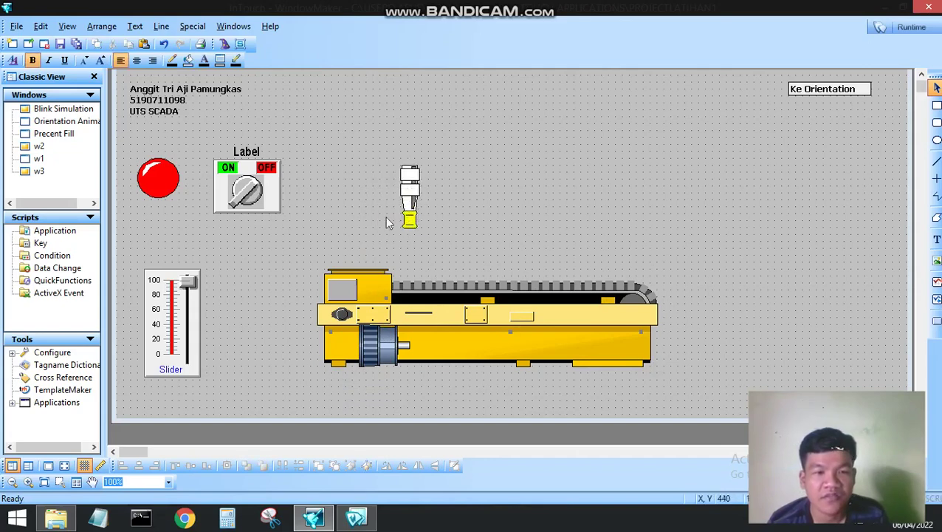
Repeat the Symbol Factory object and insert the Crate 1 symbol from the Containers category above the weigh belt.
{"action": "right_click", "coordinate": [415, 316]}
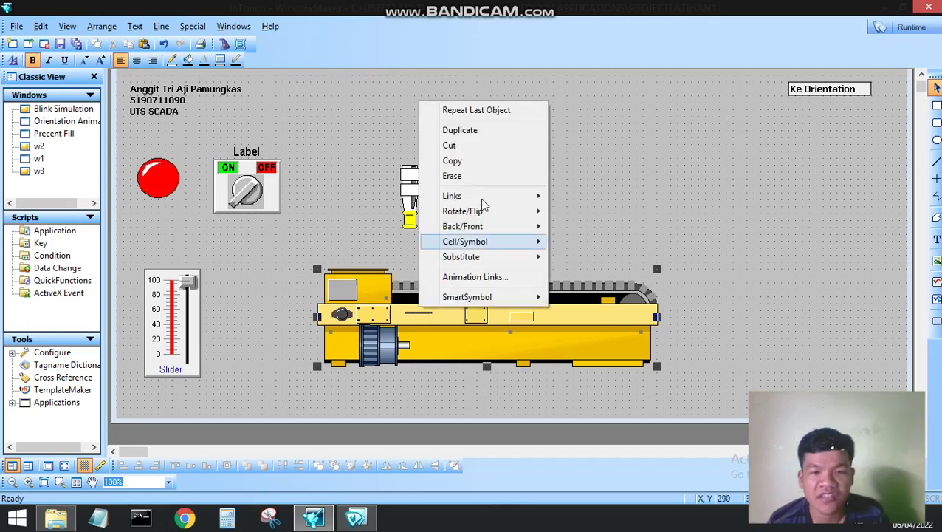
{"action": "left_click", "coordinate": [488, 111]}
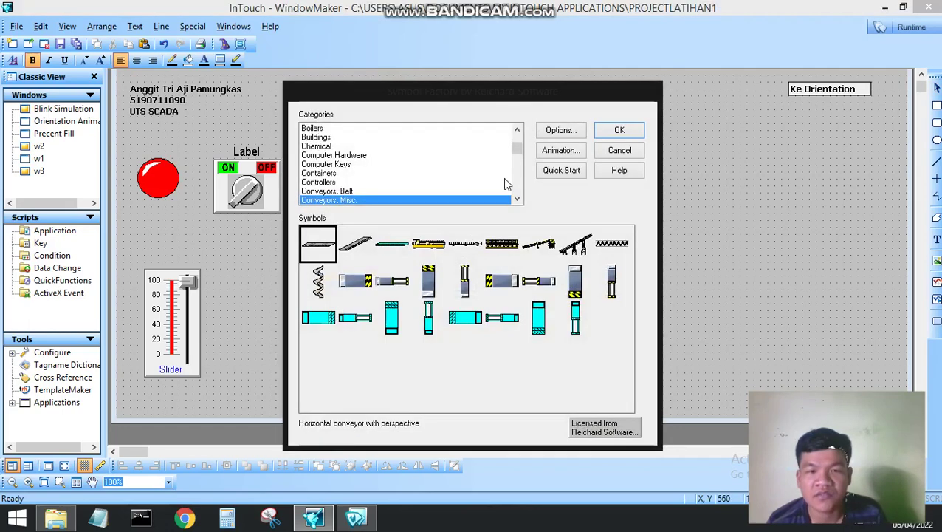
{"action": "left_click", "coordinate": [337, 182]}
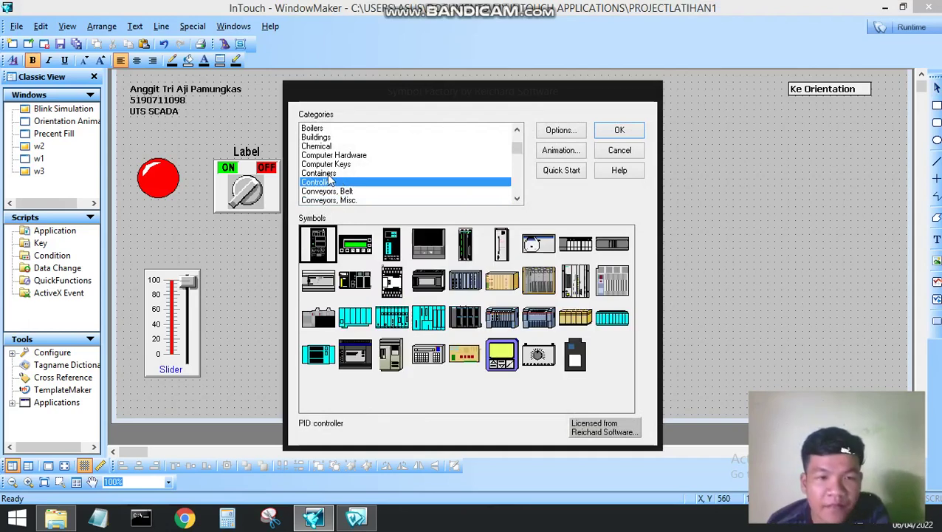
{"action": "left_click", "coordinate": [330, 174]}
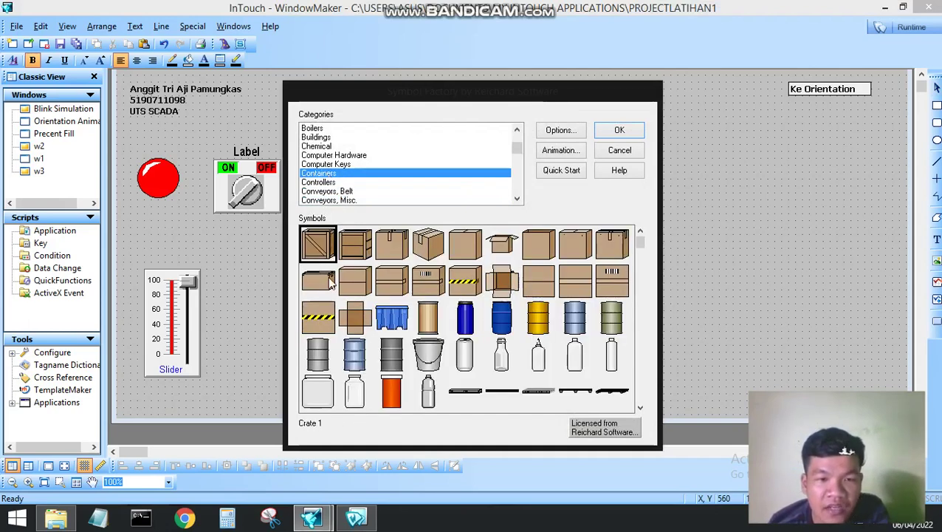
{"action": "left_click", "coordinate": [343, 256]}
{"action": "left_click", "coordinate": [330, 255]}
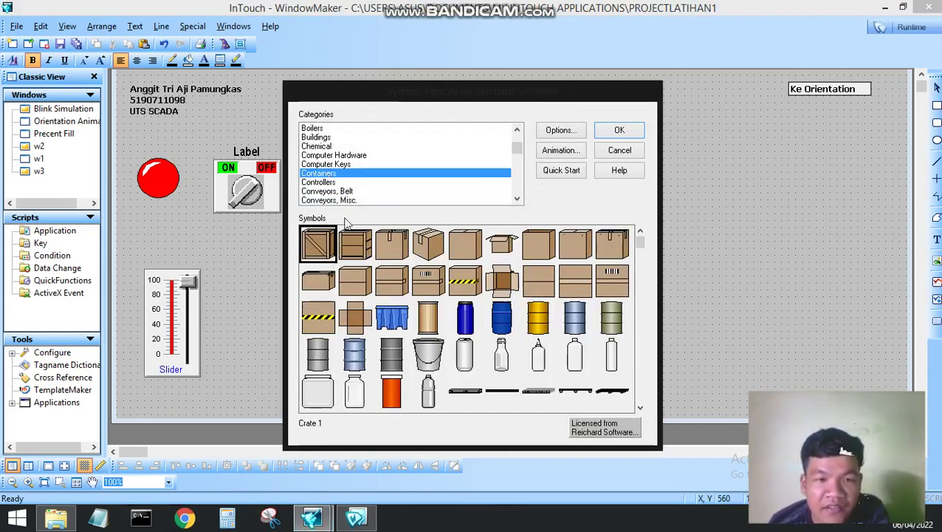
{"action": "left_click", "coordinate": [329, 184]}
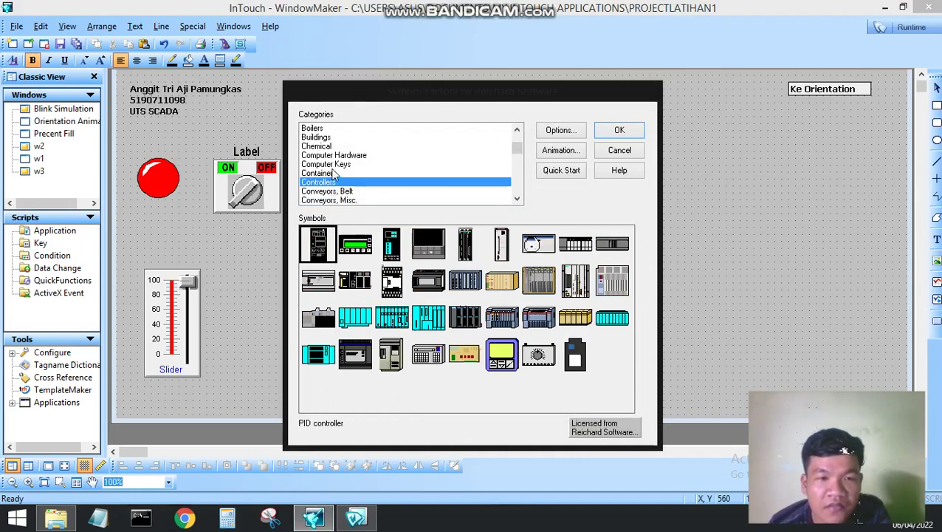
{"action": "left_click", "coordinate": [333, 173]}
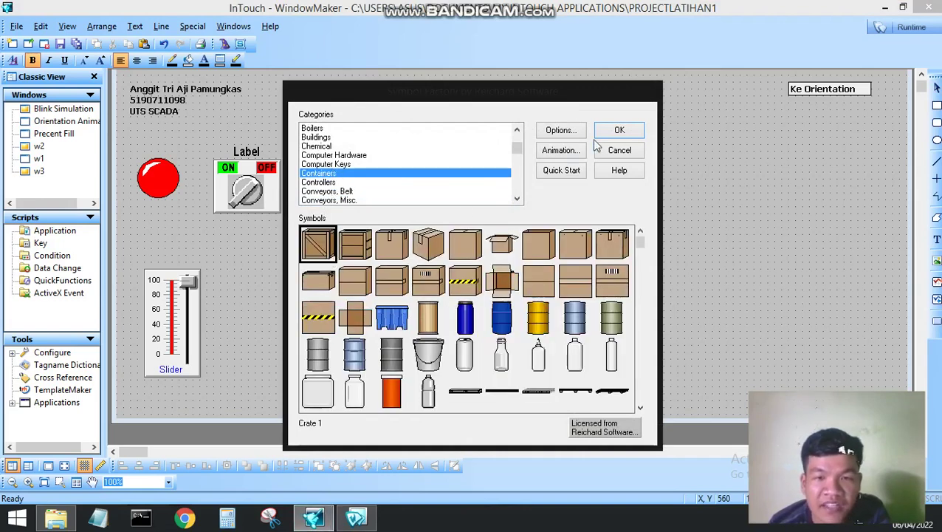
{"action": "left_click", "coordinate": [619, 129]}
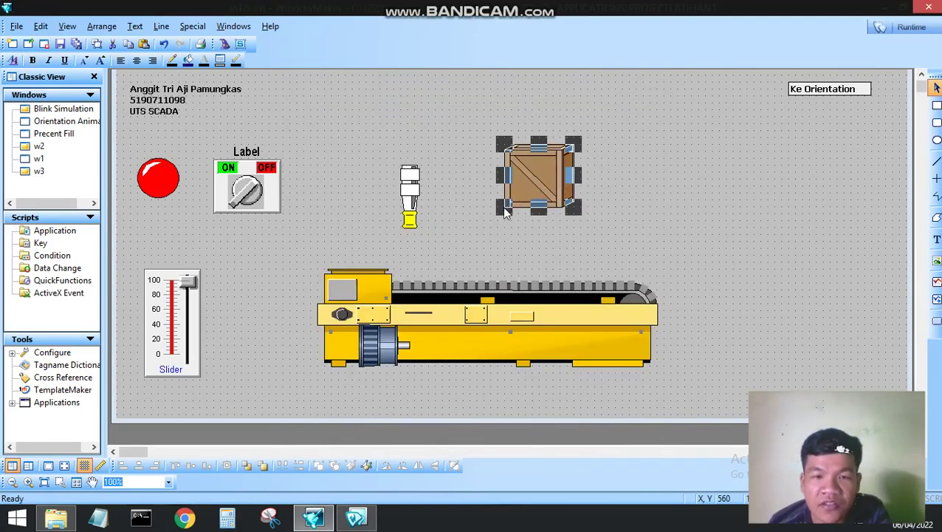
Shrink the crate from its lower-left corner and set it on the left end of the belt's track.
{"action": "left_click_drag", "start_coordinate": [517, 199], "coordinate": [540, 170]}
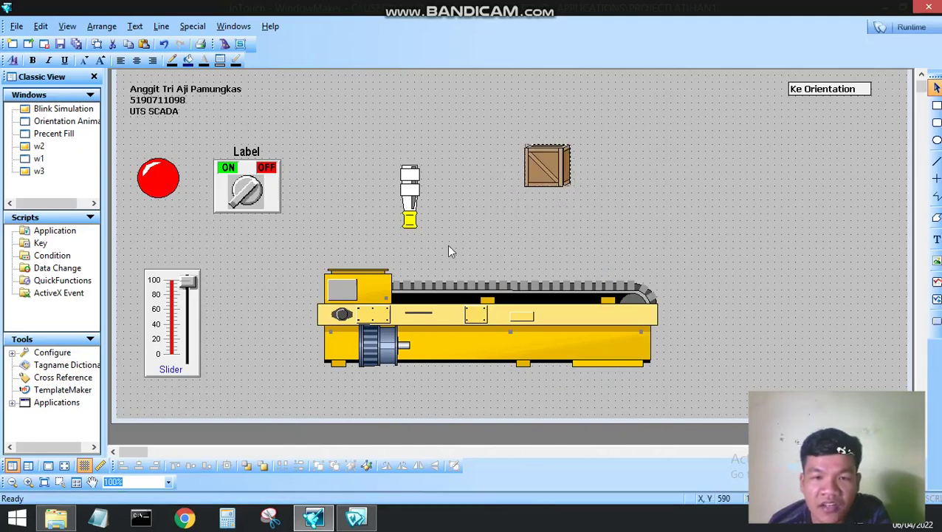
{"action": "left_click_drag", "start_coordinate": [413, 261], "coordinate": [412, 267]}
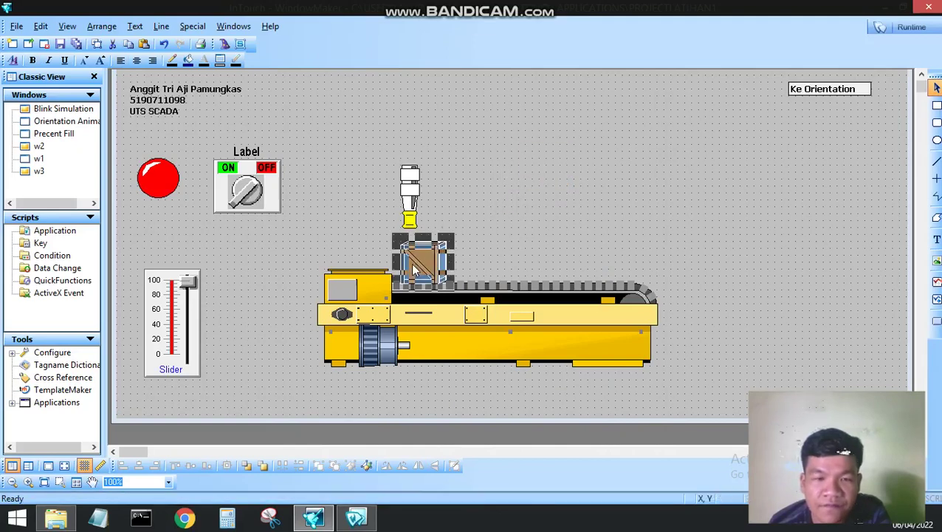
Move the sensor slightly up and to the right so it sits directly above the crate.
{"action": "left_click", "coordinate": [412, 207]}
{"action": "left_click_drag", "start_coordinate": [418, 201], "coordinate": [425, 196]}
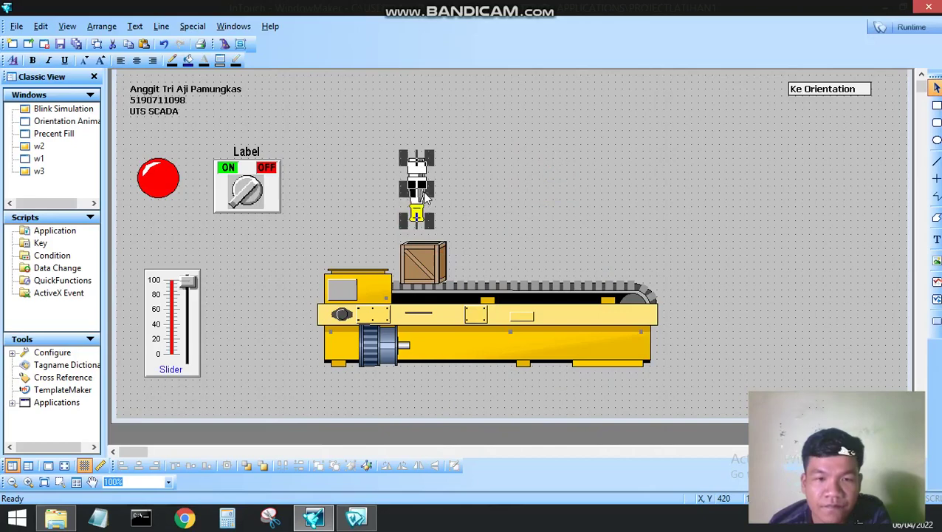
{"action": "left_click", "coordinate": [430, 187]}
{"action": "left_click", "coordinate": [433, 178]}
{"action": "left_click", "coordinate": [412, 166]}
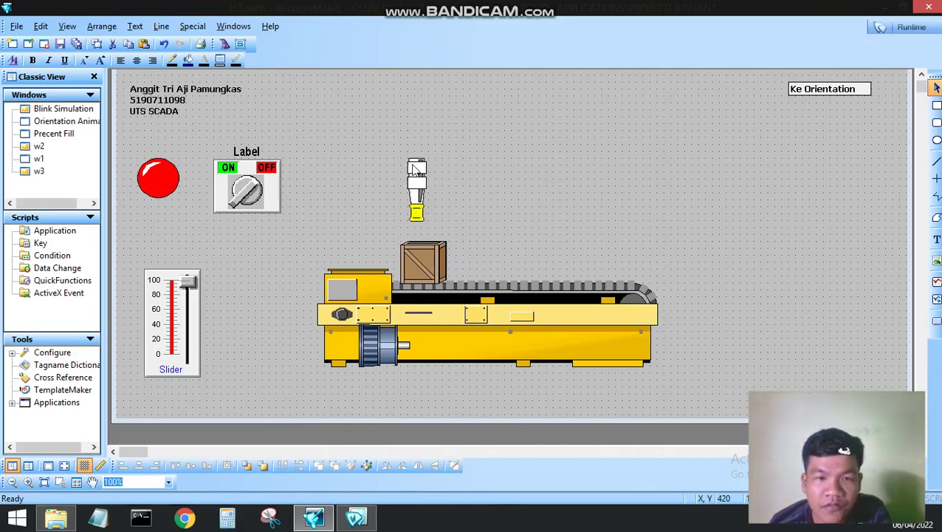
Centre the sensor above the crate and place a duplicate of it above the right end of the belt.
{"action": "left_click_drag", "start_coordinate": [413, 165], "coordinate": [432, 168]}
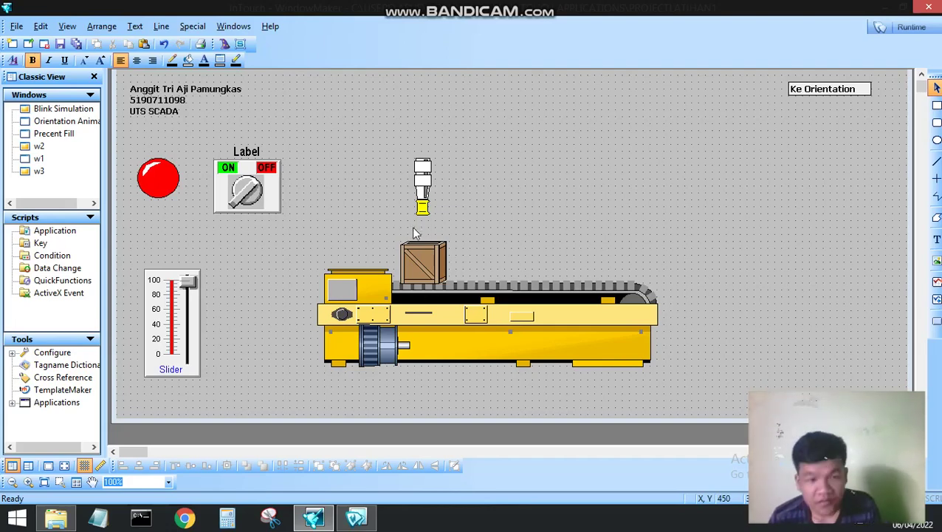
{"action": "left_click", "coordinate": [427, 185]}
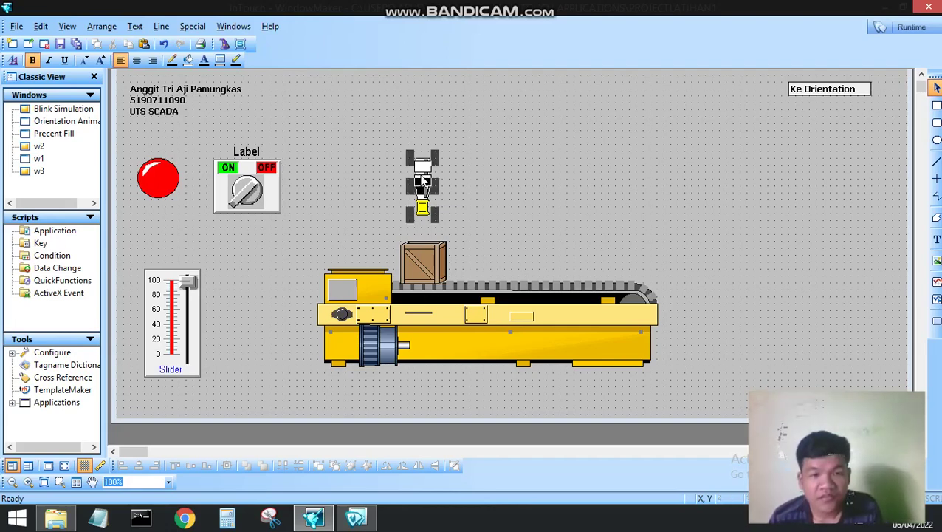
{"action": "right_click", "coordinate": [426, 182]}
{"action": "left_click", "coordinate": [468, 213]}
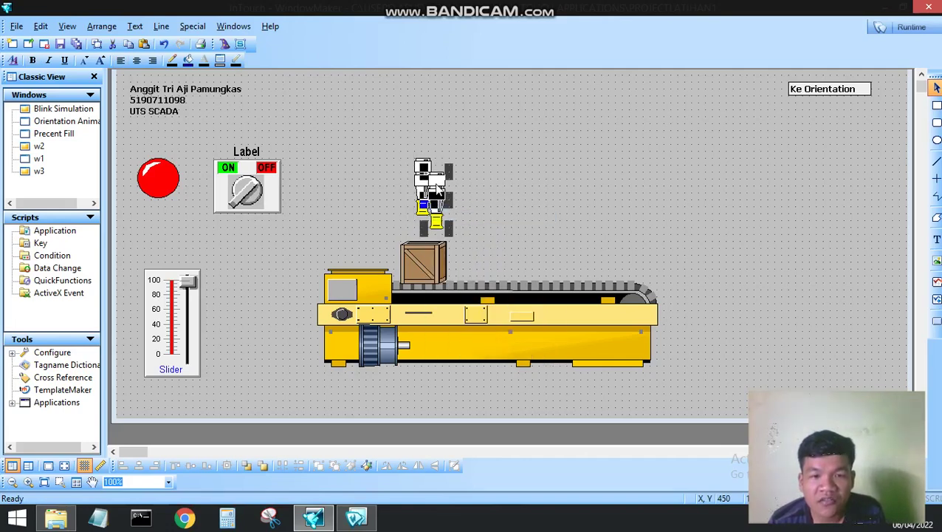
{"action": "left_click_drag", "start_coordinate": [608, 170], "coordinate": [625, 169]}
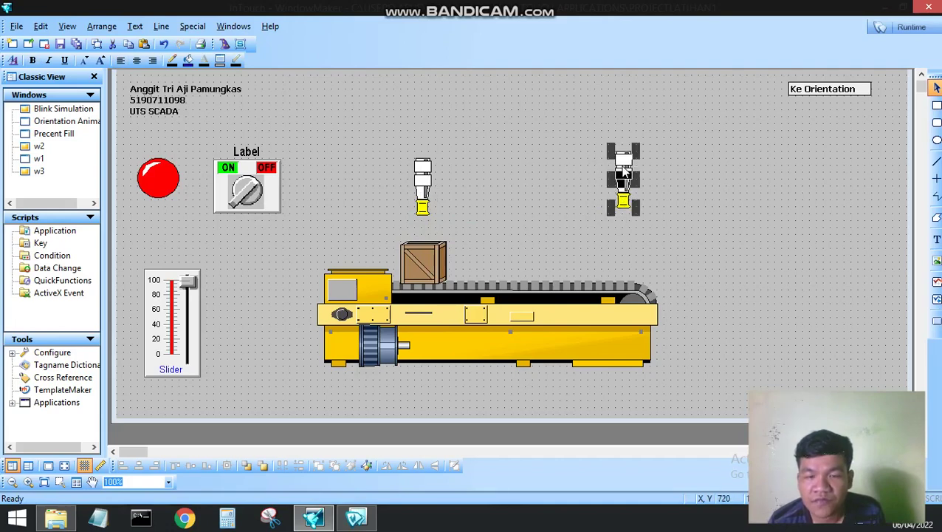
{"action": "left_click", "coordinate": [514, 257]}
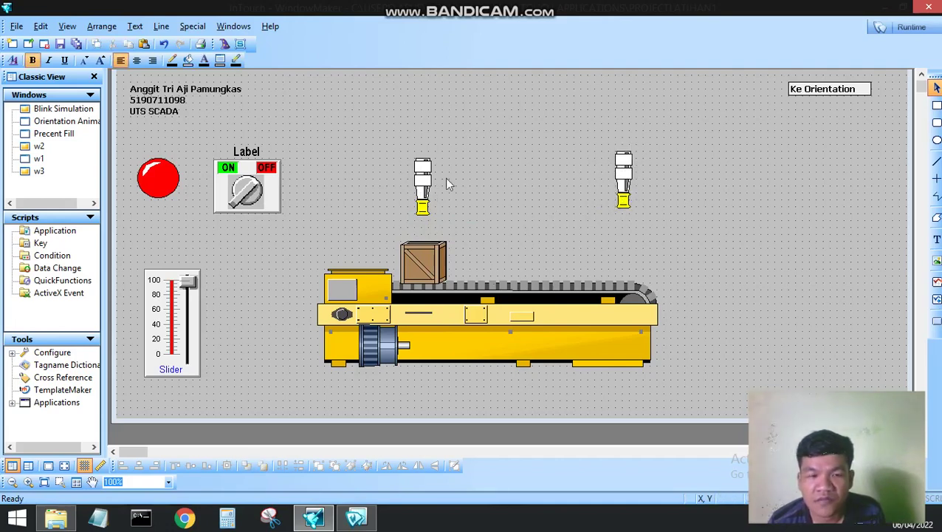
{"action": "left_click", "coordinate": [424, 253]}
{"action": "left_click", "coordinate": [462, 215]}
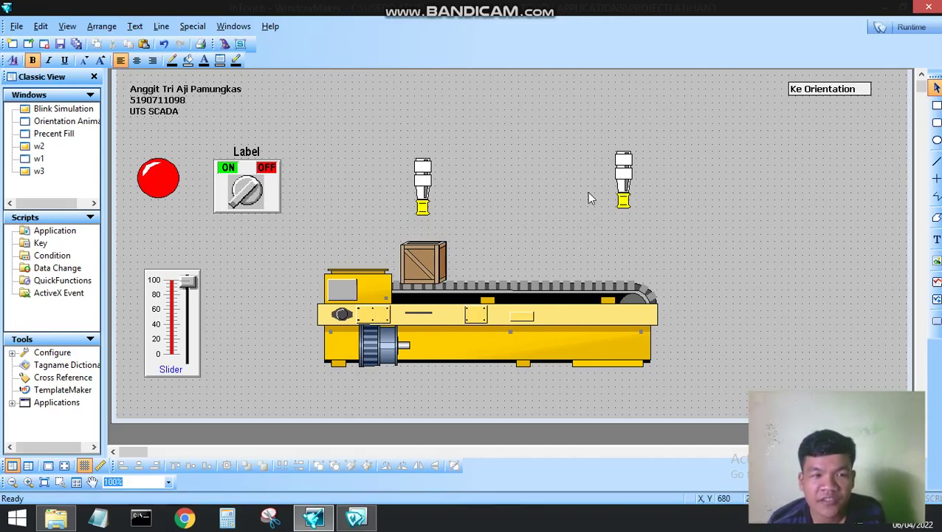
{"action": "left_click", "coordinate": [423, 273]}
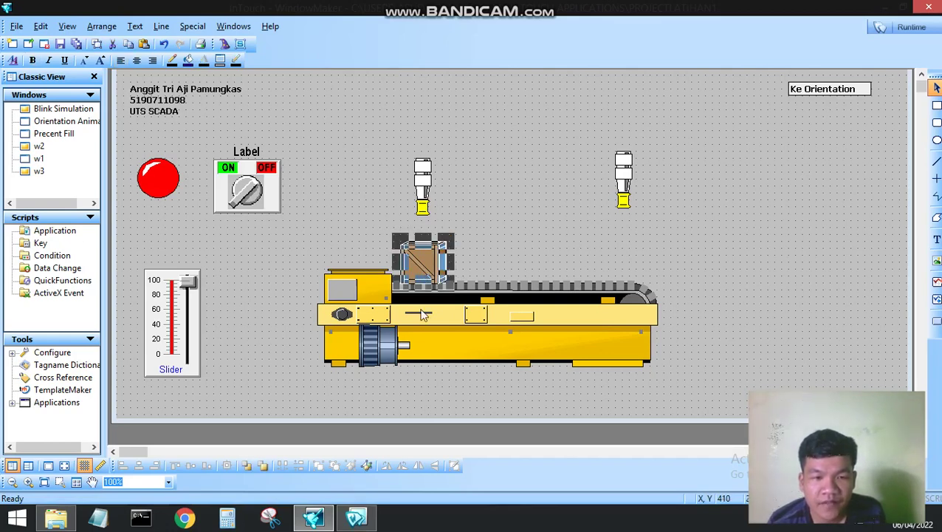
Try to substitute the tags of the sensor above the crate.
{"action": "double_click", "coordinate": [423, 193]}
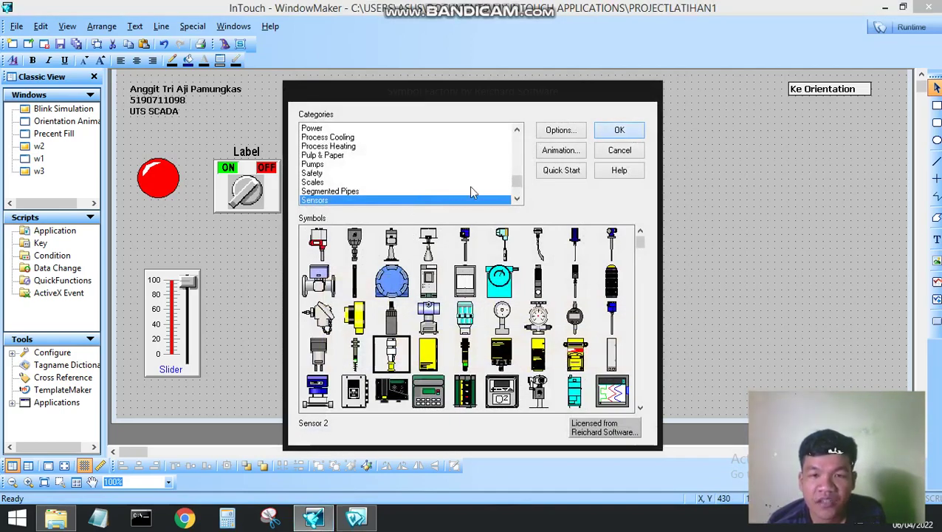
{"action": "key", "text": "Escape"}
{"action": "right_click", "coordinate": [422, 169]}
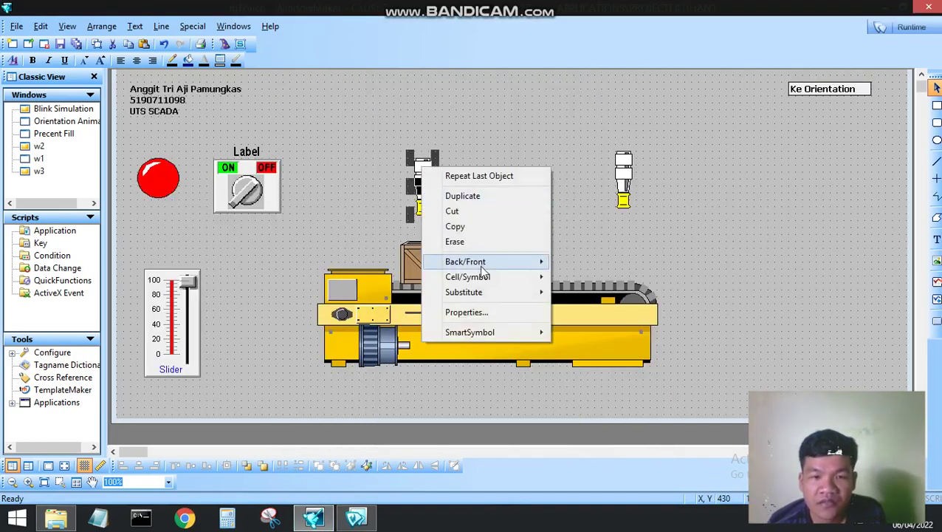
{"action": "mouse_move", "coordinate": [545, 265]}
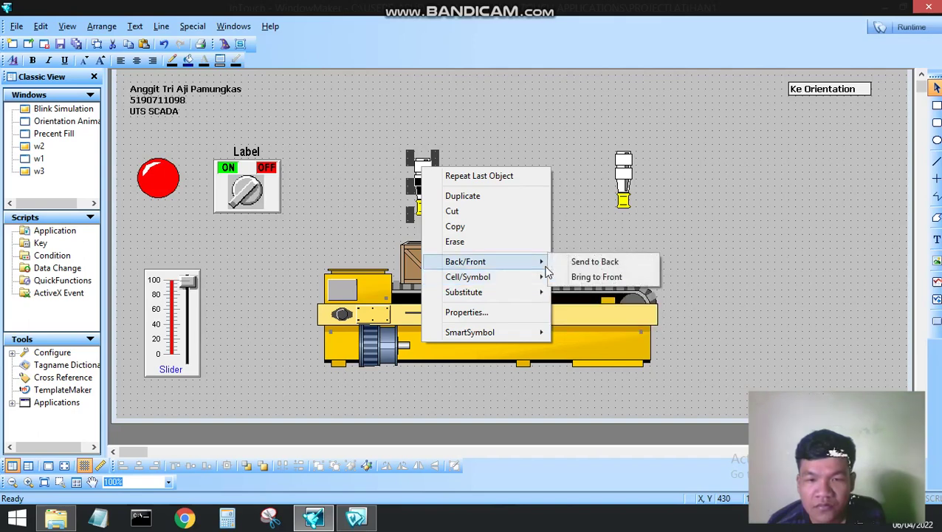
{"action": "mouse_move", "coordinate": [530, 281]}
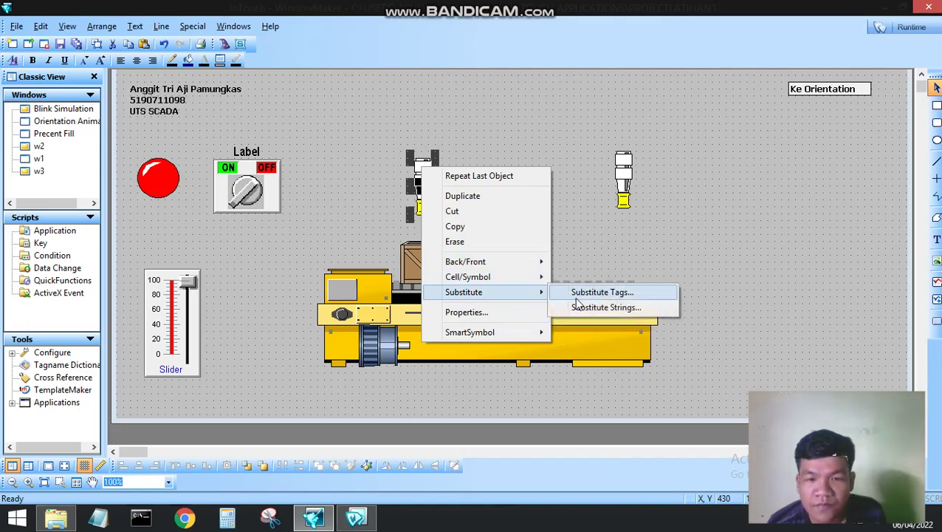
{"action": "left_click", "coordinate": [590, 293]}
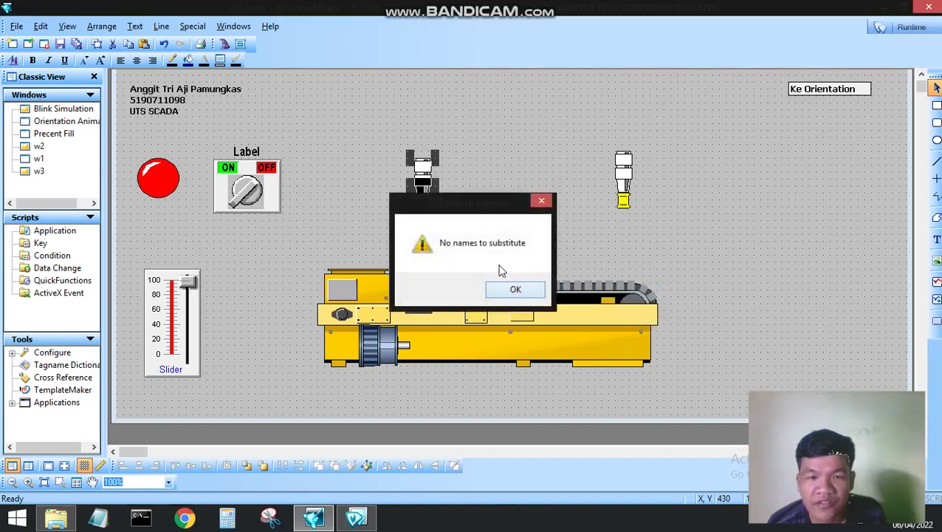
{"action": "left_click", "coordinate": [513, 288]}
Try to generate a SmartSymbol from the sensor above the crate.
{"action": "double_click", "coordinate": [432, 195]}
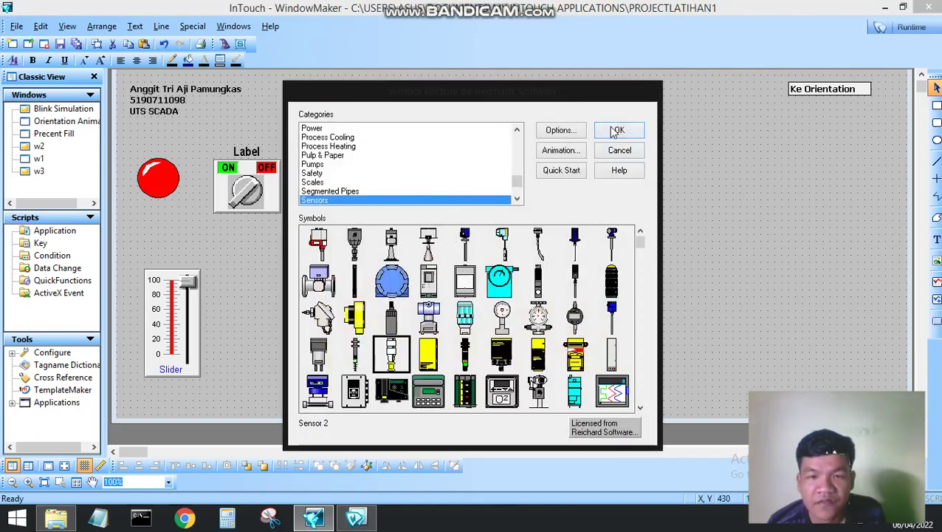
{"action": "left_click", "coordinate": [609, 130]}
{"action": "right_click", "coordinate": [421, 168]}
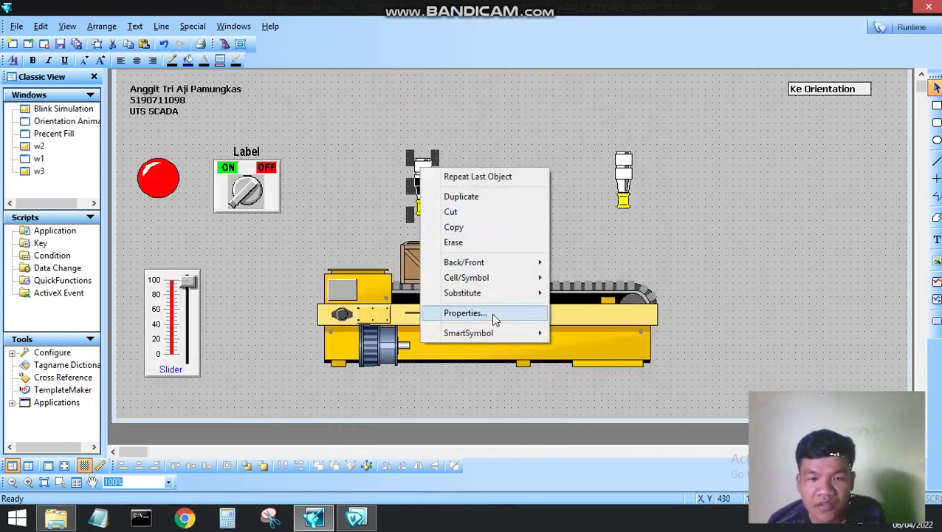
{"action": "mouse_move", "coordinate": [502, 334]}
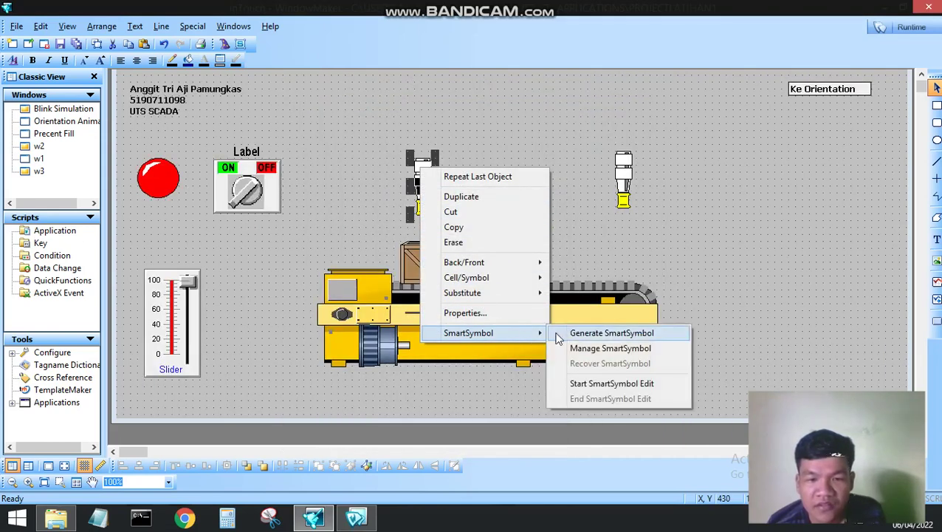
{"action": "left_click", "coordinate": [611, 333]}
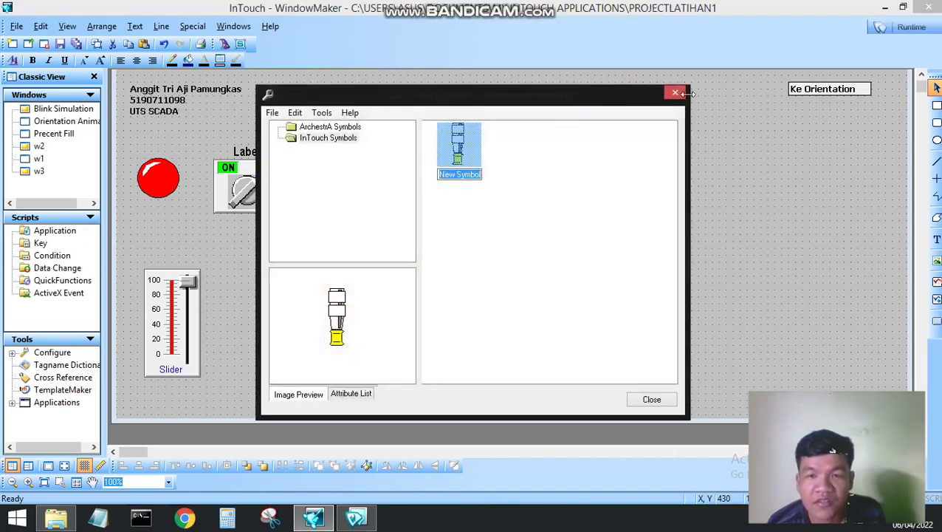
{"action": "left_click", "coordinate": [675, 92]}
{"action": "left_click", "coordinate": [602, 289]}
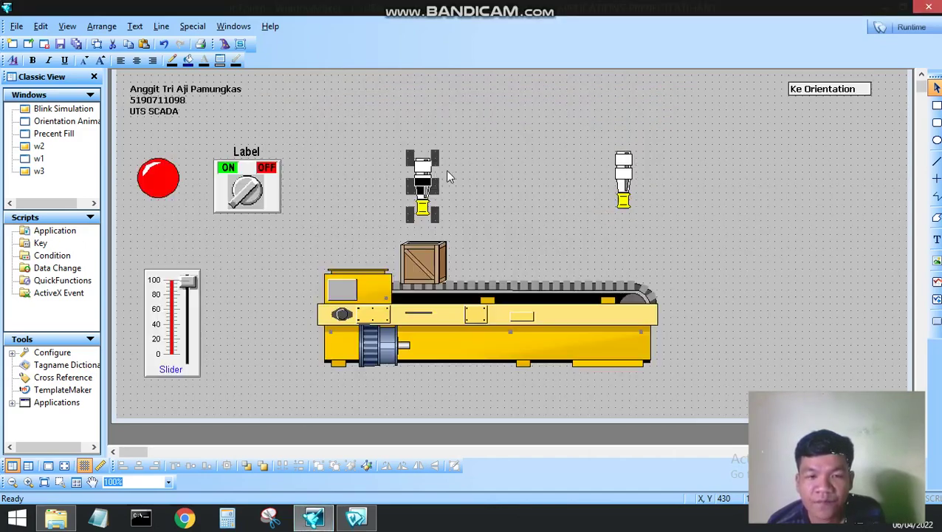
Break the cell of the sensor above the crate and check its animation link options.
{"action": "right_click", "coordinate": [421, 170]}
{"action": "mouse_move", "coordinate": [476, 293]}
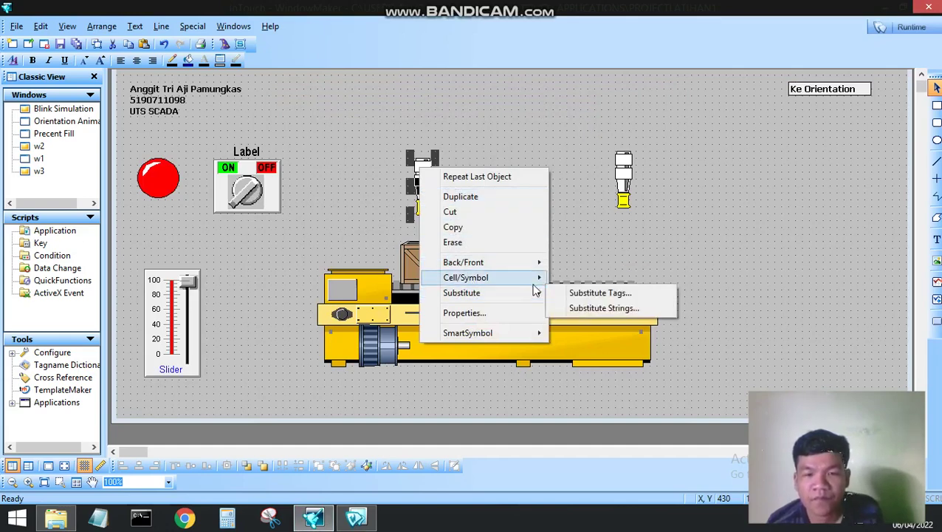
{"action": "mouse_move", "coordinate": [534, 281]}
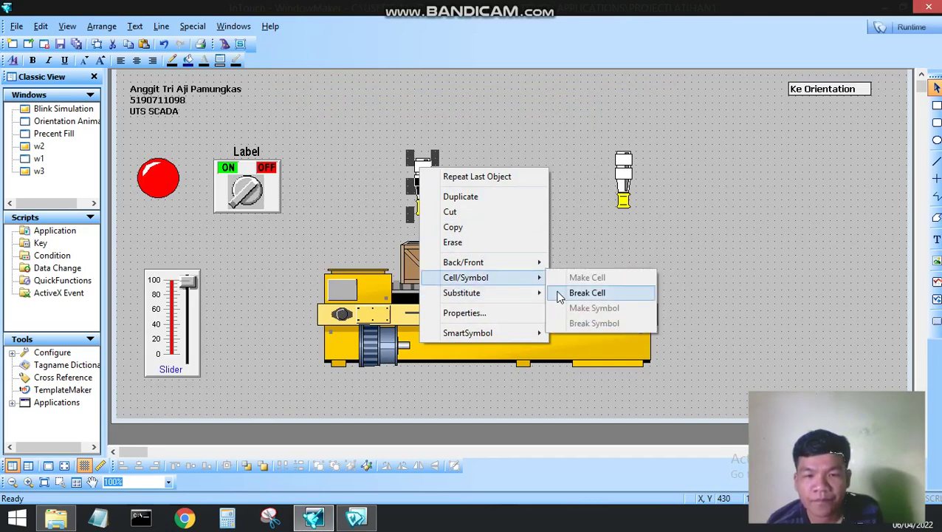
{"action": "left_click", "coordinate": [559, 293]}
{"action": "double_click", "coordinate": [426, 163]}
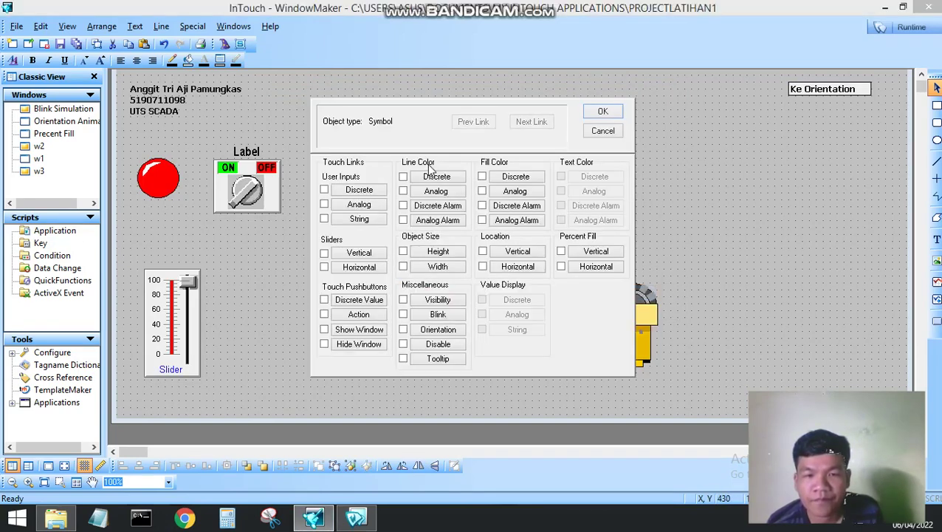
{"action": "left_click", "coordinate": [608, 129]}
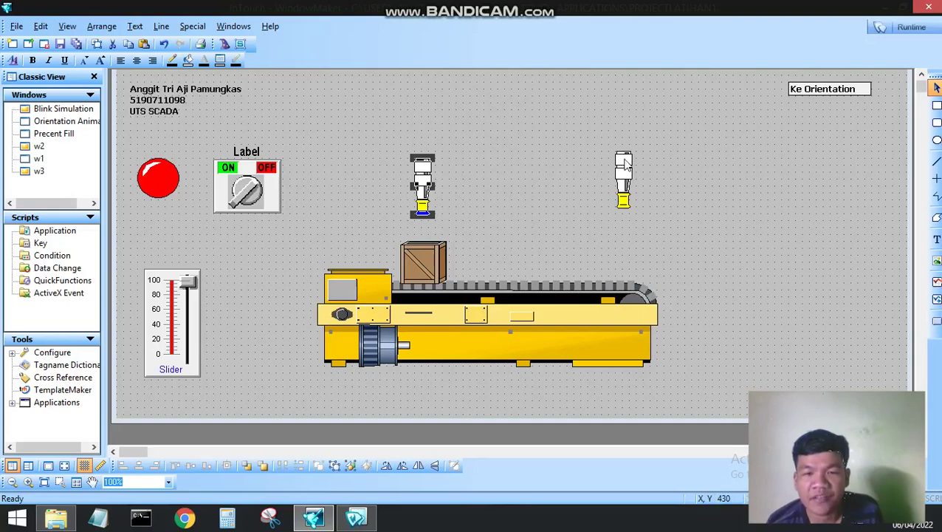
Break the cell of the duplicate sensor above the right end of the belt.
{"action": "left_click", "coordinate": [623, 160]}
{"action": "right_click", "coordinate": [626, 158]}
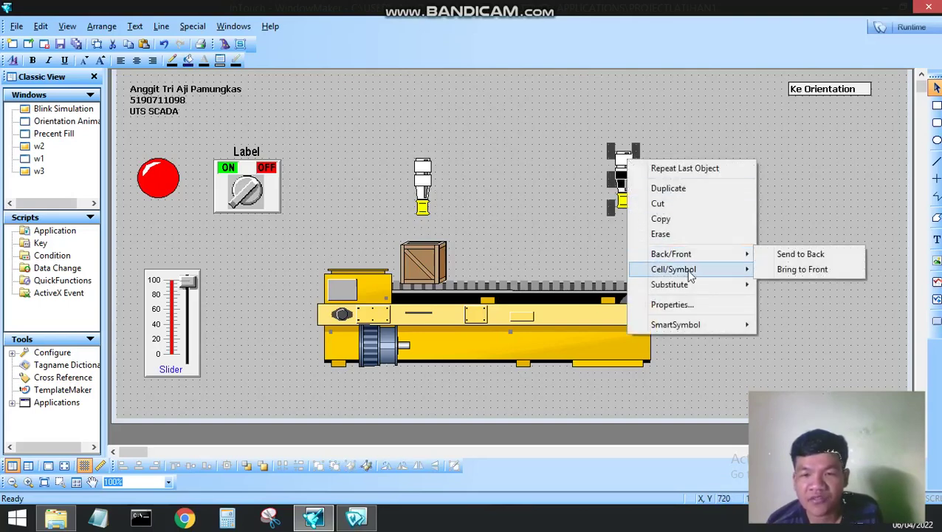
{"action": "mouse_move", "coordinate": [683, 269]}
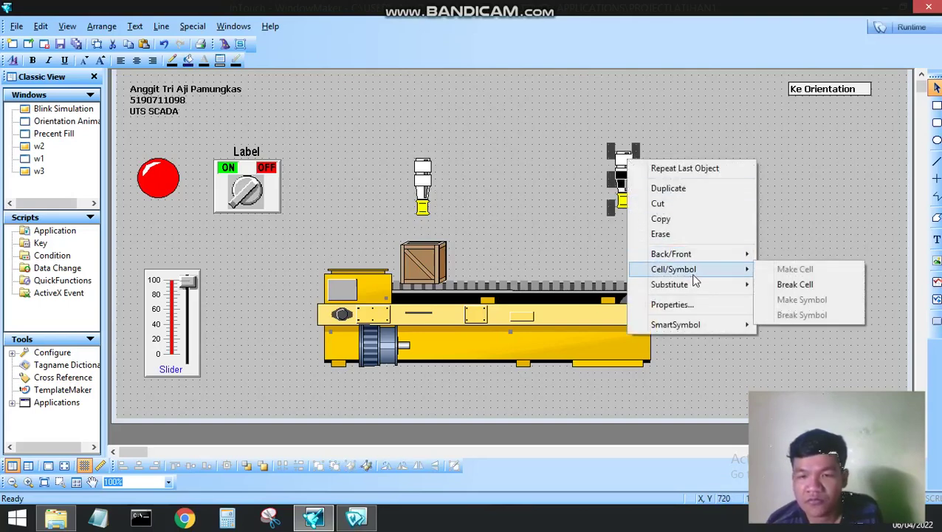
{"action": "left_click", "coordinate": [779, 284]}
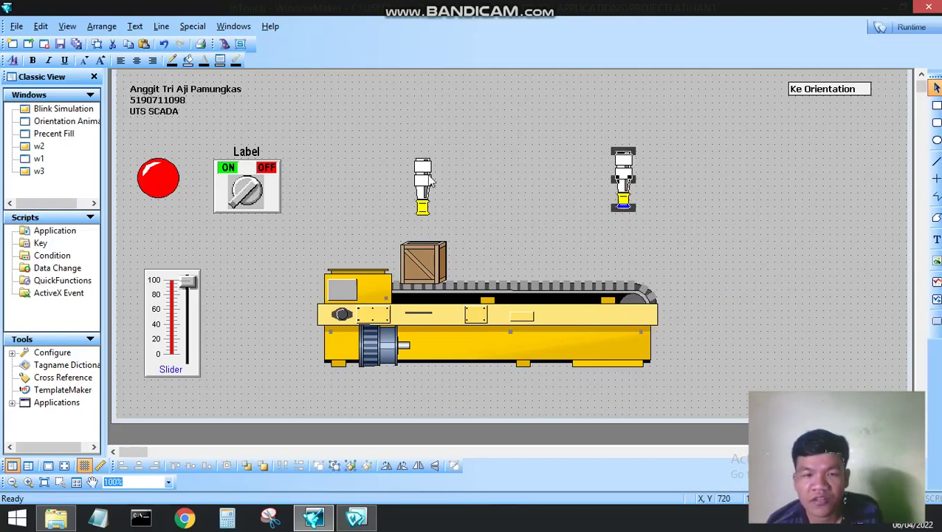
Open the Blink link of the sensor above the crate and clear its Blink When expression.
{"action": "double_click", "coordinate": [427, 173]}
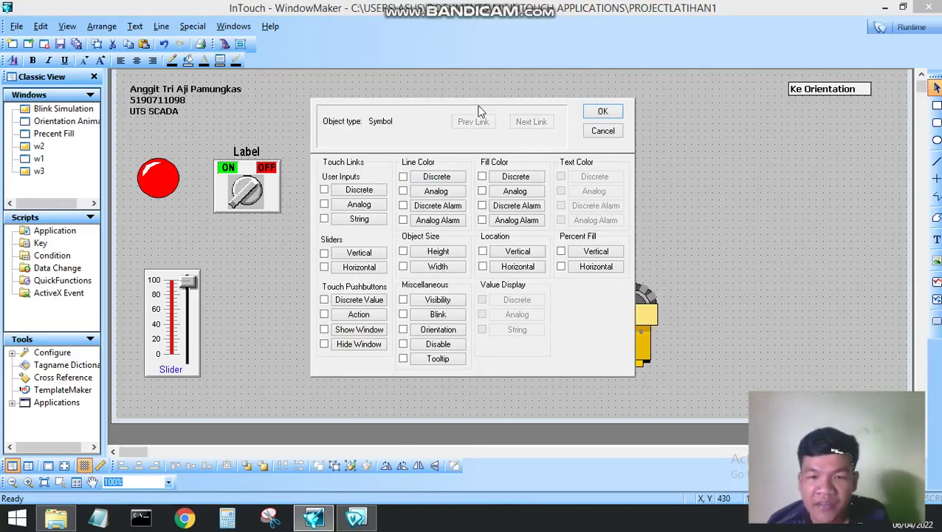
{"action": "left_click", "coordinate": [603, 112]}
{"action": "double_click", "coordinate": [425, 174]}
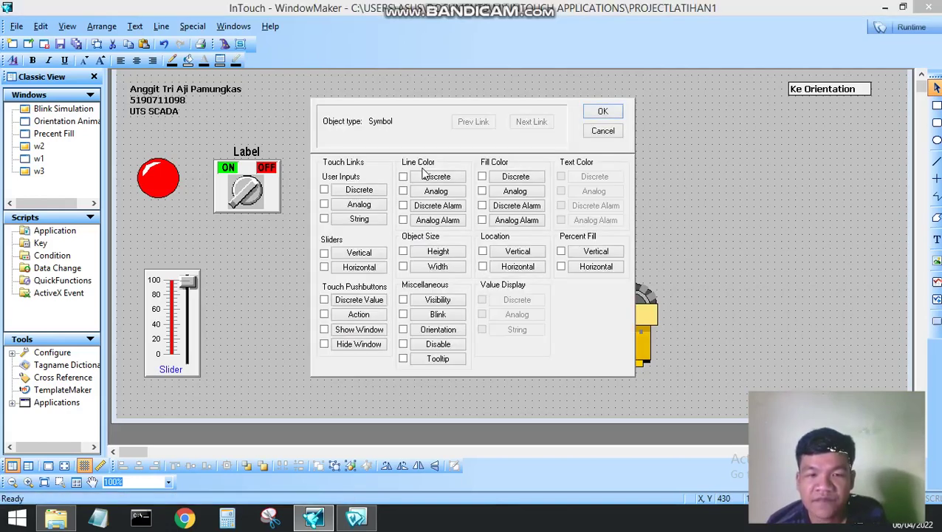
{"action": "left_click", "coordinate": [430, 316]}
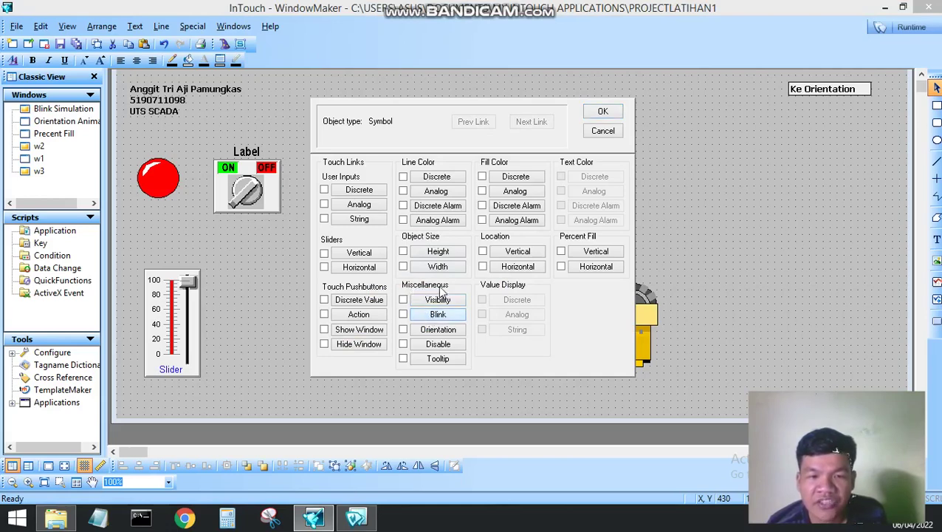
{"action": "left_click", "coordinate": [436, 315]}
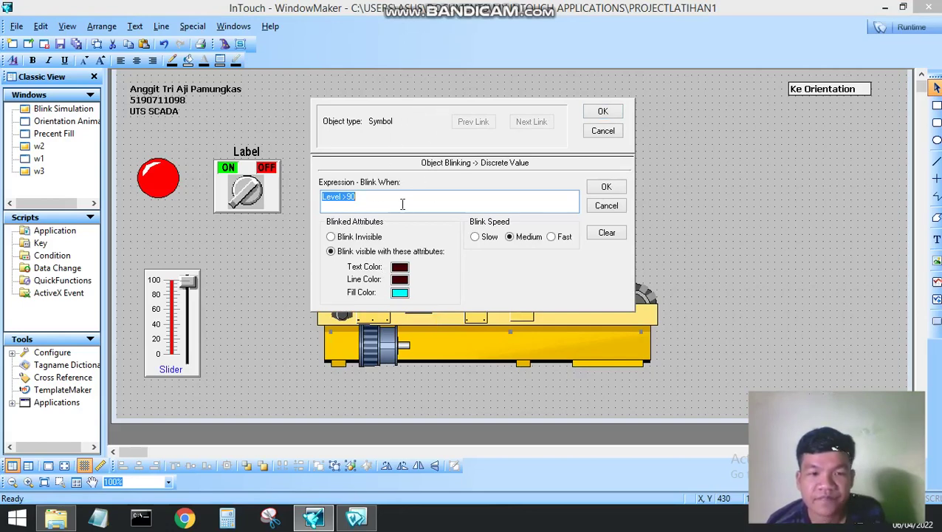
{"action": "key", "text": "Delete"}
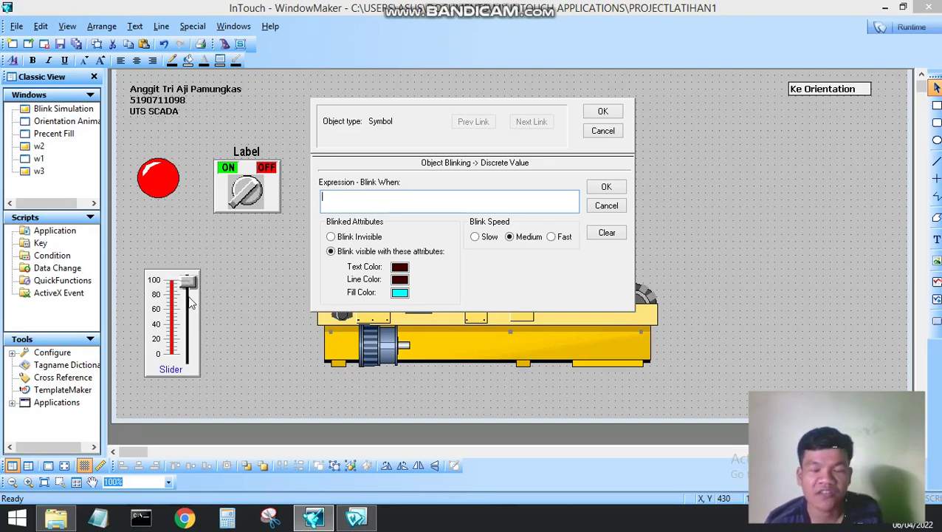
{"action": "double_click", "coordinate": [343, 199]}
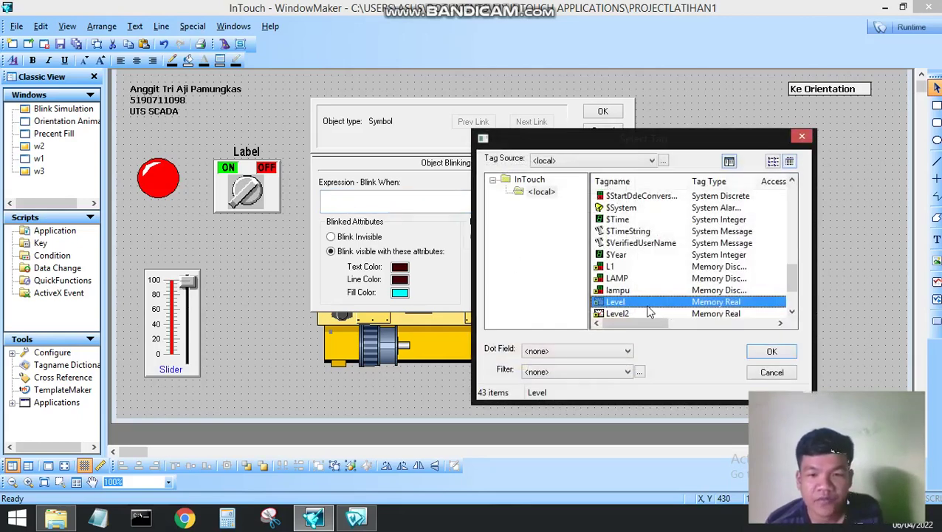
{"action": "left_click", "coordinate": [768, 354]}
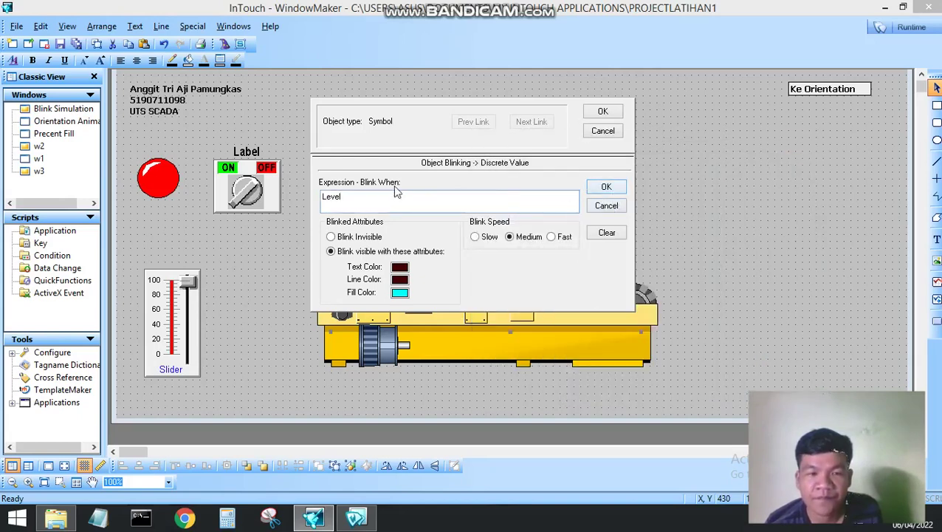
{"action": "left_click_drag", "start_coordinate": [346, 198], "coordinate": [325, 197]}
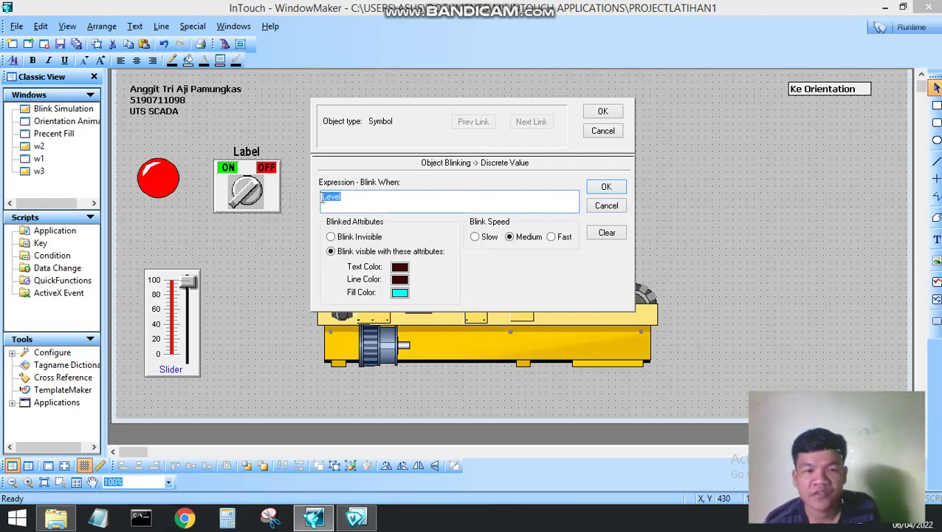
{"action": "key", "text": "Delete"}
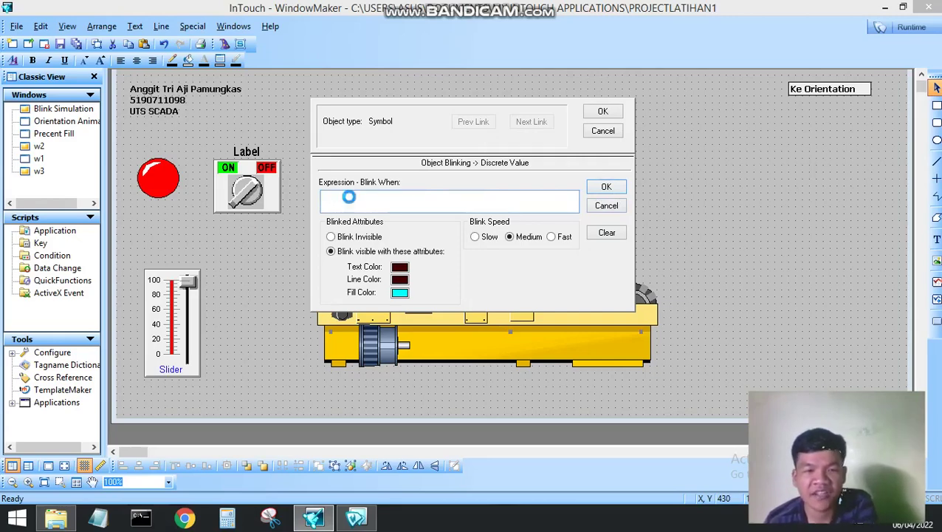
Set the Blink When expression of the sensor above the crate to the tag Level2 and accept its animation links.
{"action": "double_click", "coordinate": [351, 198]}
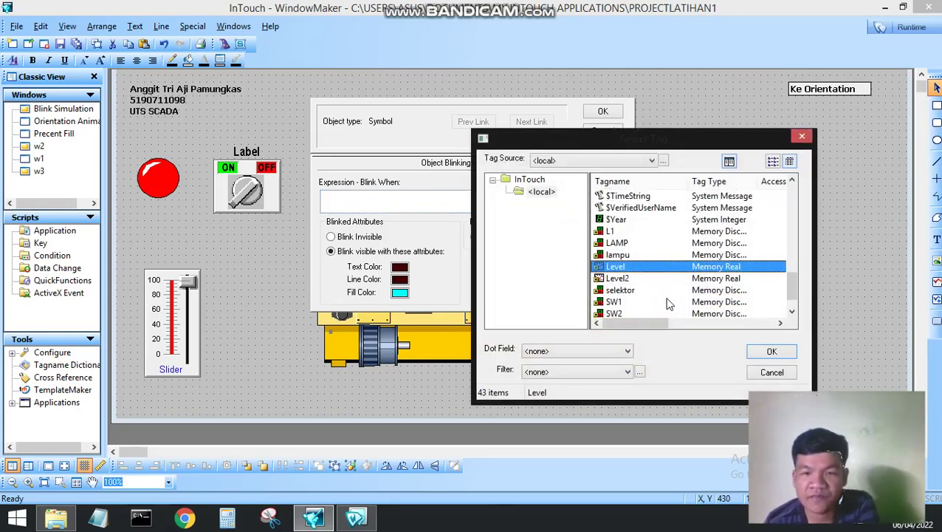
{"action": "scroll", "coordinate": [646, 288], "scroll_direction": "down", "scroll_amount": 1}
{"action": "left_click", "coordinate": [623, 257]}
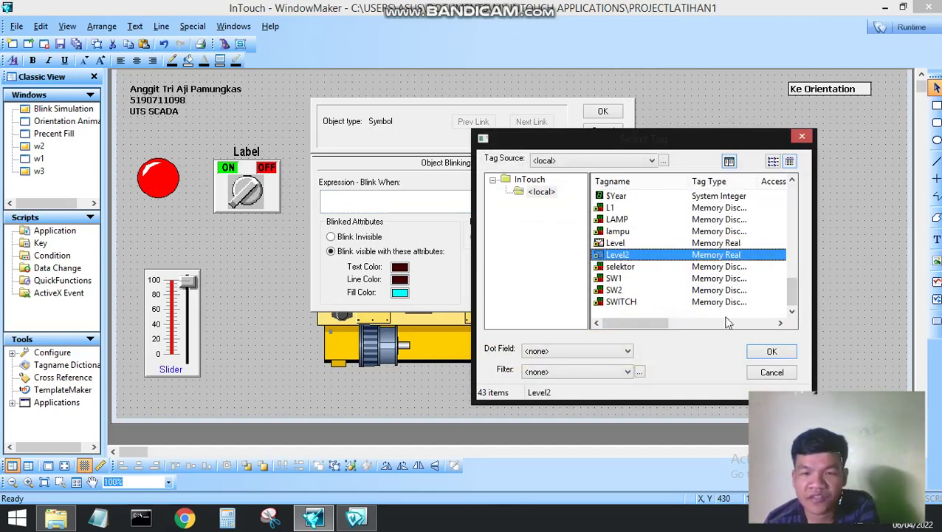
{"action": "left_click", "coordinate": [764, 355]}
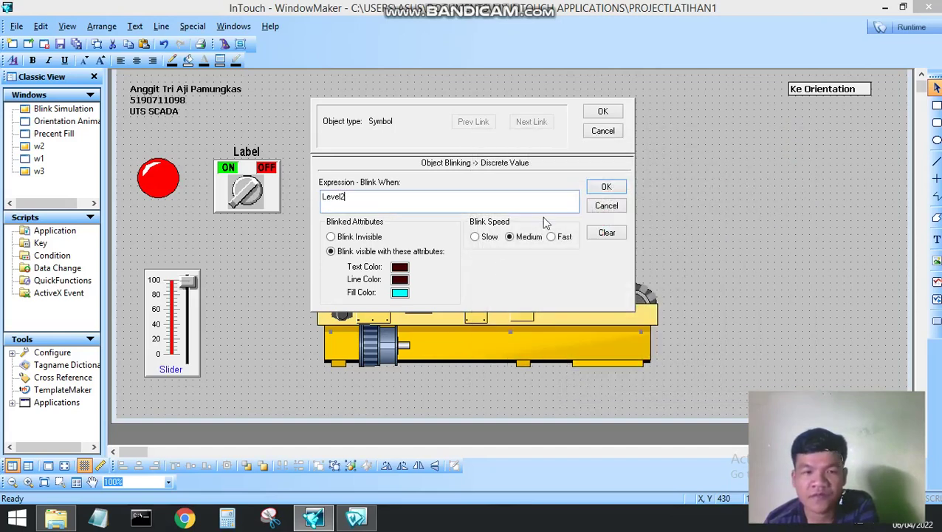
{"action": "left_click", "coordinate": [616, 193]}
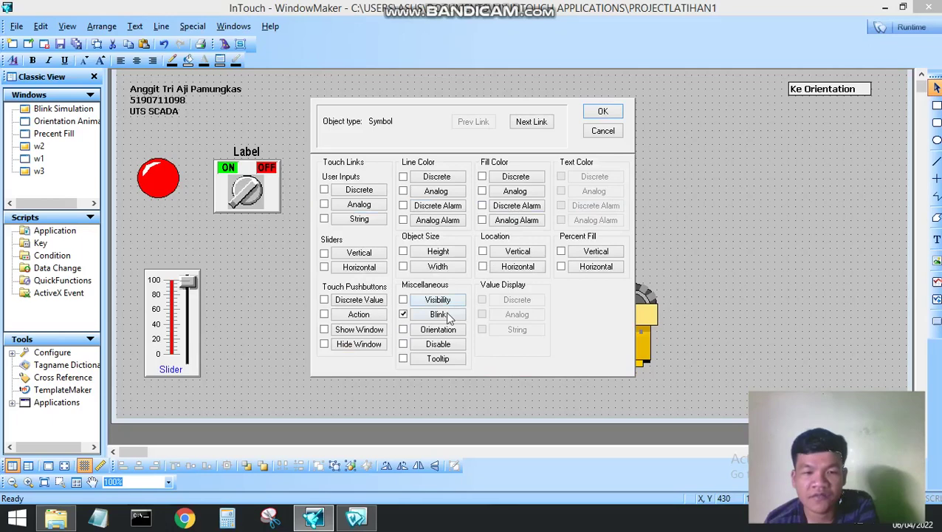
{"action": "left_click", "coordinate": [446, 313]}
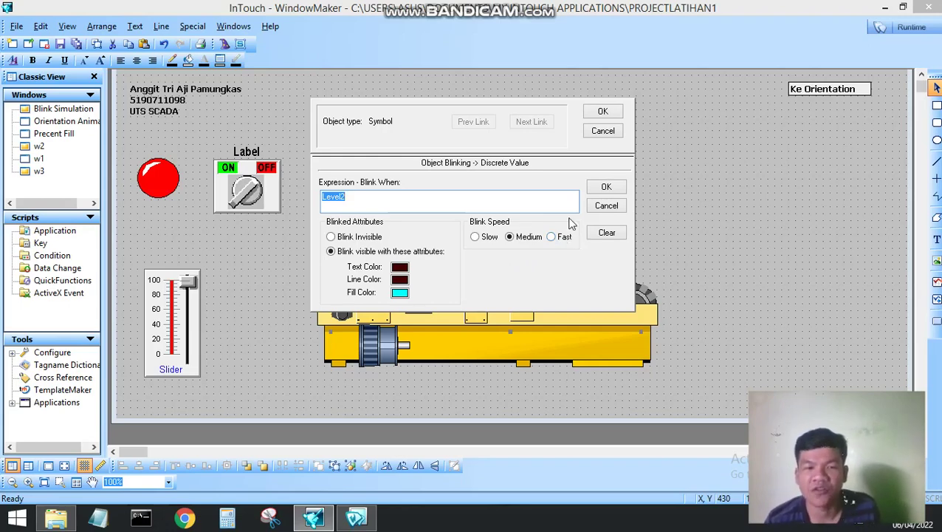
{"action": "left_click", "coordinate": [603, 115]}
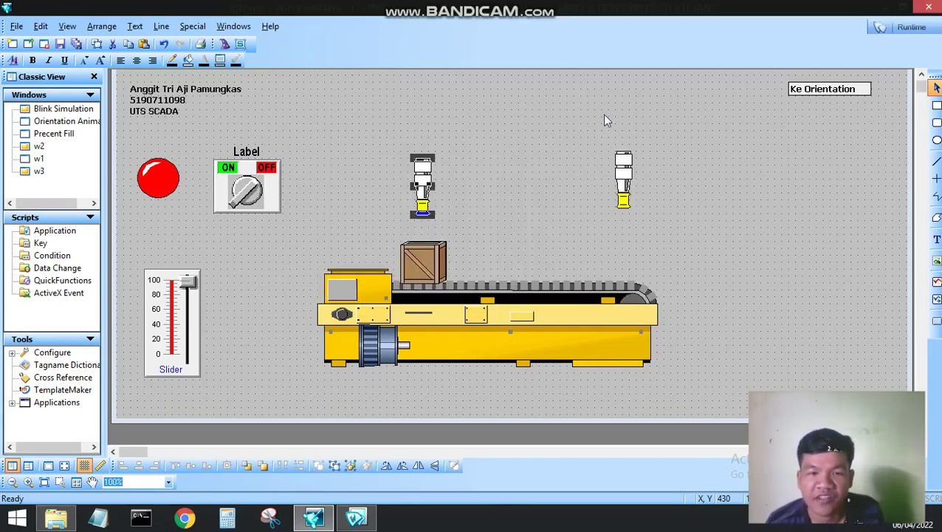
Erase the sensor above the far end of the belt and put a duplicate of the sensor above the crate there.
{"action": "left_click", "coordinate": [625, 172]}
{"action": "right_click", "coordinate": [624, 168]}
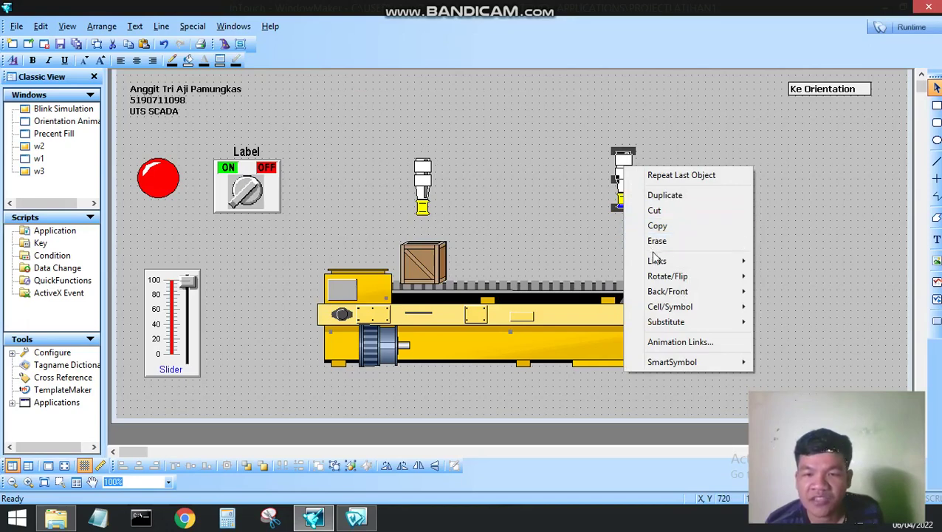
{"action": "left_click", "coordinate": [656, 241]}
{"action": "left_click", "coordinate": [421, 181]}
{"action": "right_click", "coordinate": [418, 170]}
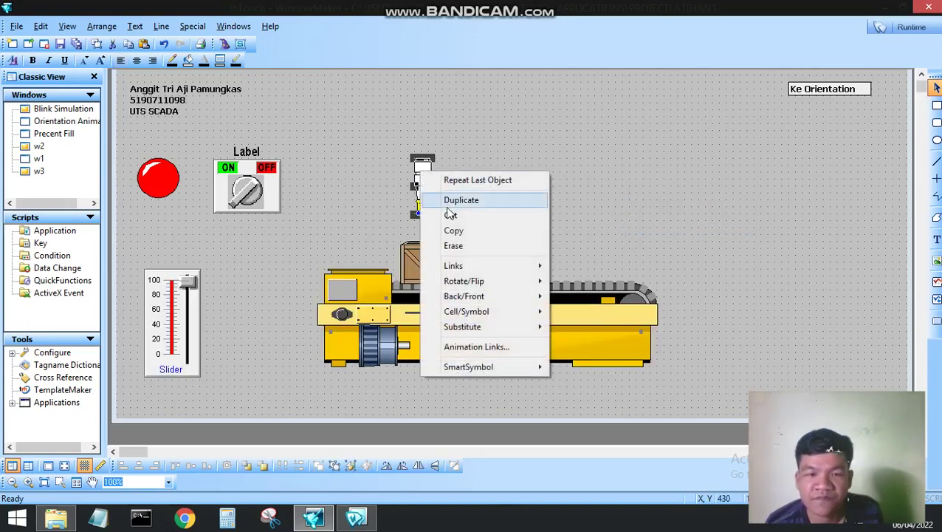
{"action": "left_click", "coordinate": [448, 210]}
{"action": "left_click_drag", "start_coordinate": [445, 196], "coordinate": [631, 178]}
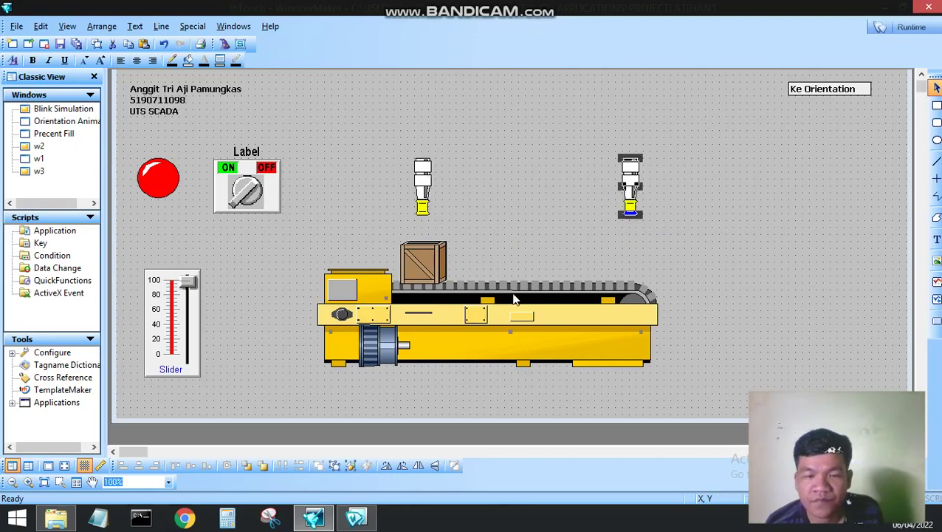
Break the cell of the wooden crate on the conveyor belt.
{"action": "double_click", "coordinate": [502, 304]}
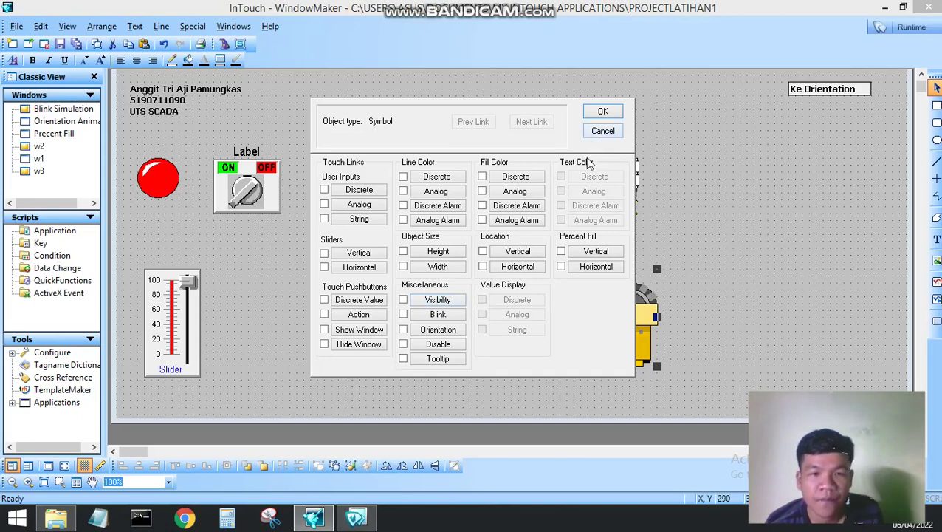
{"action": "left_click", "coordinate": [603, 132]}
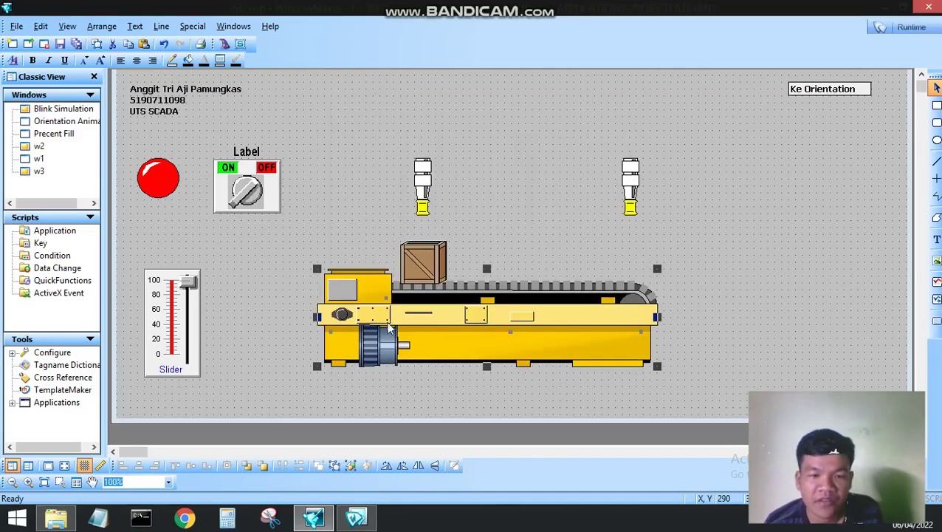
{"action": "double_click", "coordinate": [410, 260]}
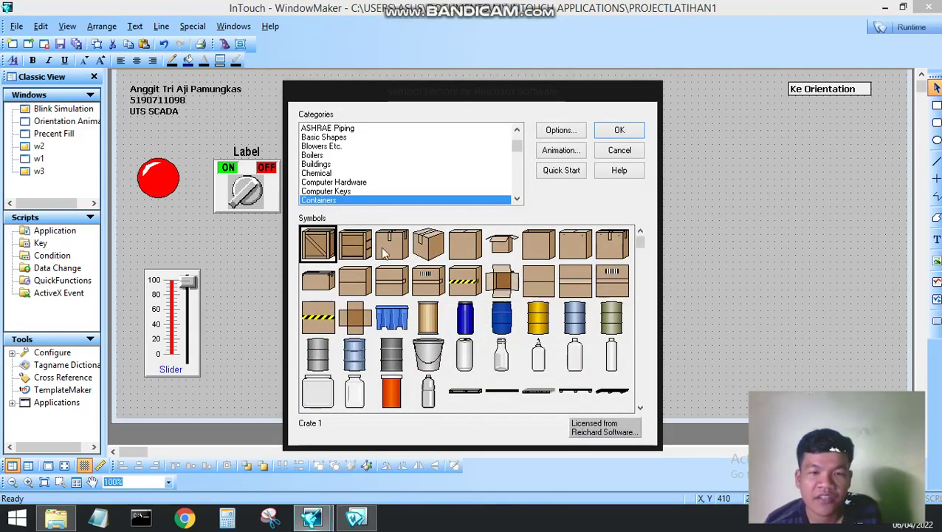
{"action": "left_click", "coordinate": [617, 131]}
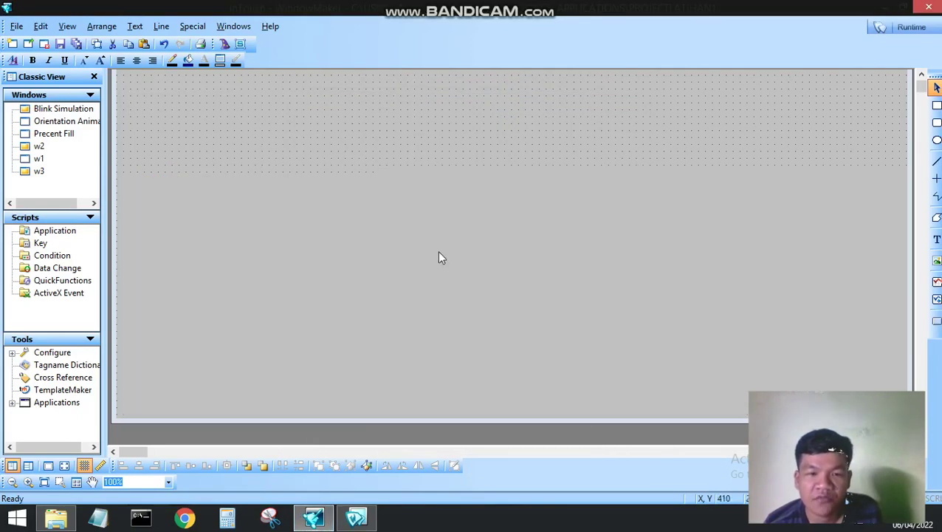
{"action": "right_click", "coordinate": [439, 251]}
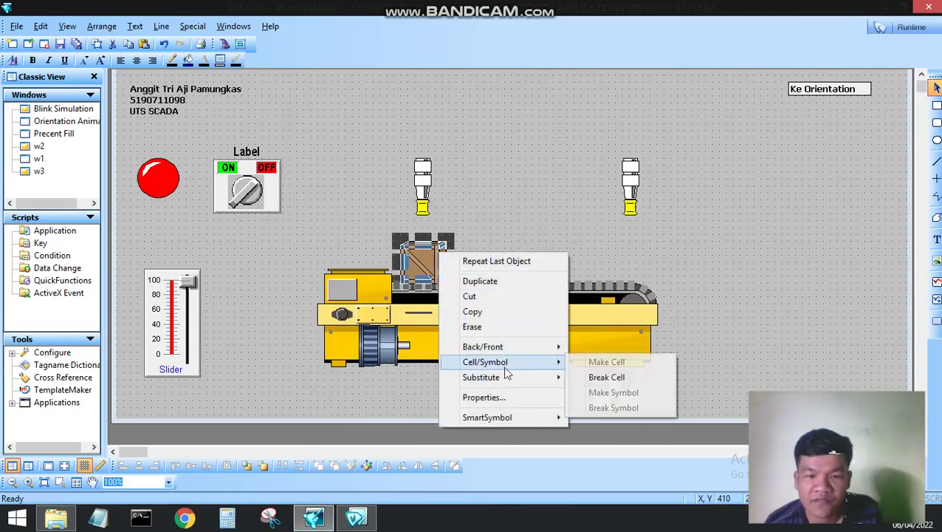
{"action": "left_click", "coordinate": [596, 377]}
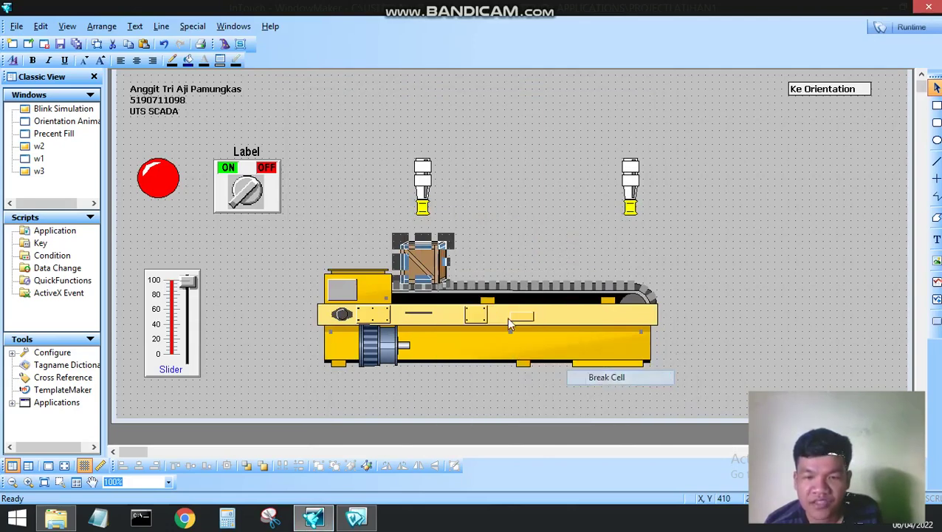
Open the crate's Horizontal Location link and set its expression to the tag Level2.
{"action": "double_click", "coordinate": [441, 270]}
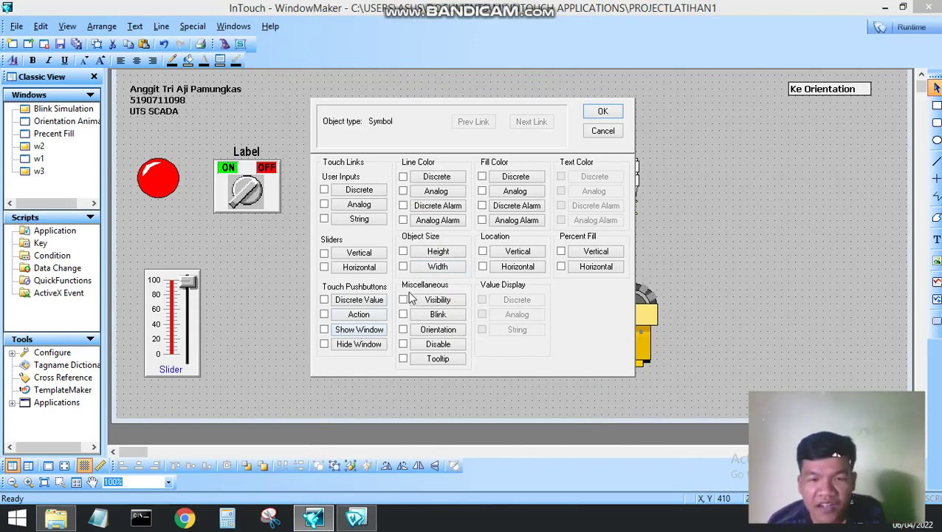
{"action": "left_click", "coordinate": [517, 267]}
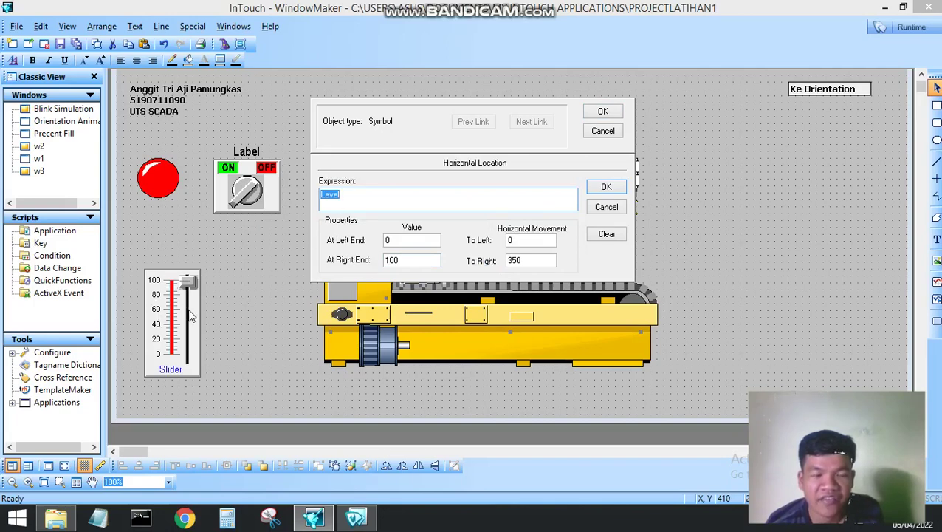
{"action": "double_click", "coordinate": [349, 197]}
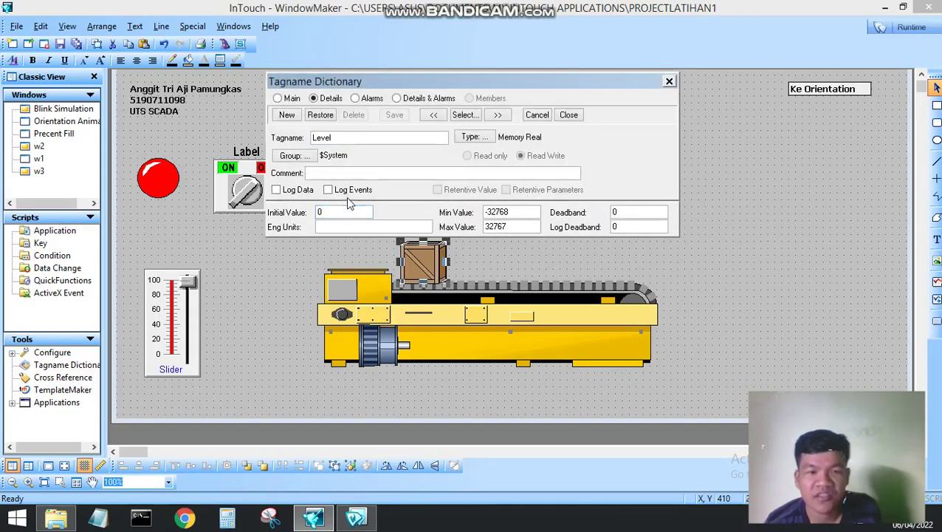
{"action": "left_click", "coordinate": [670, 81]}
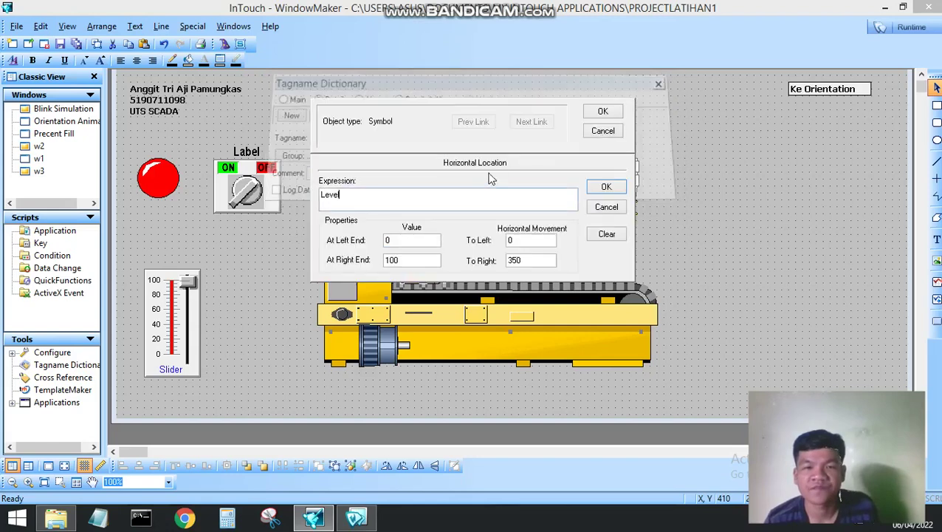
{"action": "double_click", "coordinate": [331, 206]}
{"action": "left_click", "coordinate": [628, 291]}
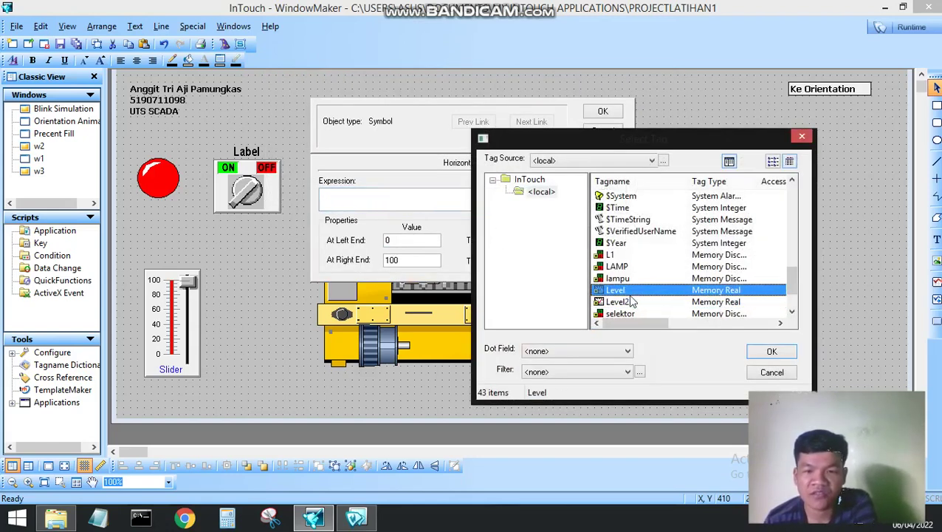
{"action": "left_click", "coordinate": [637, 302]}
{"action": "left_click", "coordinate": [765, 357]}
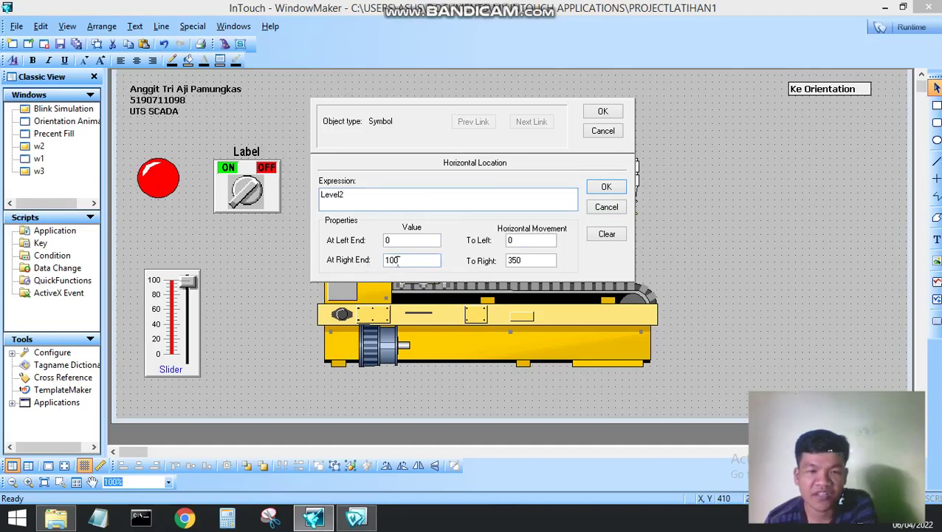
Try to set the At Right End value of the crate's Horizontal Location link to 0.
{"action": "left_click_drag", "start_coordinate": [397, 262], "coordinate": [378, 266]}
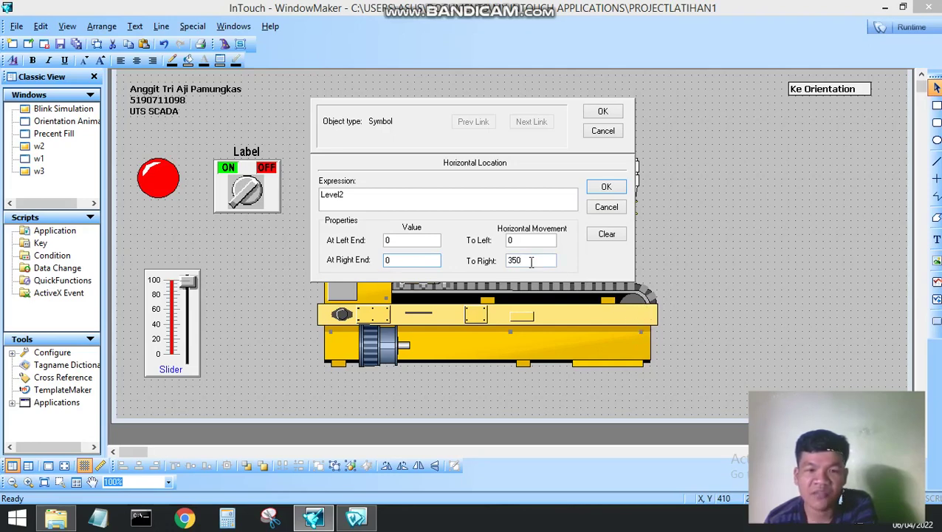
{"action": "left_click", "coordinate": [605, 187]}
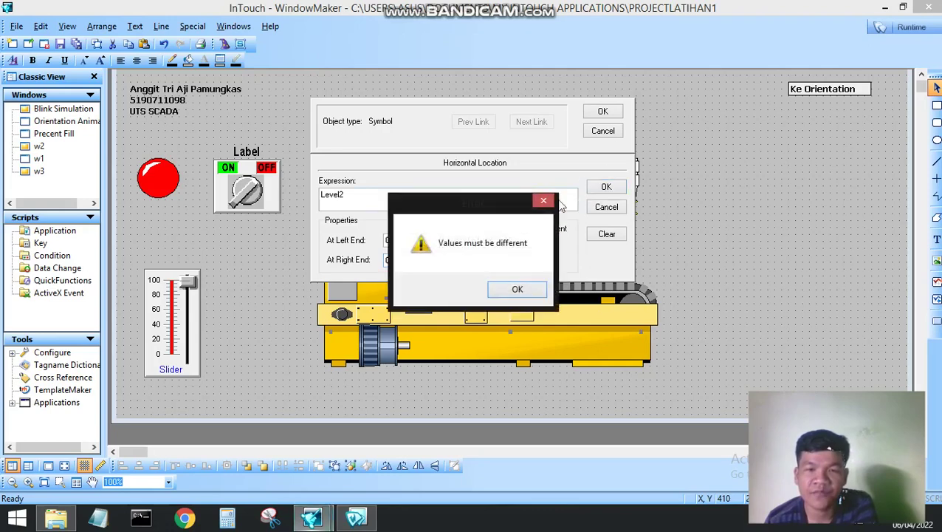
{"action": "left_click", "coordinate": [517, 288]}
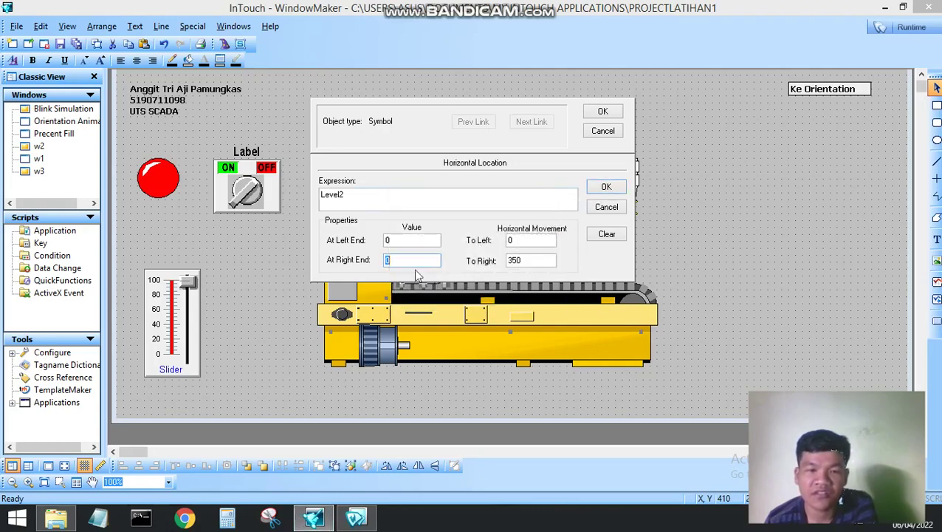
Set the At Right End value of the crate's Horizontal Location link to 100 and accept the animation links.
{"action": "key", "text": "BackSpace"}
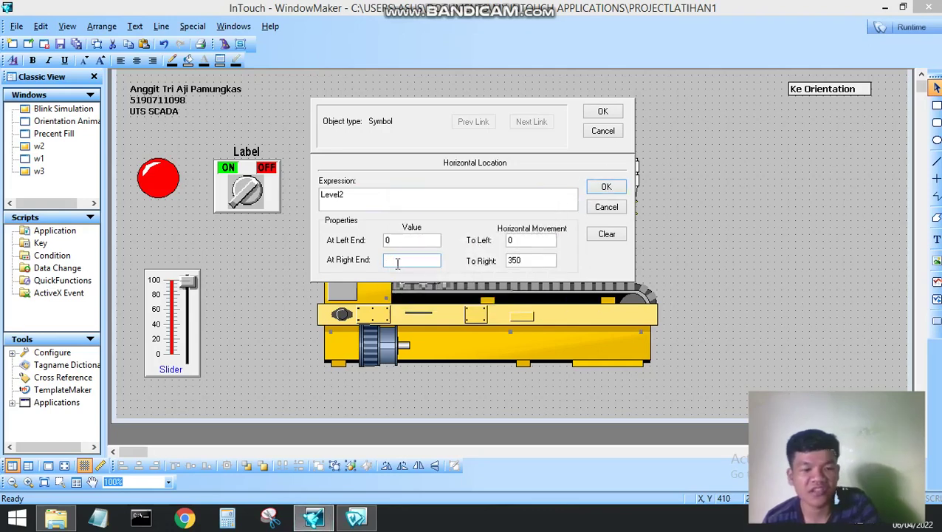
{"action": "type", "text": "100"}
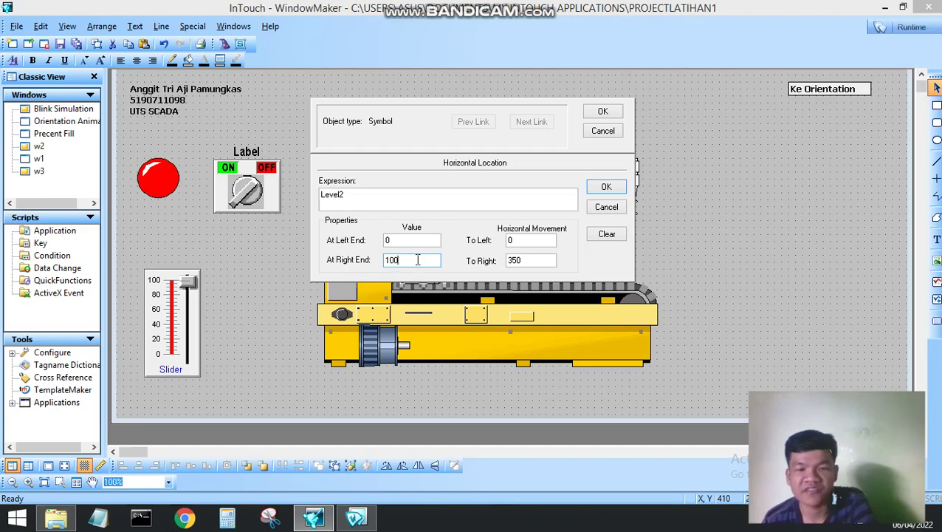
{"action": "left_click", "coordinate": [605, 189]}
{"action": "left_click", "coordinate": [606, 113]}
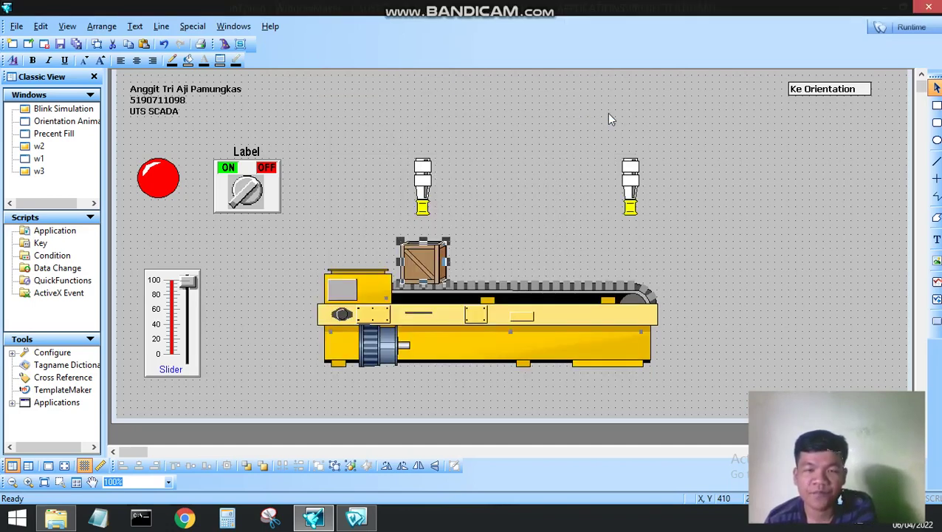
{"action": "left_click", "coordinate": [481, 257]}
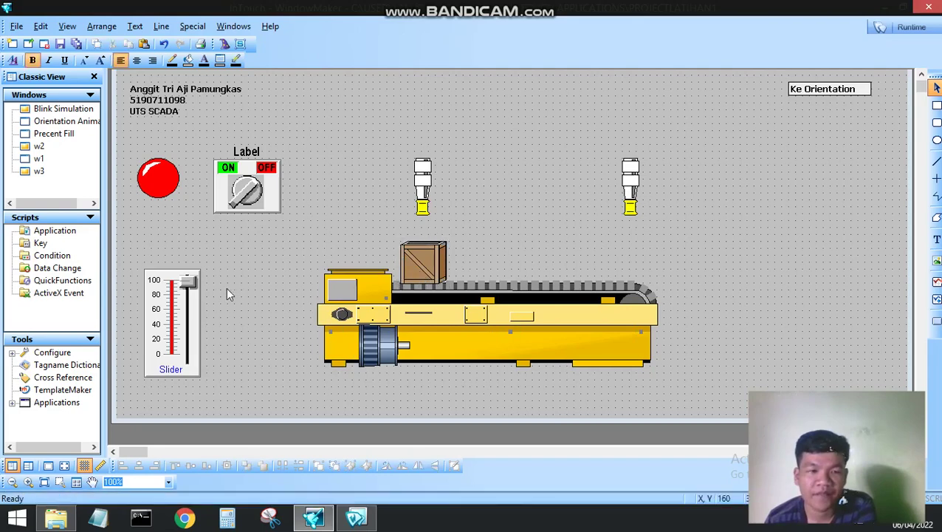
Run the Blink Simulation window, test the slider on the crate, and return to development mode.
{"action": "left_click", "coordinate": [886, 28]}
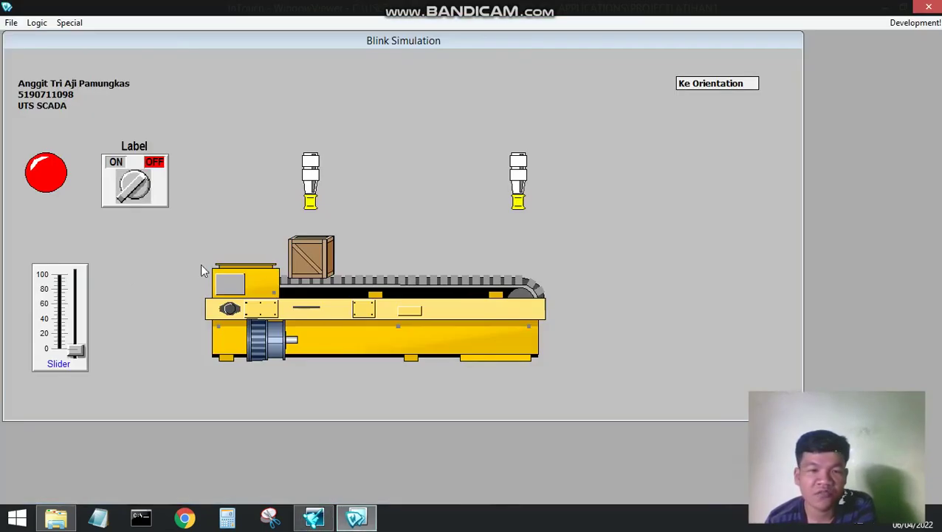
{"action": "left_click_drag", "start_coordinate": [76, 345], "coordinate": [88, 291]}
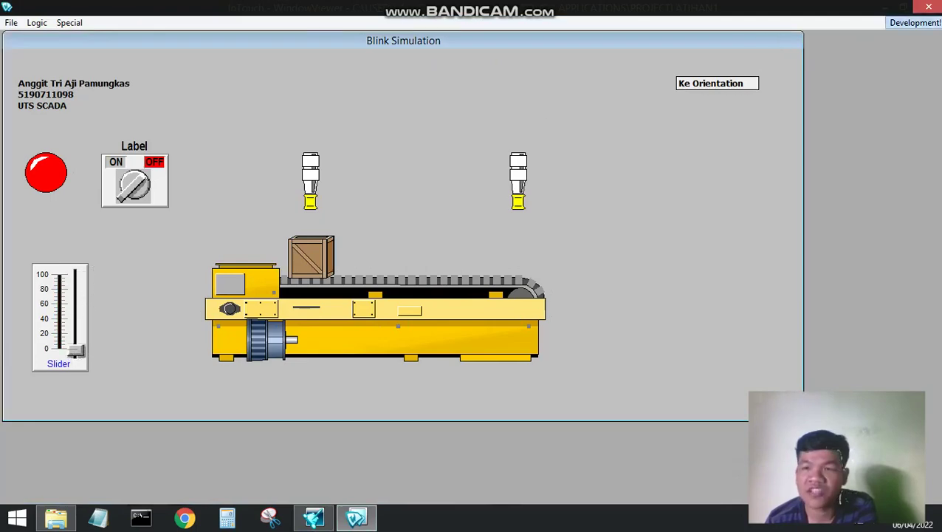
{"action": "left_click", "coordinate": [914, 22]}
Assign the tag Level2 to the slider and switch the Blink Simulation window to runtime.
{"action": "double_click", "coordinate": [171, 325]}
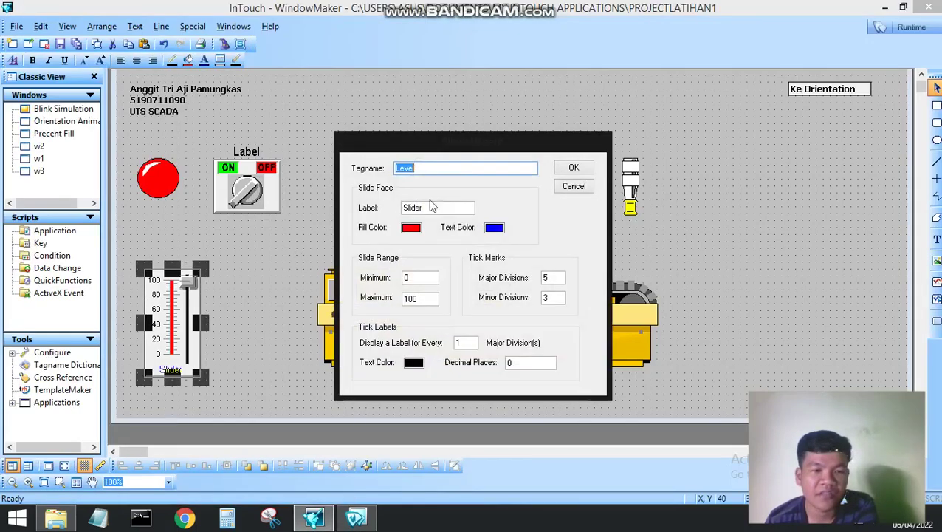
{"action": "left_click", "coordinate": [432, 168]}
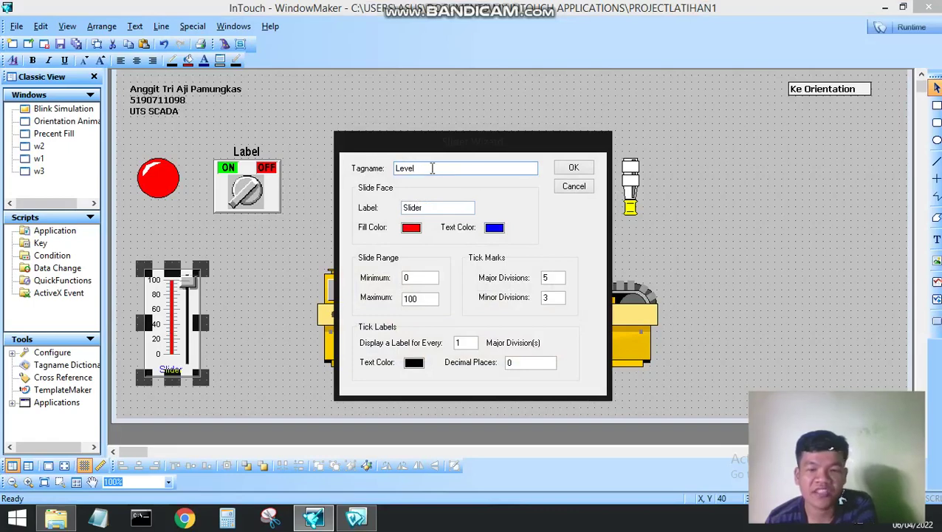
{"action": "double_click", "coordinate": [432, 167]}
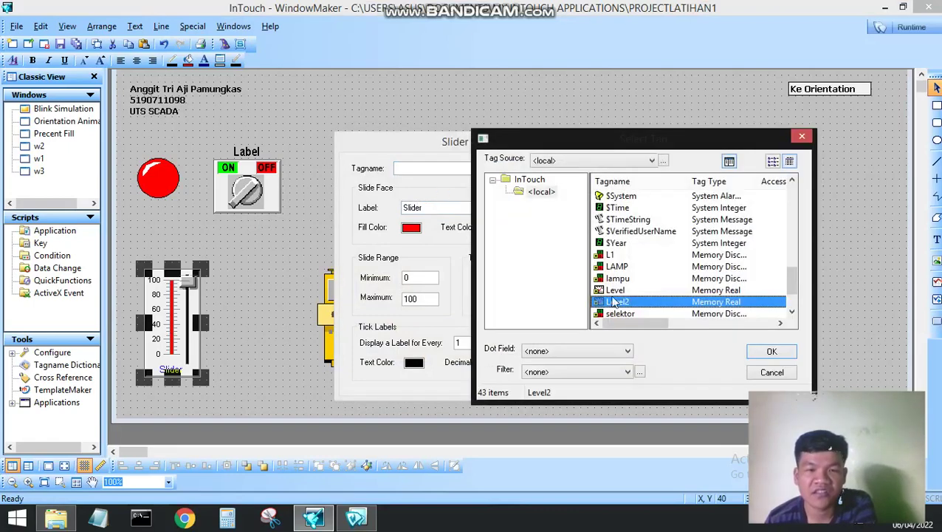
{"action": "left_click", "coordinate": [769, 350]}
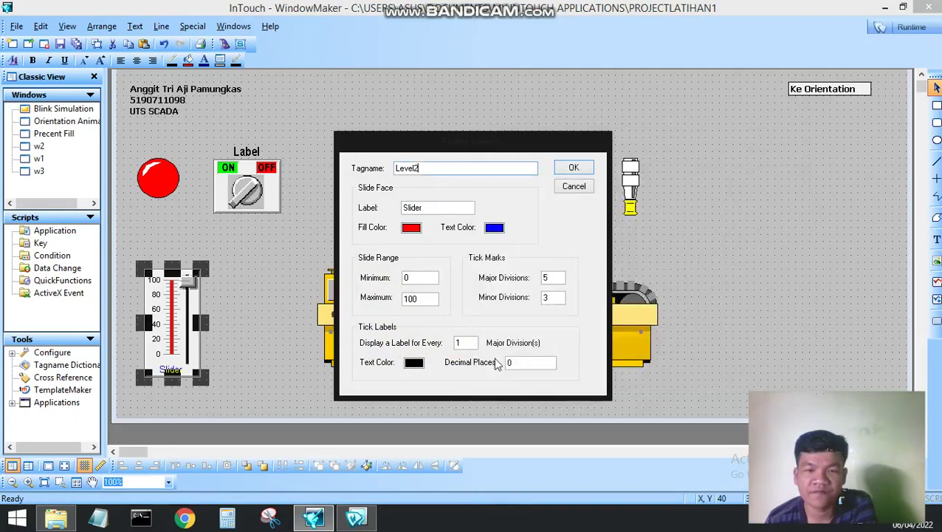
{"action": "left_click", "coordinate": [582, 168]}
{"action": "left_click", "coordinate": [884, 29]}
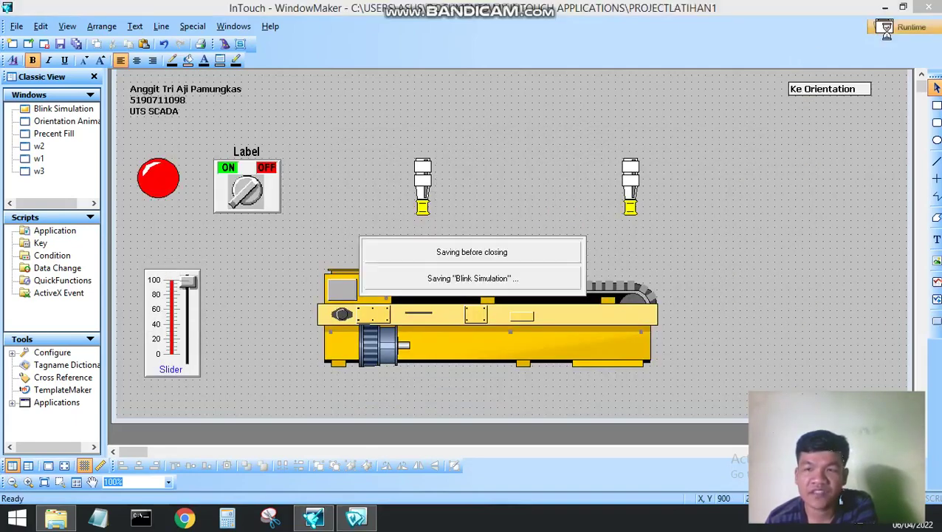
Test the slider across its full range in runtime to check the crate's travel, and return to development mode.
{"action": "left_click_drag", "start_coordinate": [78, 344], "coordinate": [109, 275]}
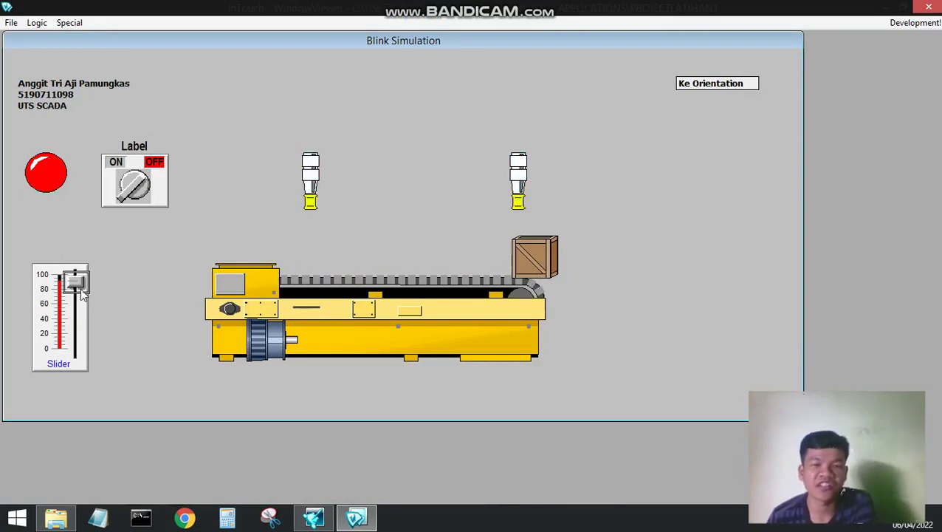
{"action": "mouse_move", "coordinate": [81, 284]}
{"action": "left_mouse_down"}
{"action": "mouse_move", "coordinate": [74, 348]}
{"action": "mouse_move", "coordinate": [76, 270]}
{"action": "left_mouse_up"}
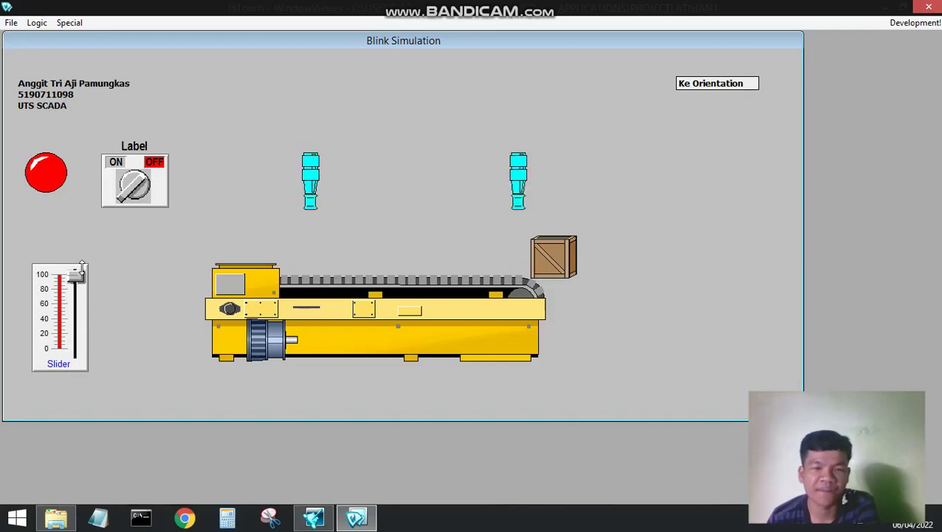
{"action": "left_click_drag", "start_coordinate": [76, 273], "coordinate": [72, 347]}
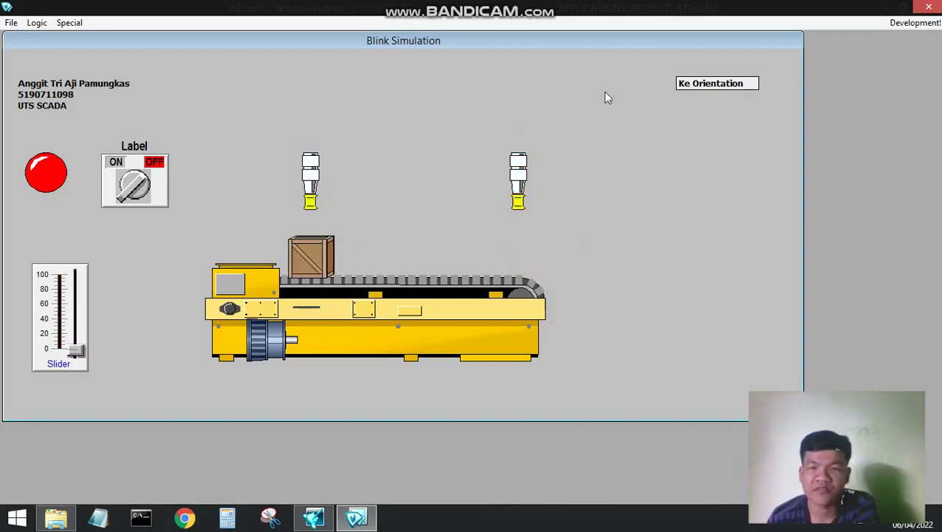
{"action": "left_click", "coordinate": [914, 22]}
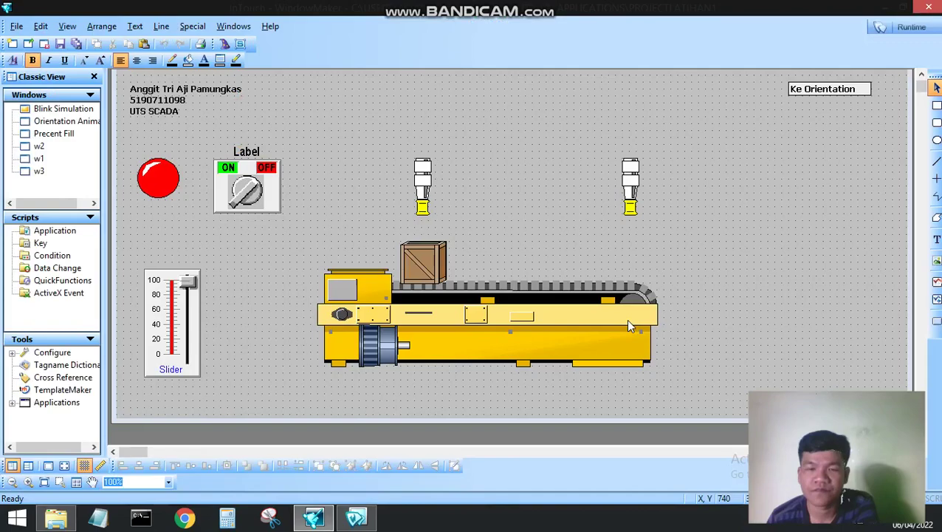
Stretch the conveyor's right end outward, check it in runtime with the slider at 100, and return to development mode.
{"action": "left_click", "coordinate": [629, 325]}
{"action": "left_click", "coordinate": [669, 319]}
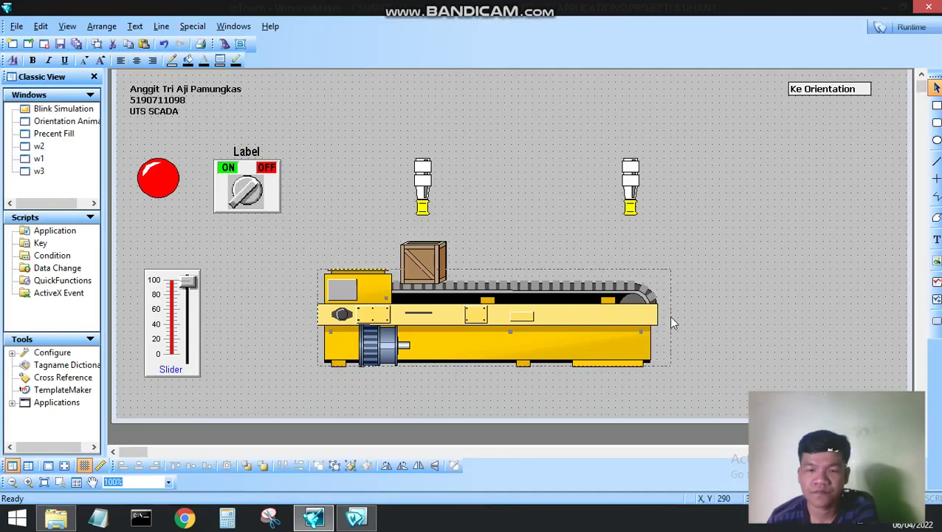
{"action": "left_click_drag", "start_coordinate": [674, 322], "coordinate": [677, 318]}
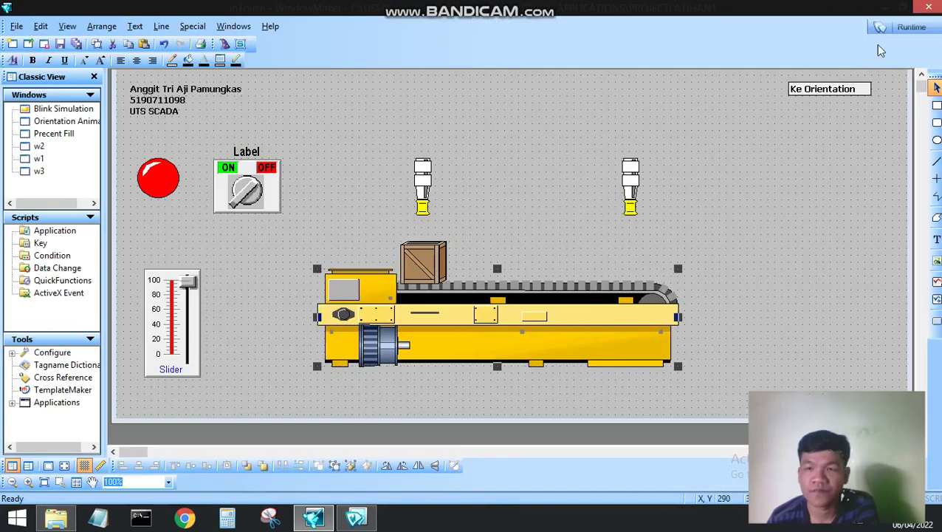
{"action": "left_click", "coordinate": [911, 26]}
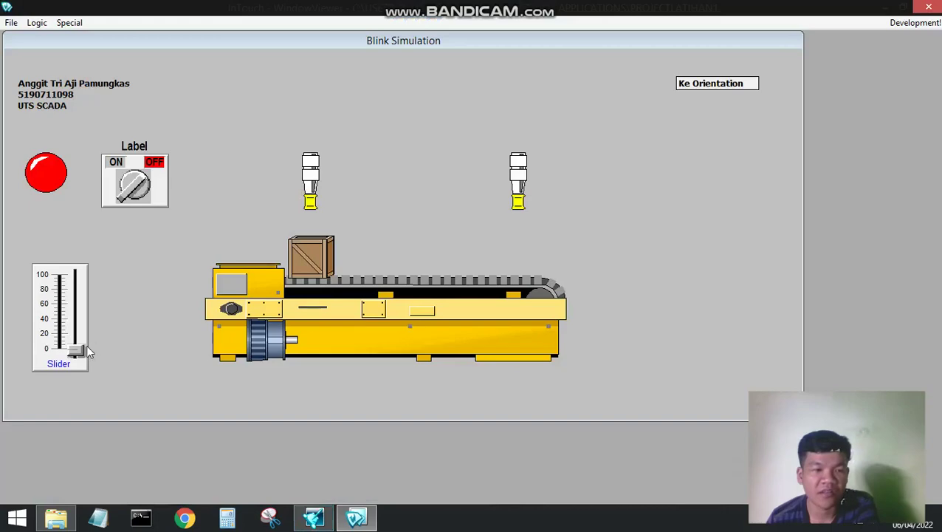
{"action": "left_click_drag", "start_coordinate": [87, 352], "coordinate": [101, 264]}
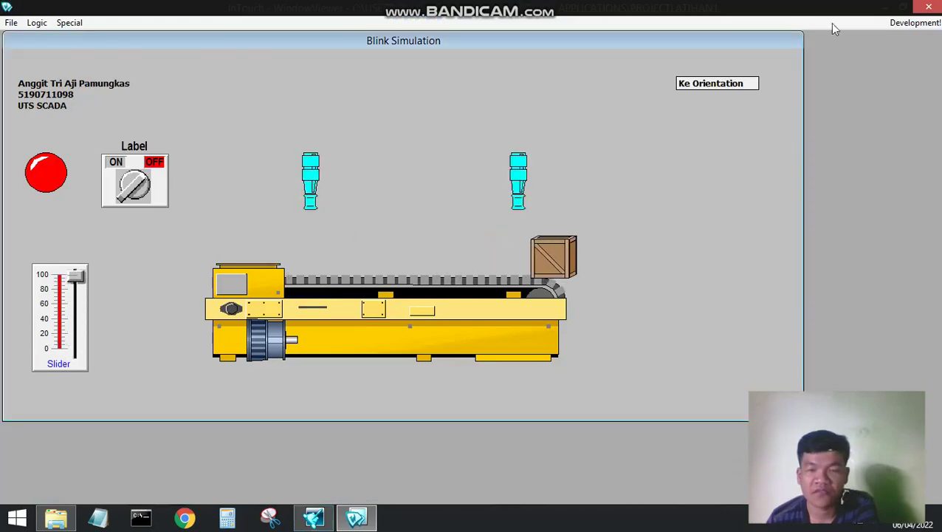
{"action": "left_click", "coordinate": [897, 27]}
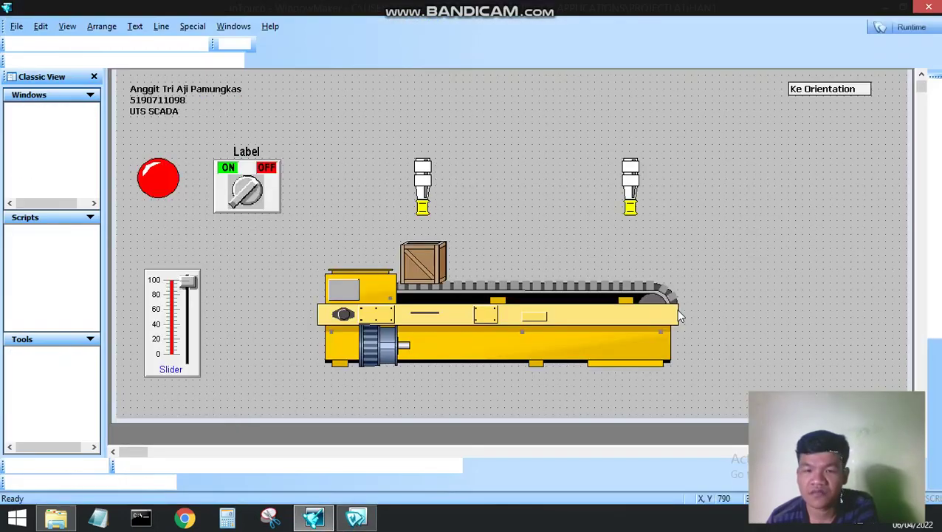
Lengthen the conveyor slightly further to the right and recheck the crate's end position in runtime before returning to development mode.
{"action": "left_click_drag", "start_coordinate": [681, 316], "coordinate": [694, 318]}
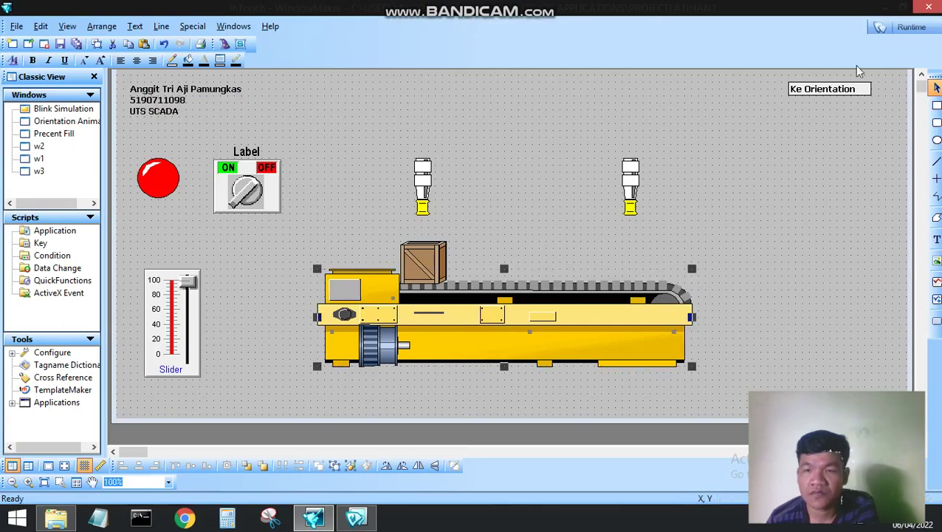
{"action": "left_click", "coordinate": [910, 27]}
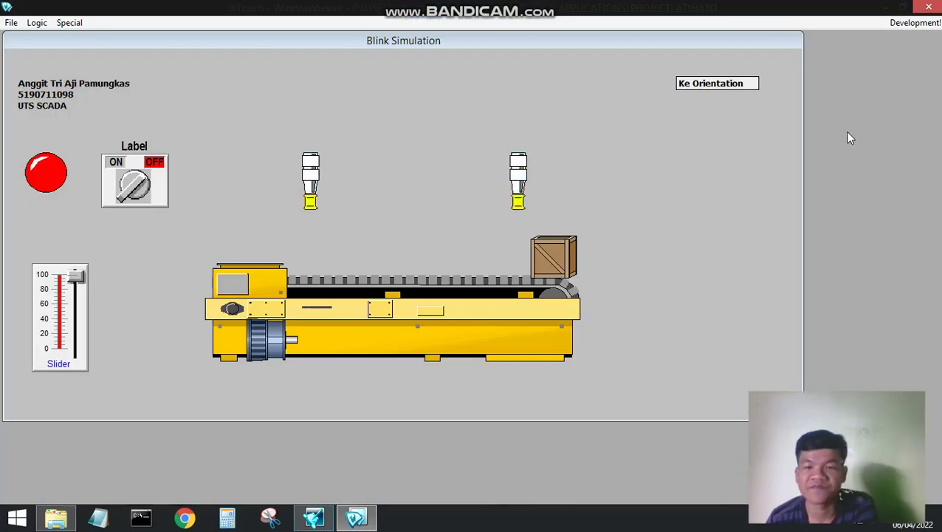
{"action": "left_click", "coordinate": [914, 22]}
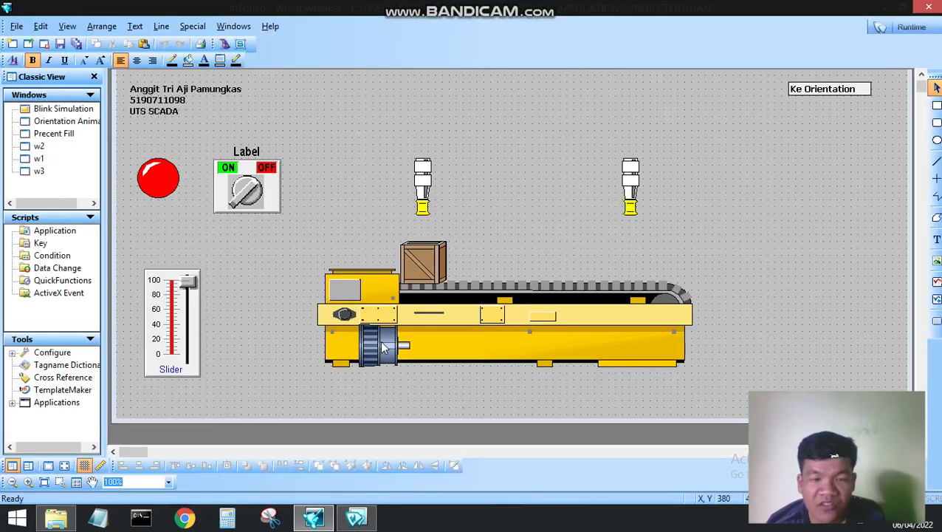
Add a Blink link to the conveyor motor with the expression Level2 >1 and accept its animation links.
{"action": "double_click", "coordinate": [383, 348]}
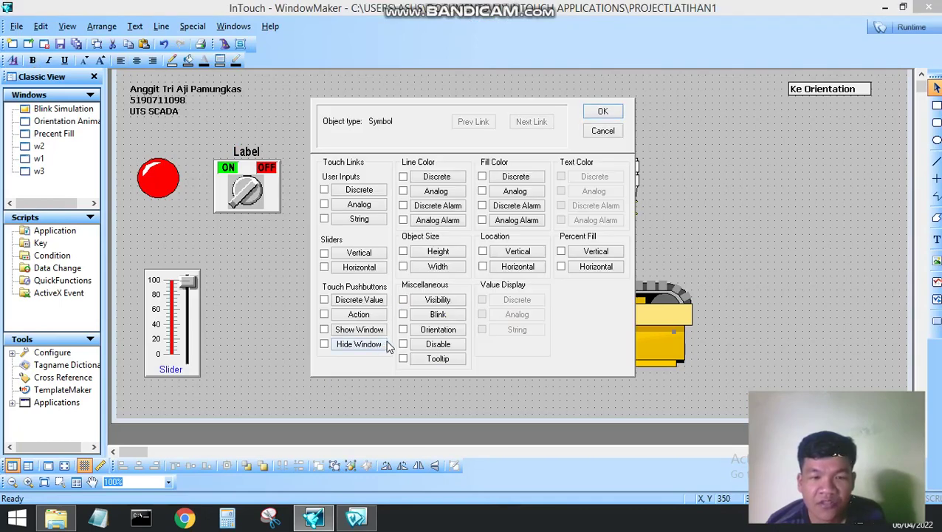
{"action": "left_click", "coordinate": [440, 314]}
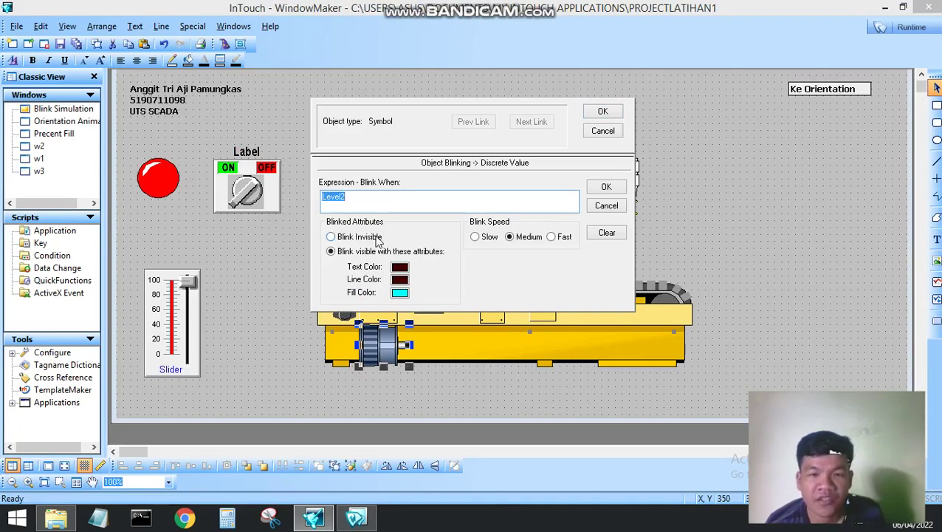
{"action": "left_click", "coordinate": [357, 205]}
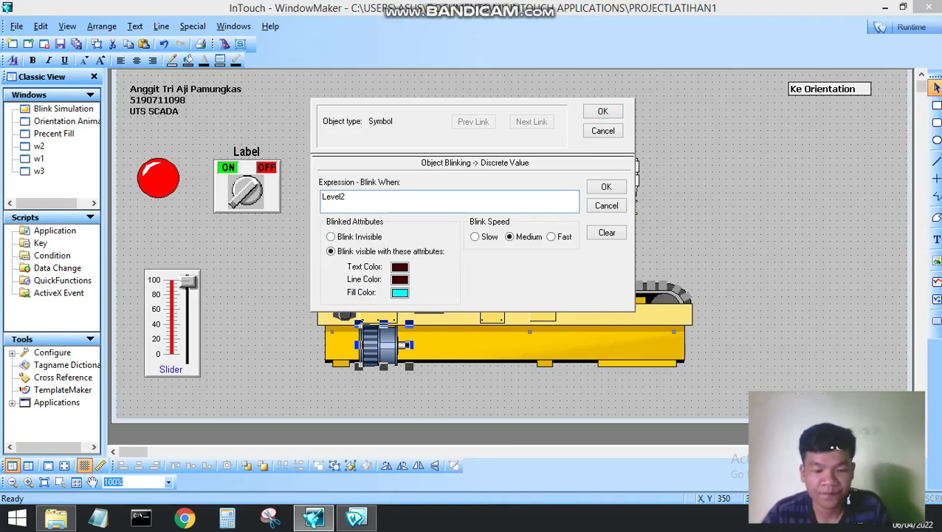
{"action": "type", "text": ">"}
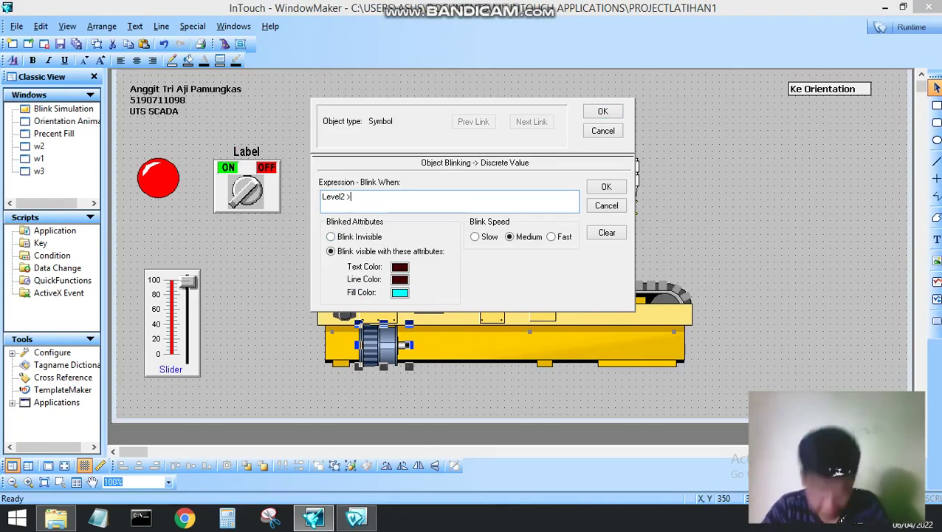
{"action": "type", "text": "1"}
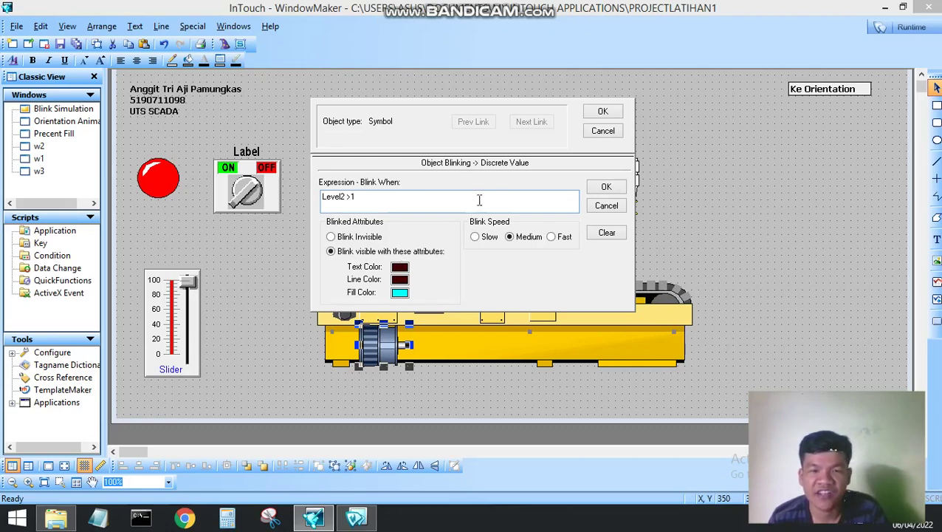
{"action": "left_click", "coordinate": [605, 187]}
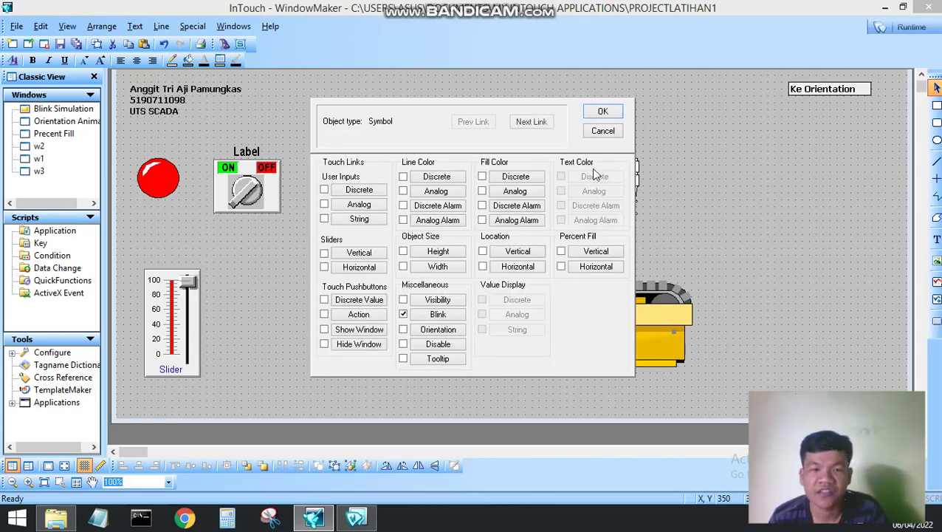
{"action": "left_click", "coordinate": [601, 113]}
Change the right-hand sensor's Blink expression to Level2 >90 and accept its animation links.
{"action": "double_click", "coordinate": [631, 185]}
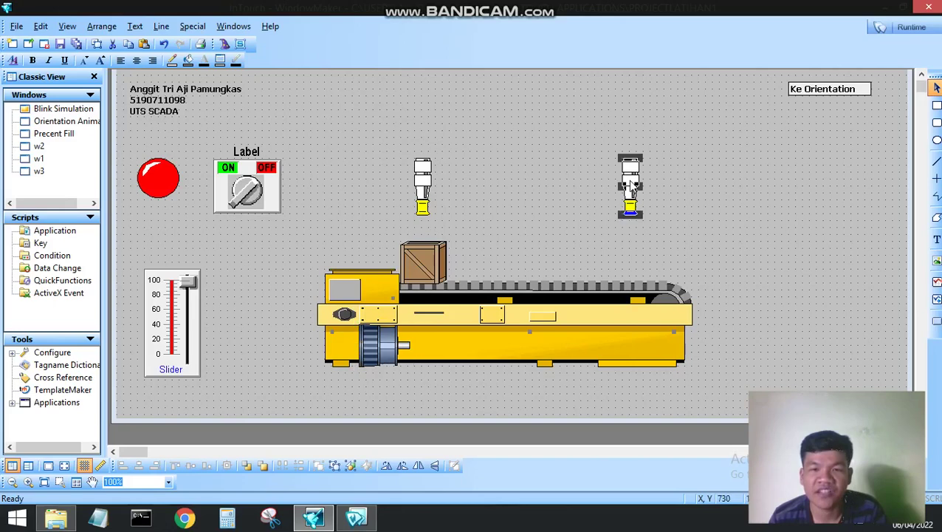
{"action": "left_click", "coordinate": [438, 316]}
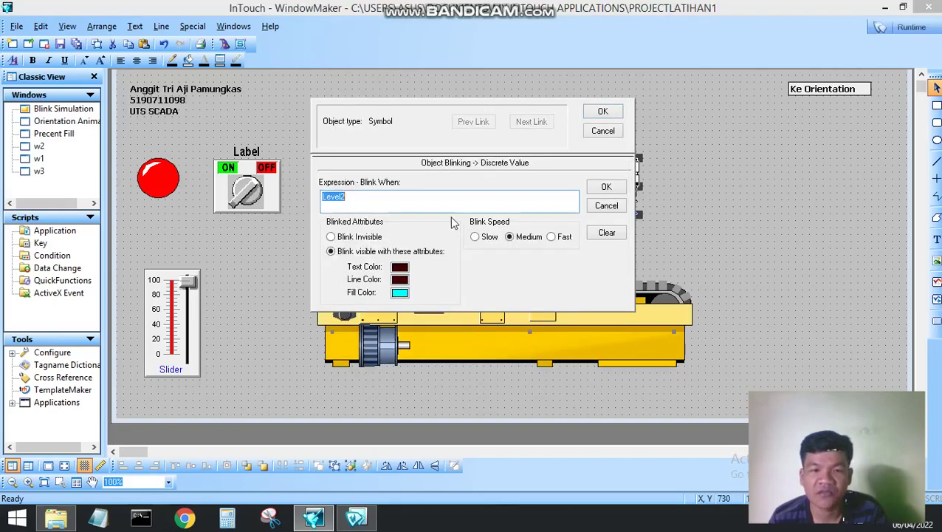
{"action": "left_click", "coordinate": [381, 201]}
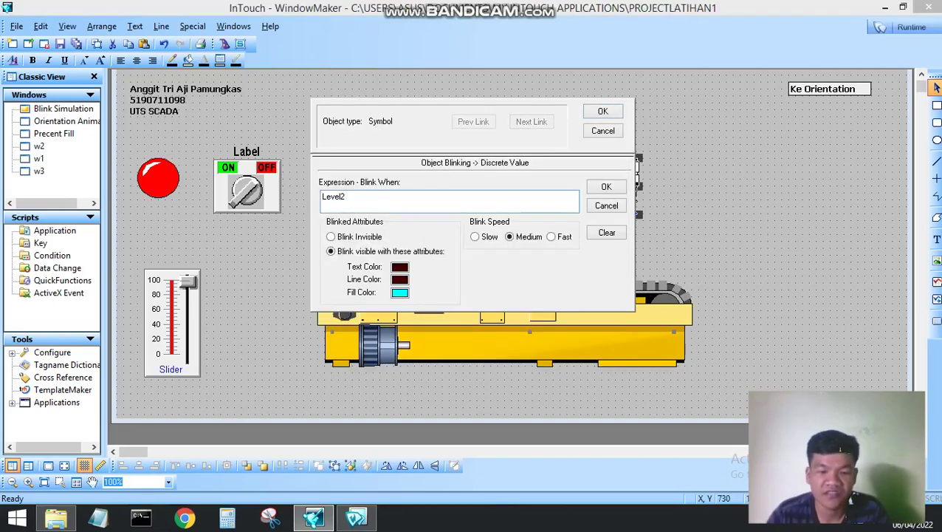
{"action": "type", "text": ">90"}
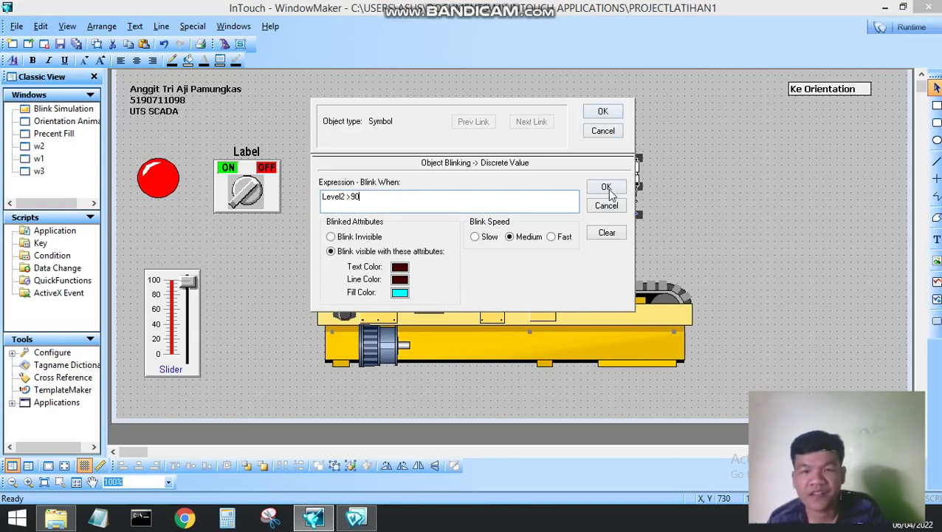
{"action": "left_click", "coordinate": [607, 188]}
{"action": "left_click", "coordinate": [603, 112]}
{"action": "left_click", "coordinate": [208, 285]}
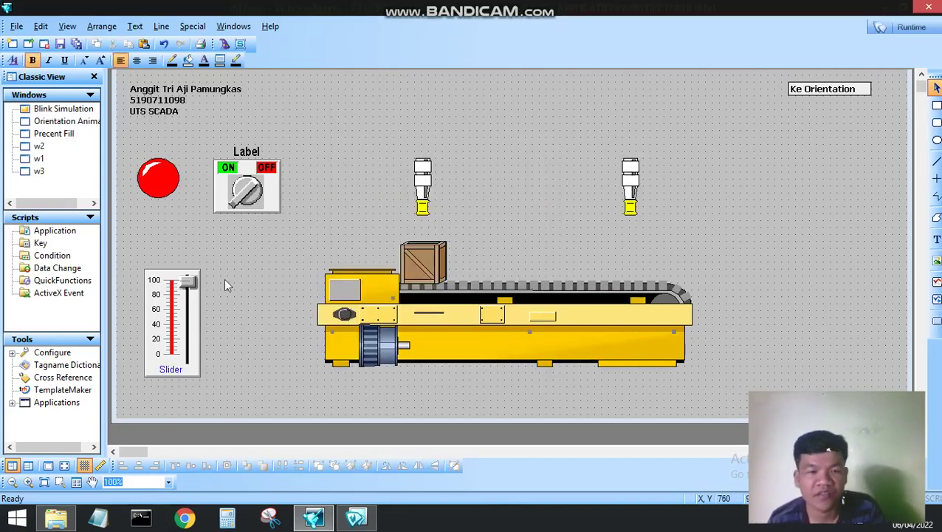
Run the Blink Simulation window, test sensor and motor blinking with the slider at both ends, and return to development mode.
{"action": "left_click", "coordinate": [876, 22]}
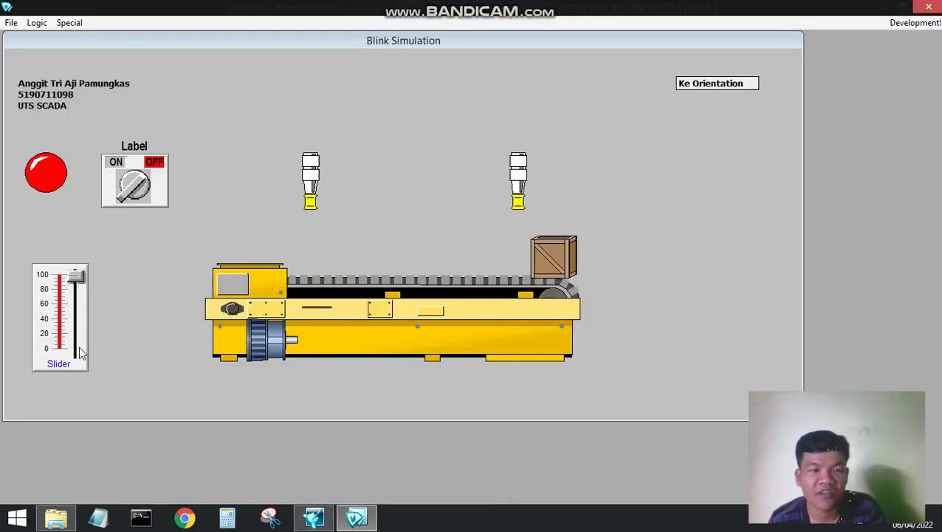
{"action": "left_click_drag", "start_coordinate": [76, 276], "coordinate": [69, 343]}
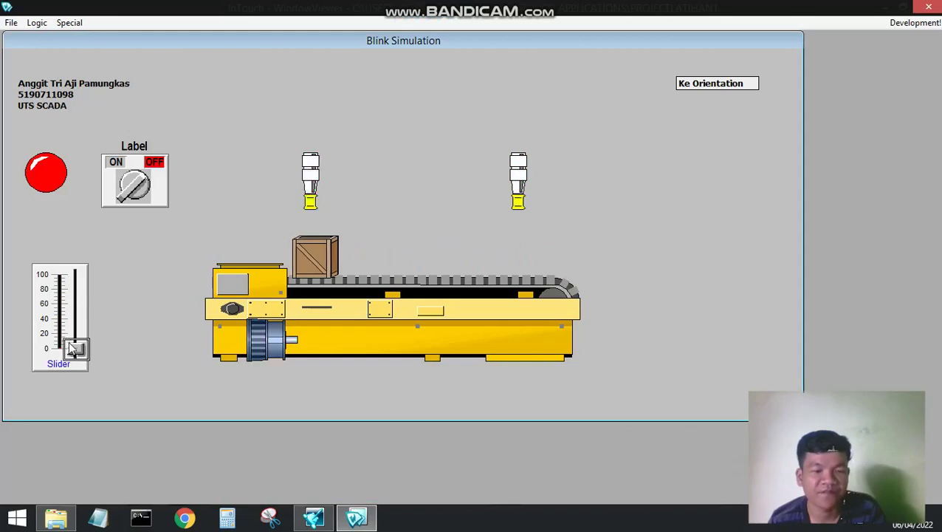
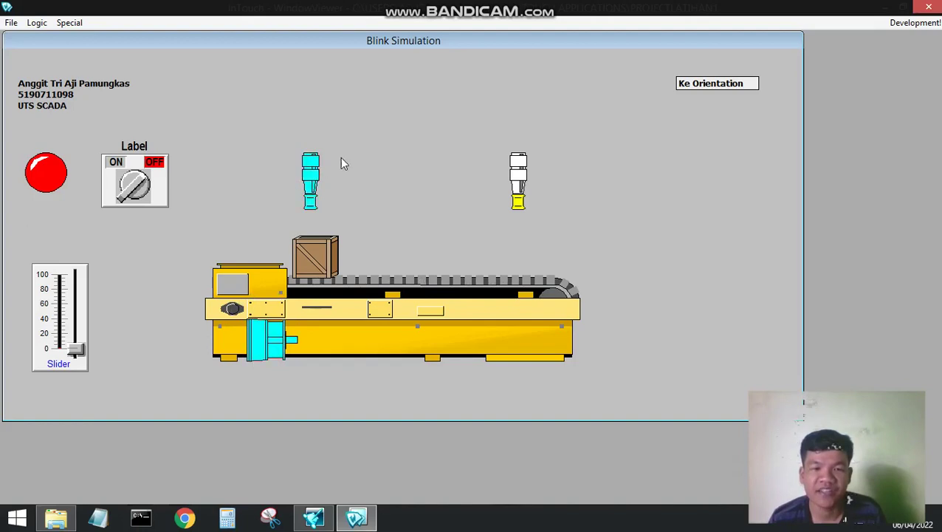
{"action": "left_click_drag", "start_coordinate": [71, 341], "coordinate": [101, 272]}
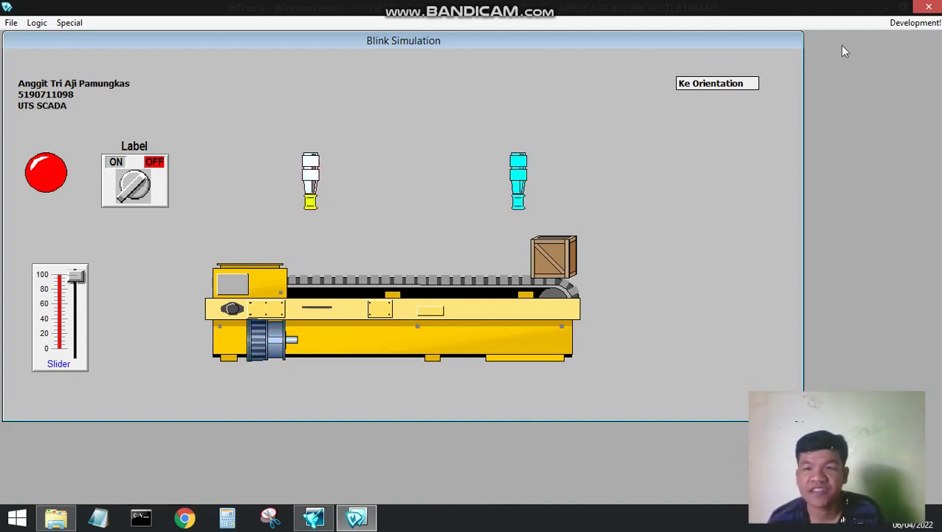
{"action": "left_click", "coordinate": [916, 23]}
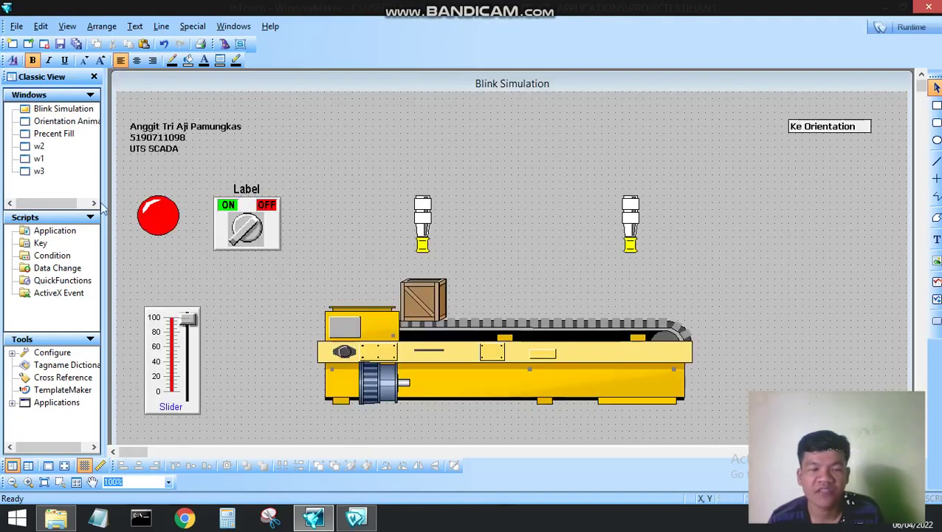
Open the Orientation Animation window and place a Vertical Slider wizard below the heading text.
{"action": "double_click", "coordinate": [74, 124]}
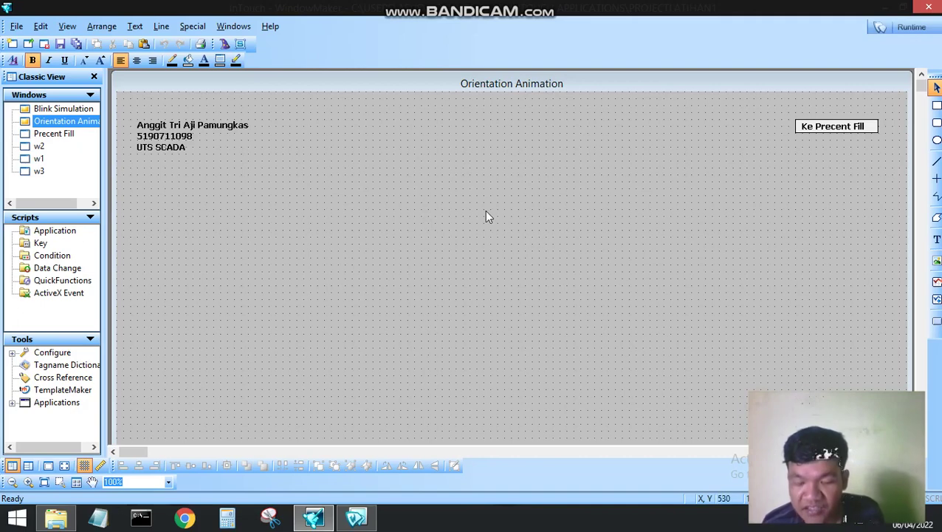
{"action": "left_click", "coordinate": [225, 44]}
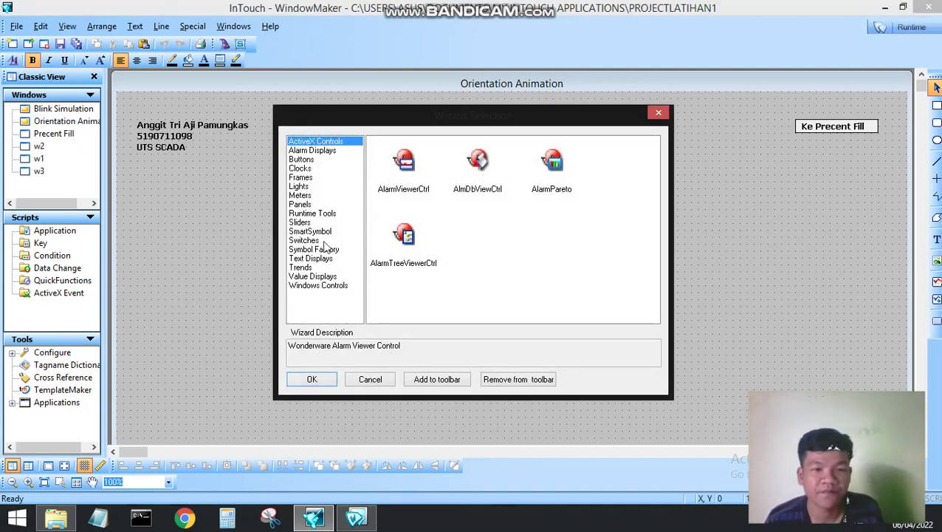
{"action": "left_click", "coordinate": [322, 221]}
{"action": "left_click", "coordinate": [410, 189]}
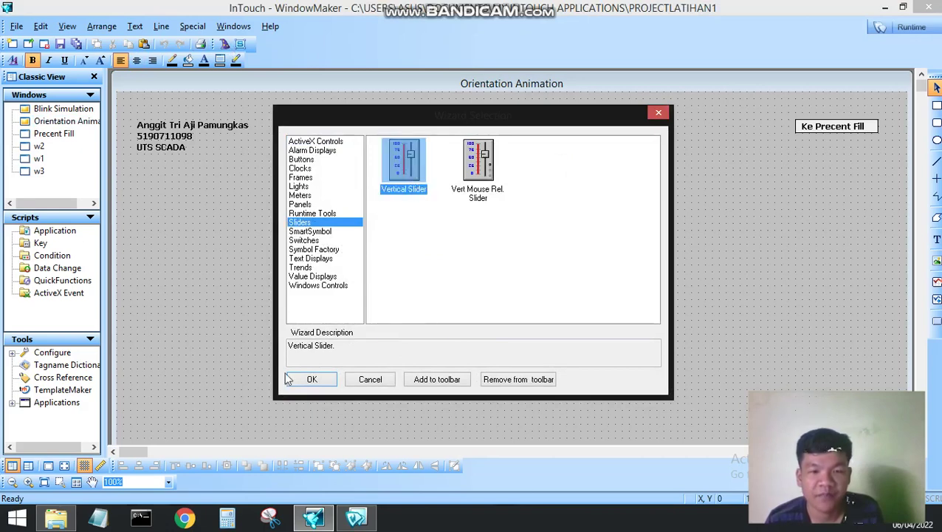
{"action": "left_click", "coordinate": [311, 379]}
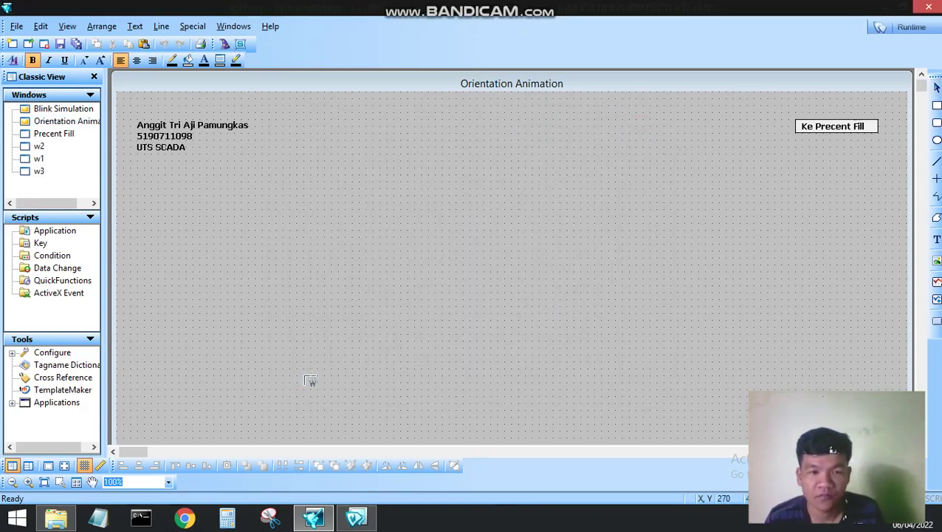
{"action": "left_click", "coordinate": [156, 195]}
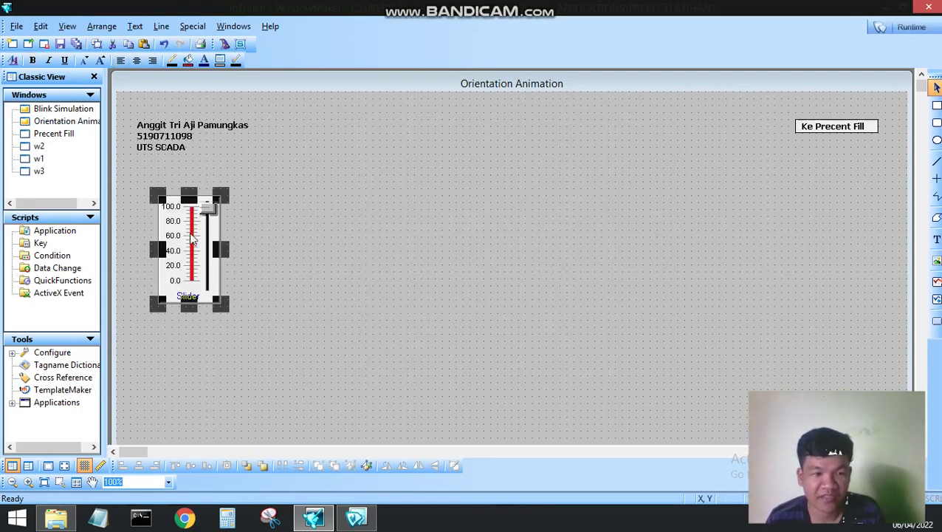
Configure the slider wizard with the tagname Level2 and 0 decimal places for its tick labels.
{"action": "double_click", "coordinate": [192, 244]}
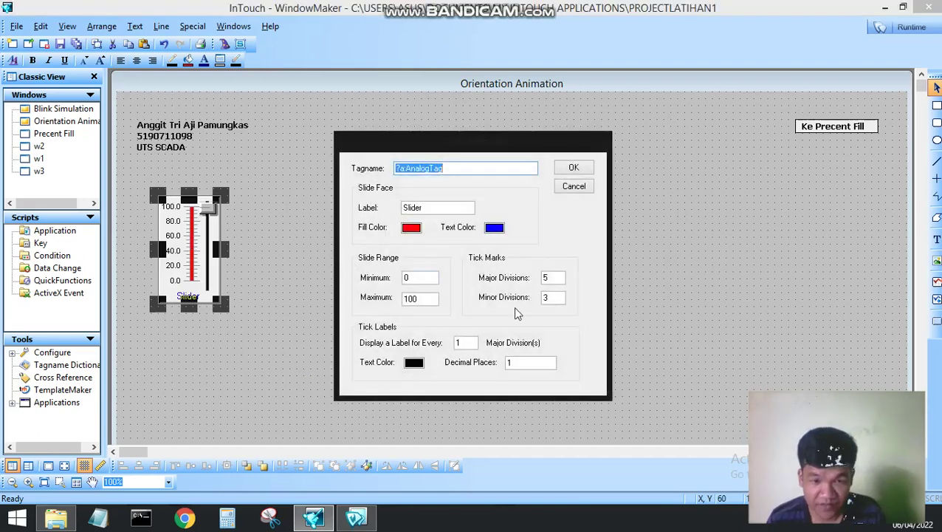
{"action": "left_click", "coordinate": [522, 360]}
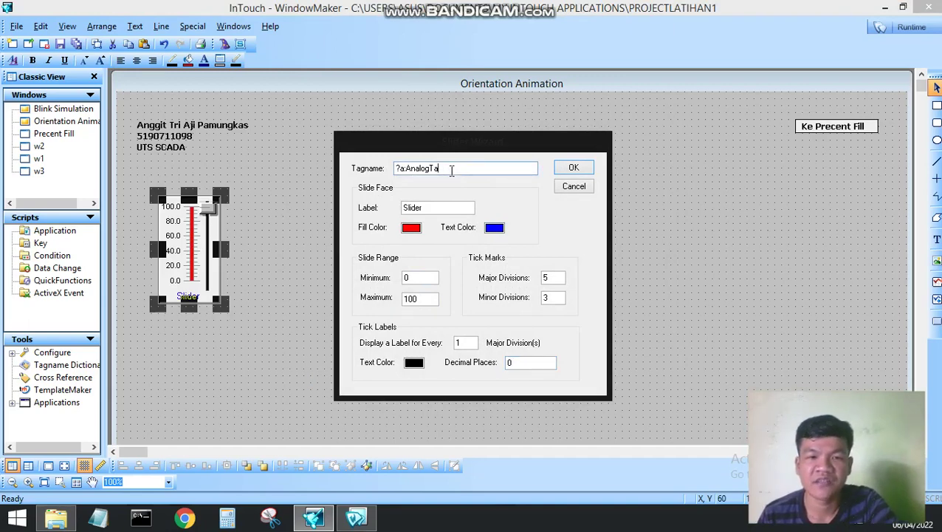
{"action": "key", "text": "BackSpace"}
{"action": "key", "text": "BackSpace"}
{"action": "key", "text": "BackSpace"}
{"action": "key", "text": "BackSpace"}
{"action": "key", "text": "BackSpace"}
{"action": "key", "text": "BackSpace"}
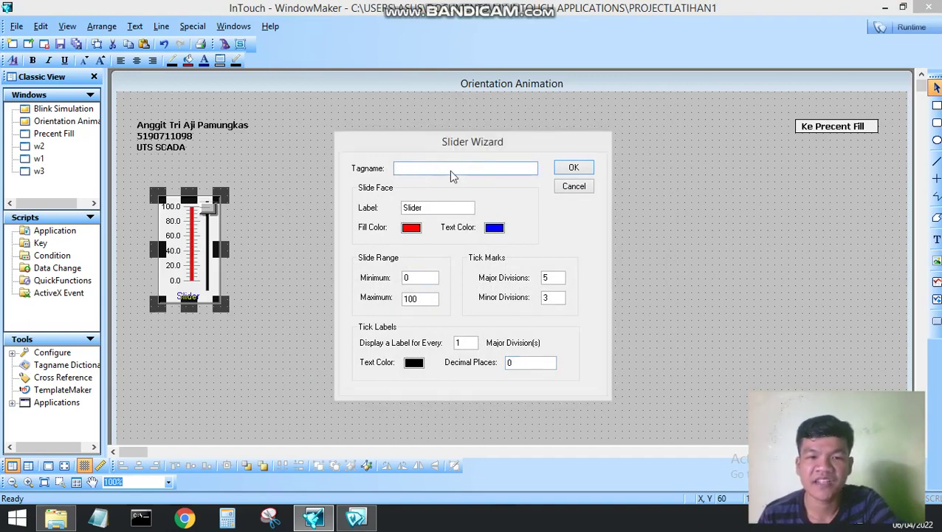
{"action": "double_click", "coordinate": [451, 168]}
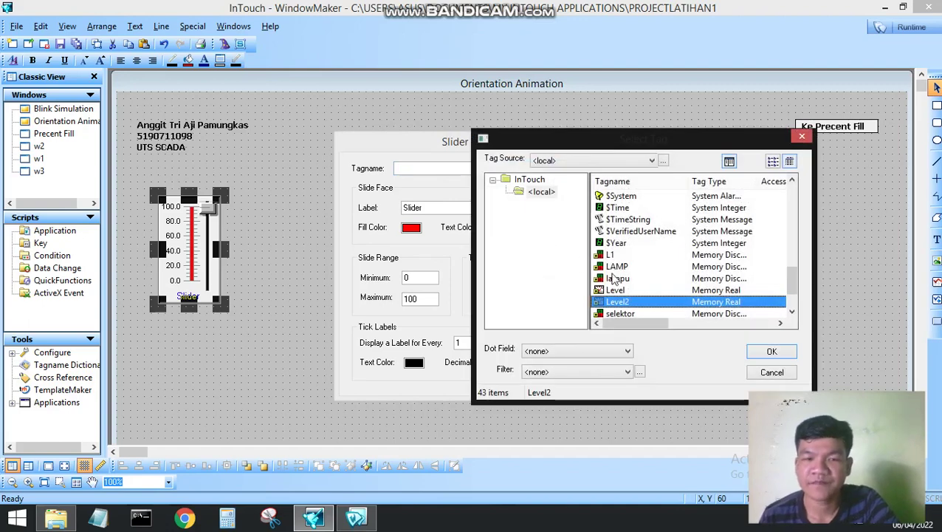
{"action": "left_click", "coordinate": [772, 353]}
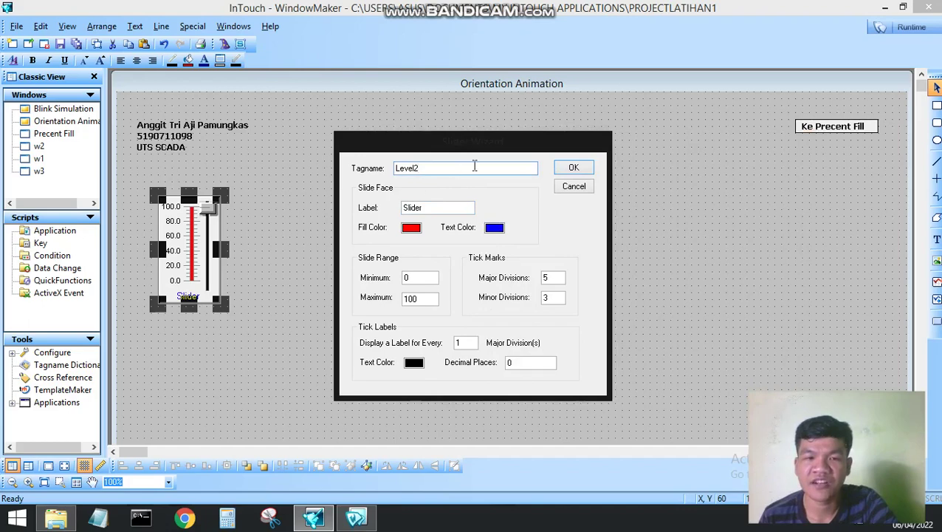
{"action": "left_click", "coordinate": [569, 168]}
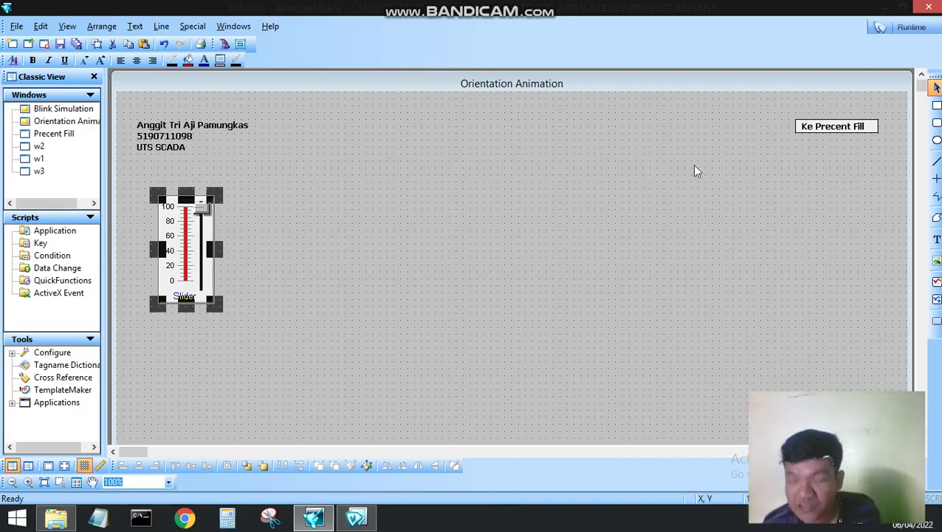
Draw a tall, narrow vertical rectangle beside the slider and extend its upper end to slightly above the slider.
{"action": "left_click", "coordinate": [936, 105]}
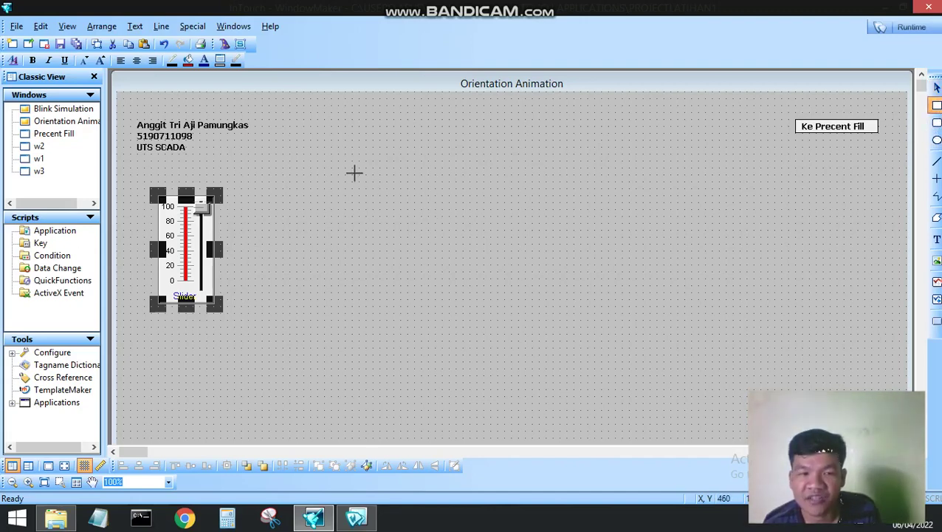
{"action": "left_click_drag", "start_coordinate": [352, 188], "coordinate": [360, 327]}
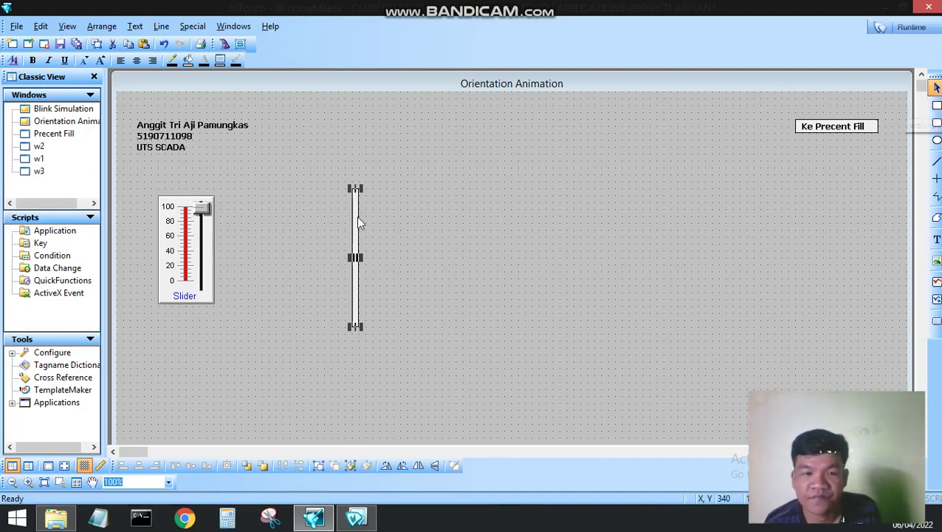
{"action": "left_click_drag", "start_coordinate": [359, 256], "coordinate": [359, 216]}
{"action": "left_click_drag", "start_coordinate": [358, 297], "coordinate": [359, 327]}
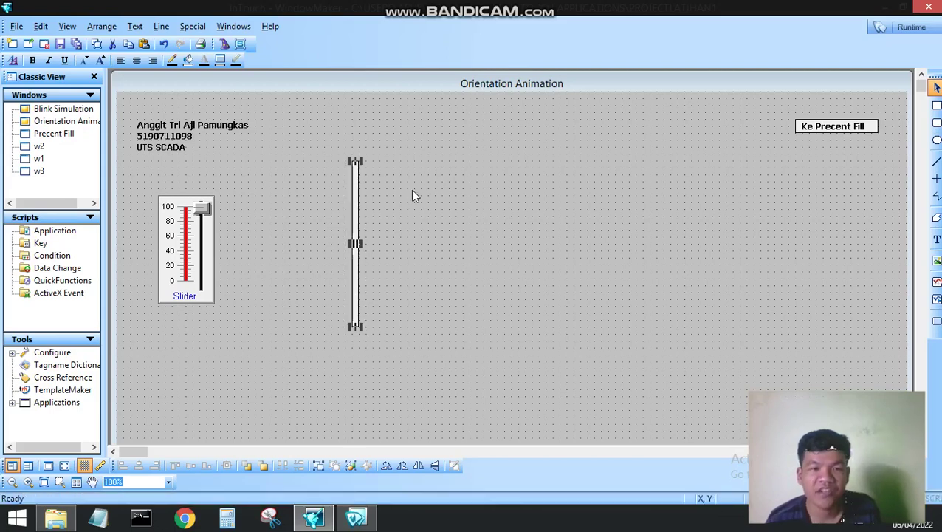
{"action": "left_click", "coordinate": [386, 195]}
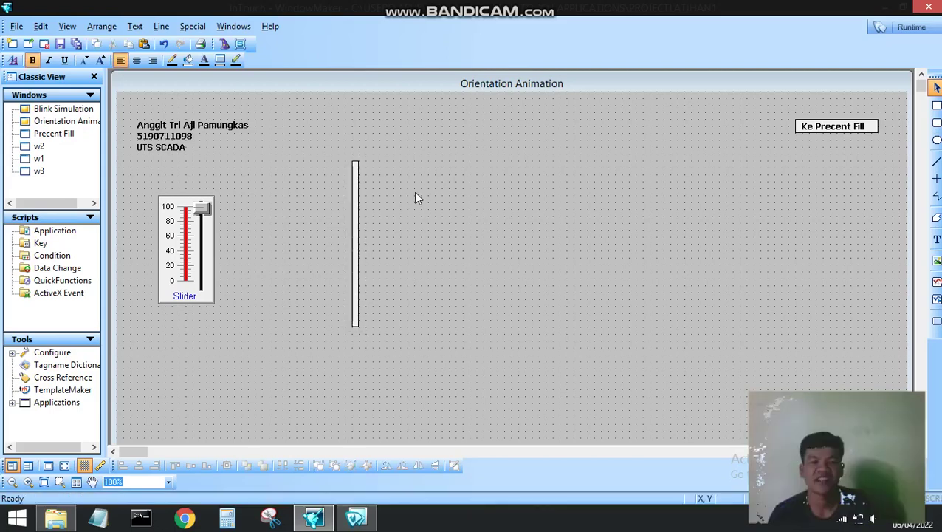
Add an Orientation link to the rectangle with the expression Level2 and accept its animation links.
{"action": "left_click", "coordinate": [356, 194]}
{"action": "double_click", "coordinate": [356, 195]}
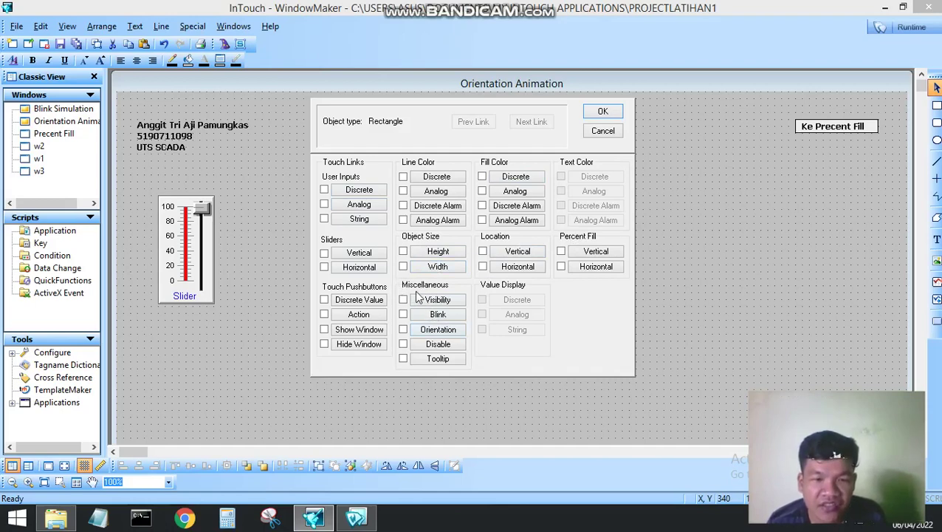
{"action": "left_click", "coordinate": [445, 330]}
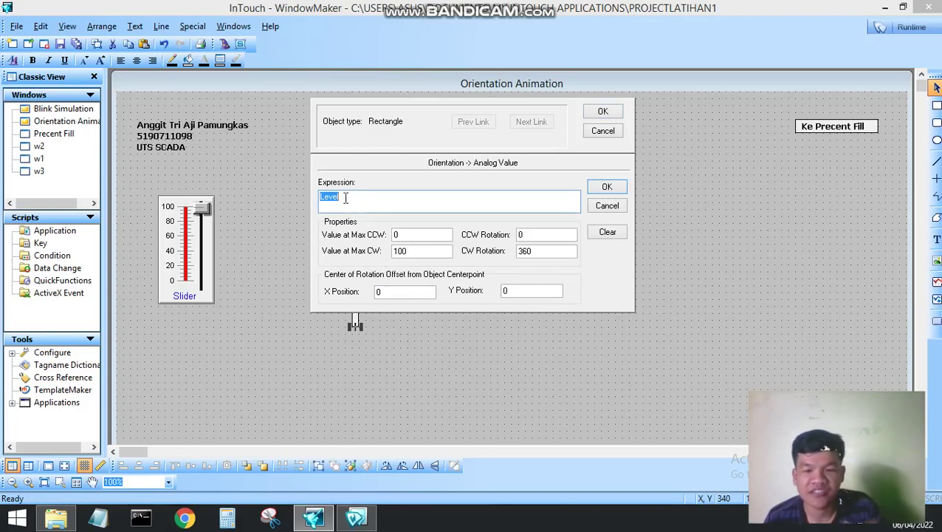
{"action": "key", "text": "Delete"}
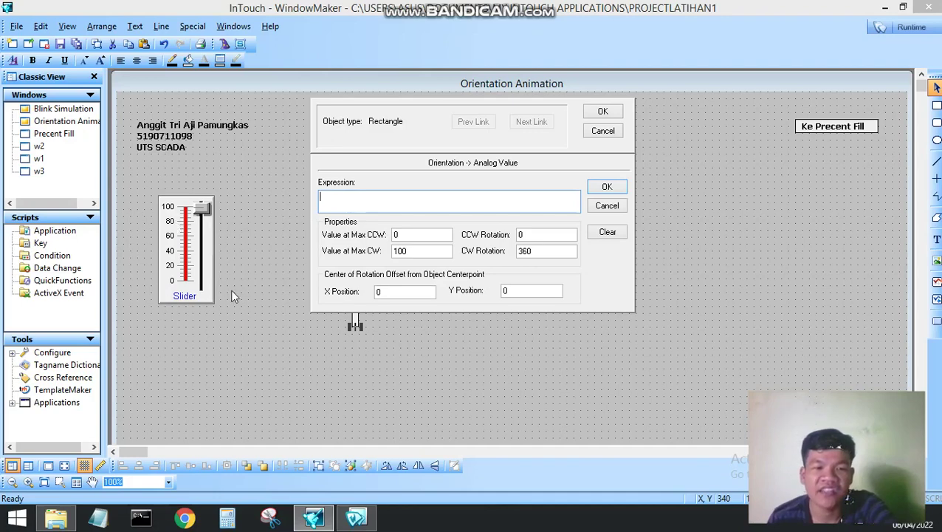
{"action": "double_click", "coordinate": [370, 202]}
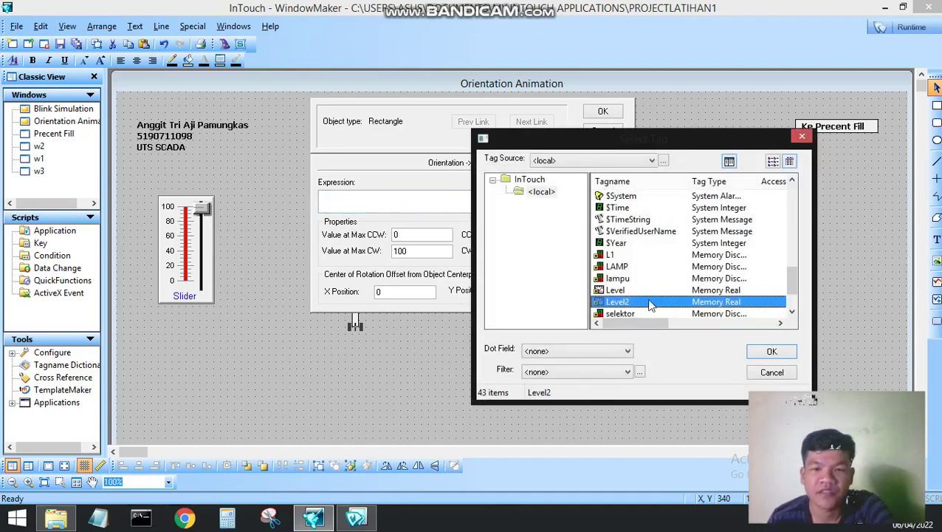
{"action": "left_click", "coordinate": [771, 352]}
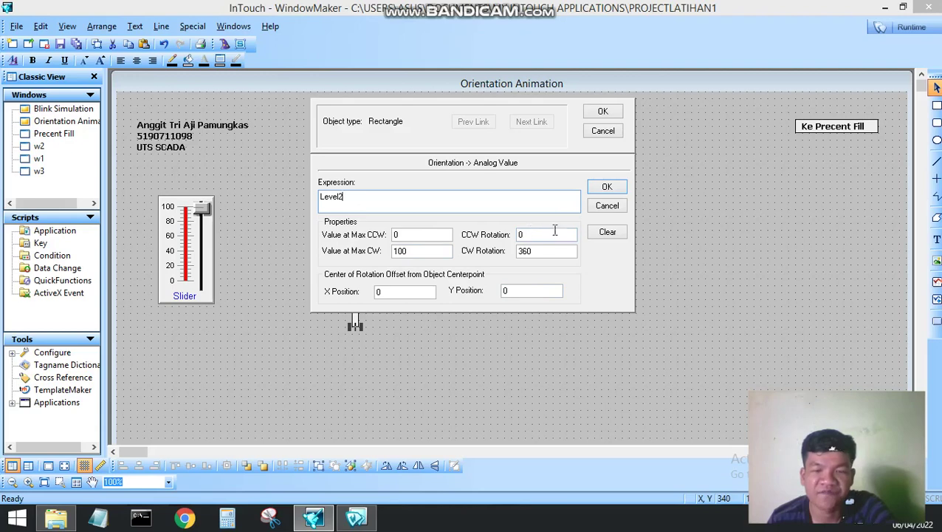
{"action": "left_click", "coordinate": [607, 189]}
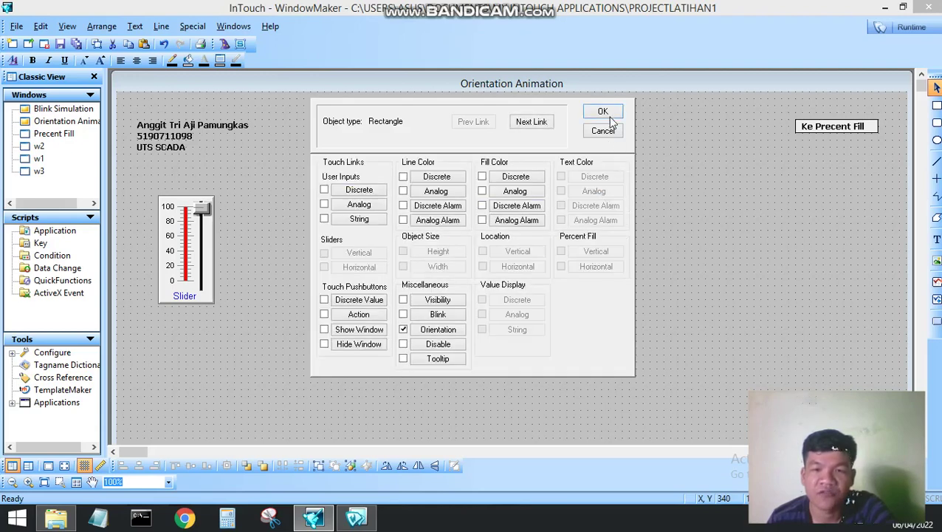
{"action": "left_click", "coordinate": [609, 114]}
Run the Orientation Animation window, test the rectangle's rotation across the slider's full range, and return to development mode.
{"action": "left_click", "coordinate": [892, 28]}
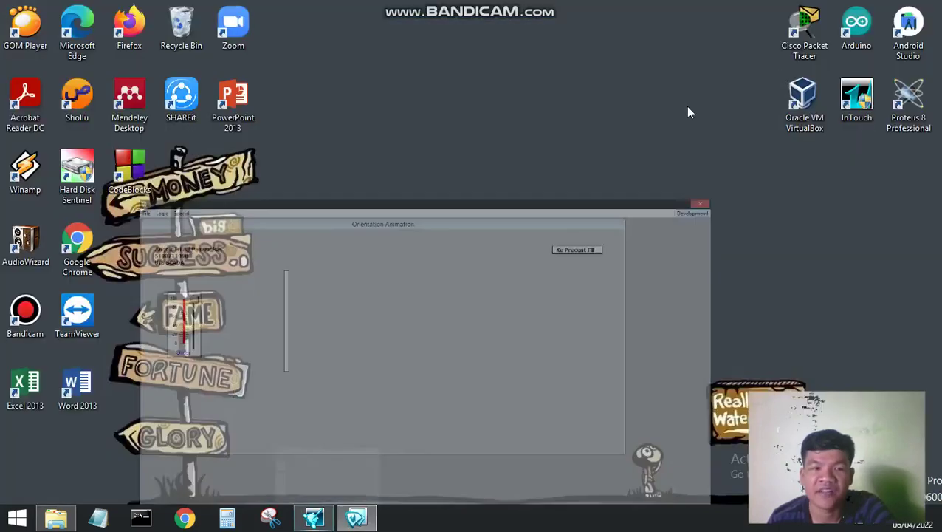
{"action": "left_click_drag", "start_coordinate": [89, 164], "coordinate": [89, 242]}
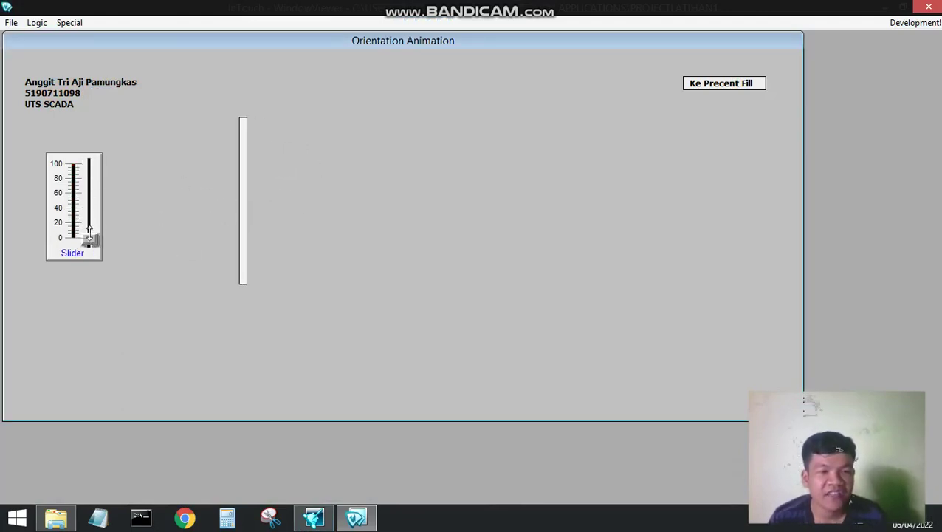
{"action": "left_click_drag", "start_coordinate": [89, 231], "coordinate": [93, 216]}
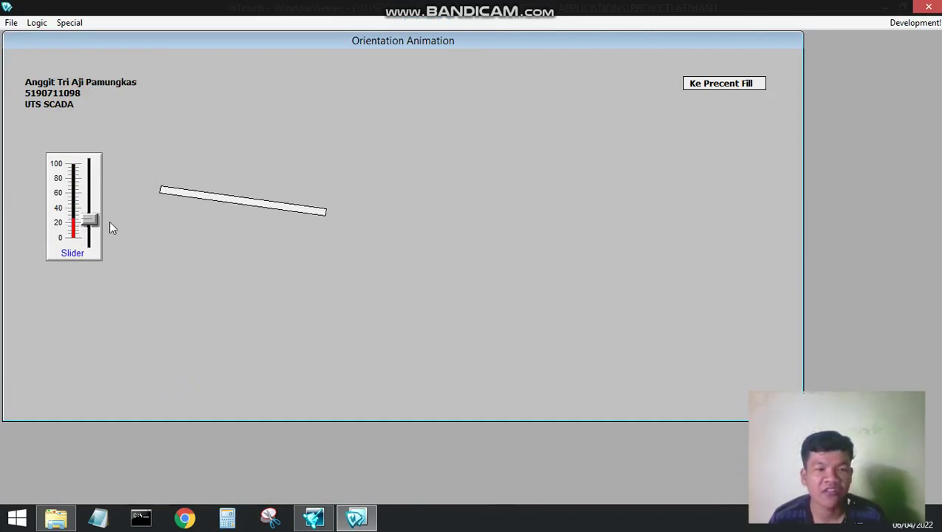
{"action": "left_click_drag", "start_coordinate": [95, 224], "coordinate": [137, 153]}
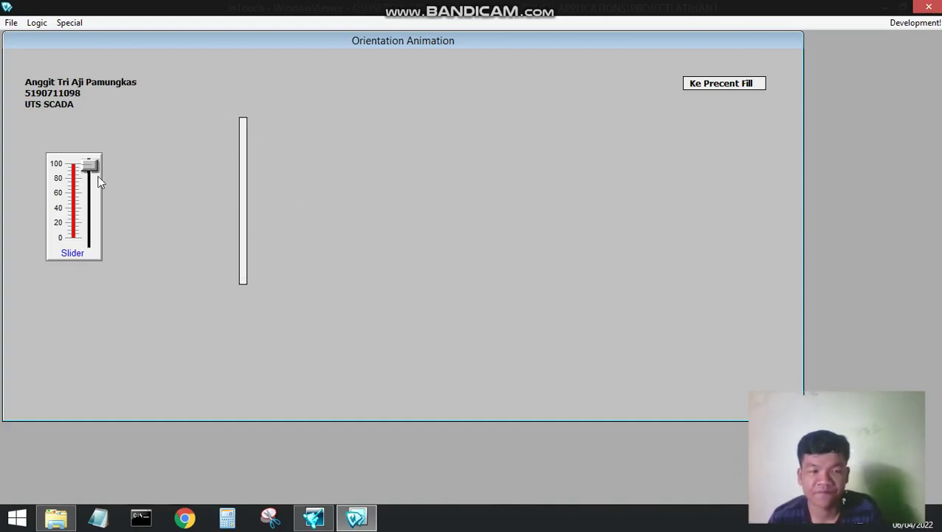
{"action": "left_click_drag", "start_coordinate": [94, 164], "coordinate": [89, 242]}
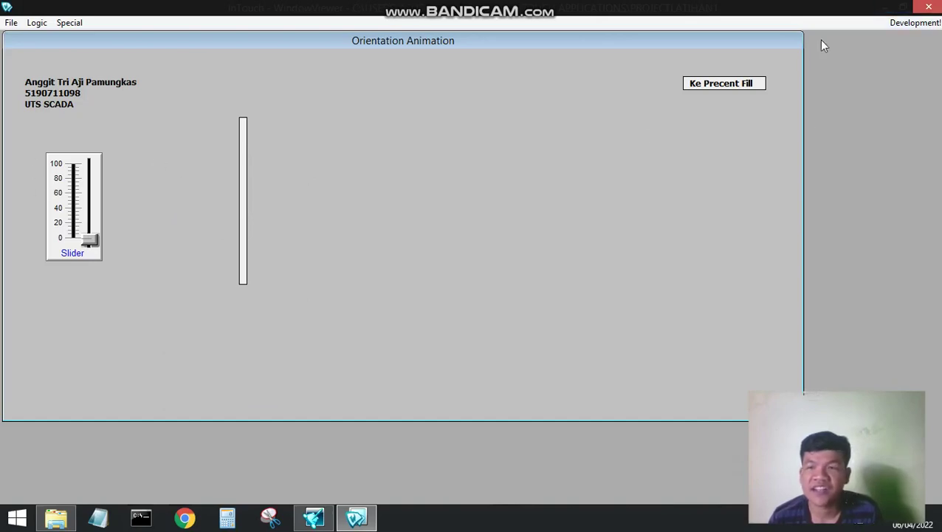
{"action": "left_click", "coordinate": [890, 29]}
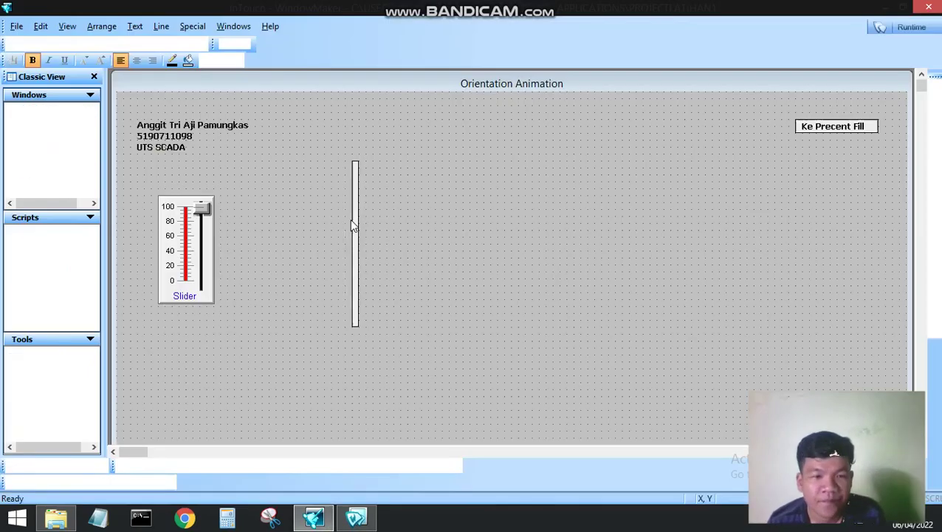
Review the rectangle's Orientation link expression, rotation values and center offset, and close its animation links.
{"action": "double_click", "coordinate": [355, 228]}
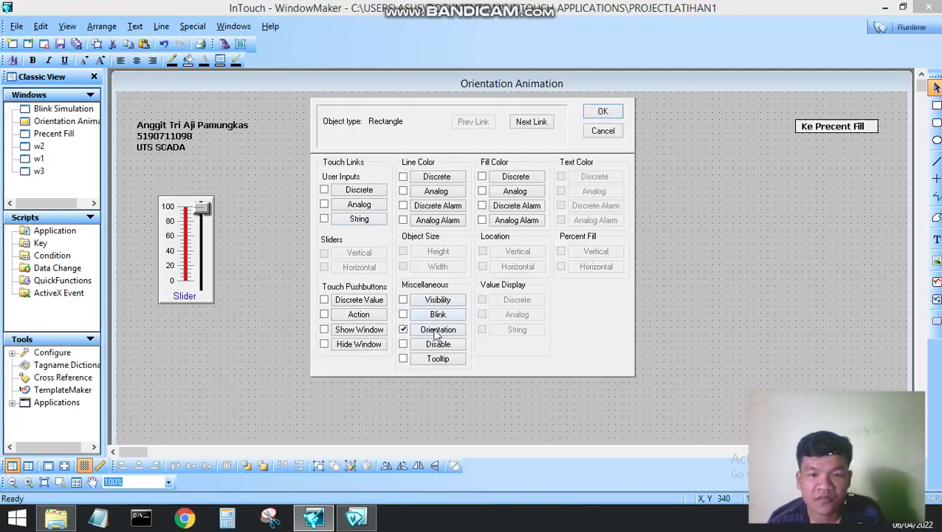
{"action": "left_click", "coordinate": [435, 331]}
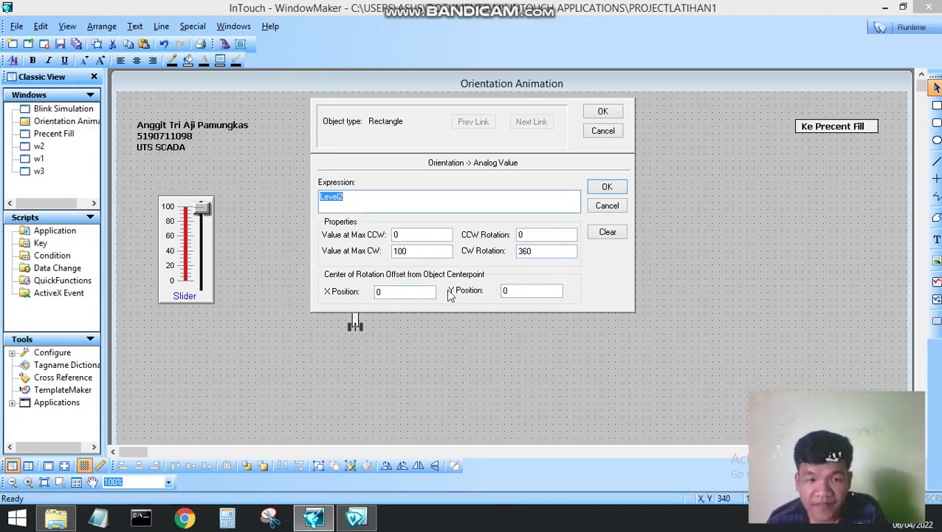
{"action": "left_click", "coordinate": [594, 189]}
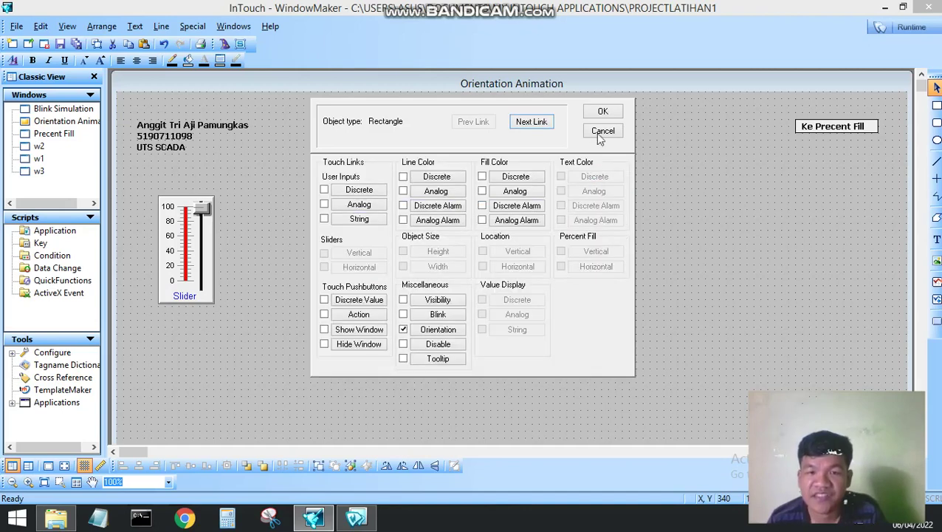
{"action": "left_click", "coordinate": [602, 115]}
Move the narrow rectangle horizontally across the window to the area below the Ke Precent Fill button.
{"action": "left_click_drag", "start_coordinate": [323, 141], "coordinate": [415, 327]}
{"action": "left_click", "coordinate": [367, 265]}
{"action": "left_click", "coordinate": [354, 196]}
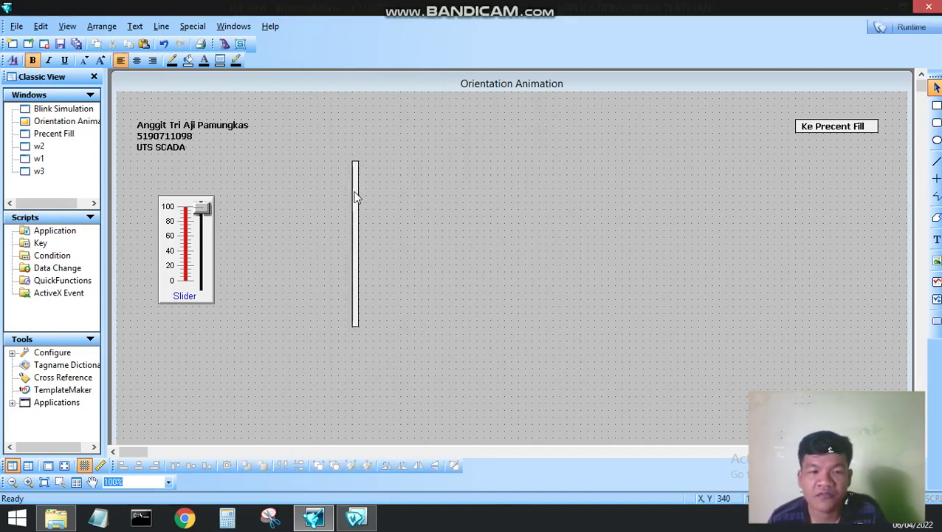
{"action": "left_click", "coordinate": [714, 195]}
{"action": "left_click_drag", "start_coordinate": [714, 194], "coordinate": [714, 194]}
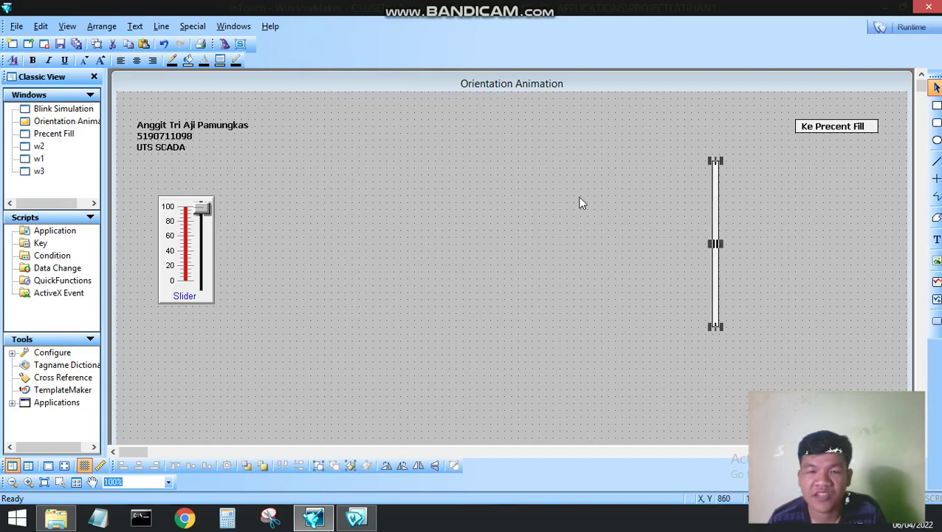
{"action": "left_click", "coordinate": [579, 198]}
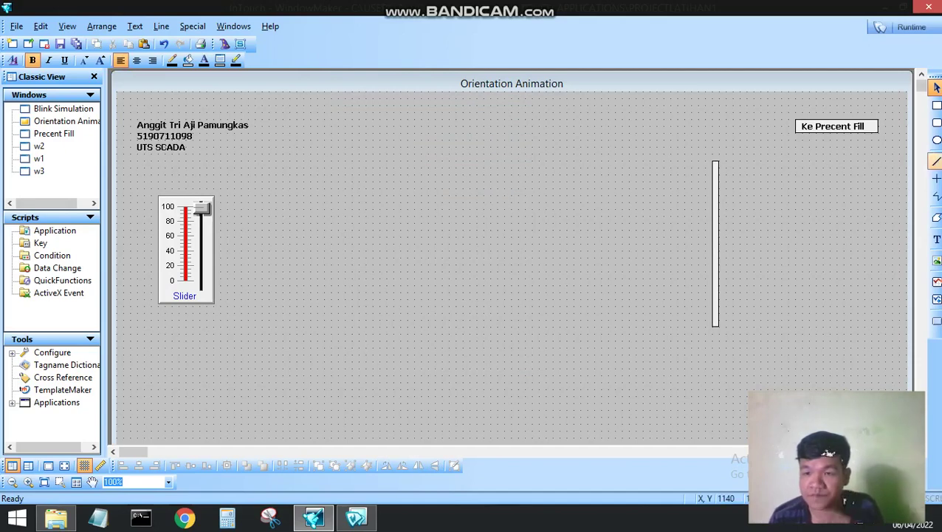
Draw a long vertical line and a horizontal line crossing it between the slider and the rectangle.
{"action": "left_click", "coordinate": [937, 179]}
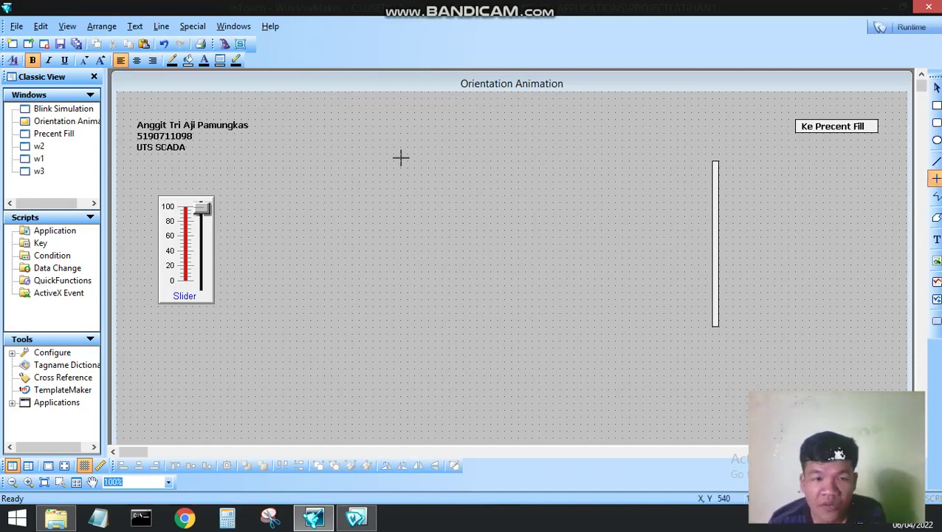
{"action": "left_click", "coordinate": [382, 347]}
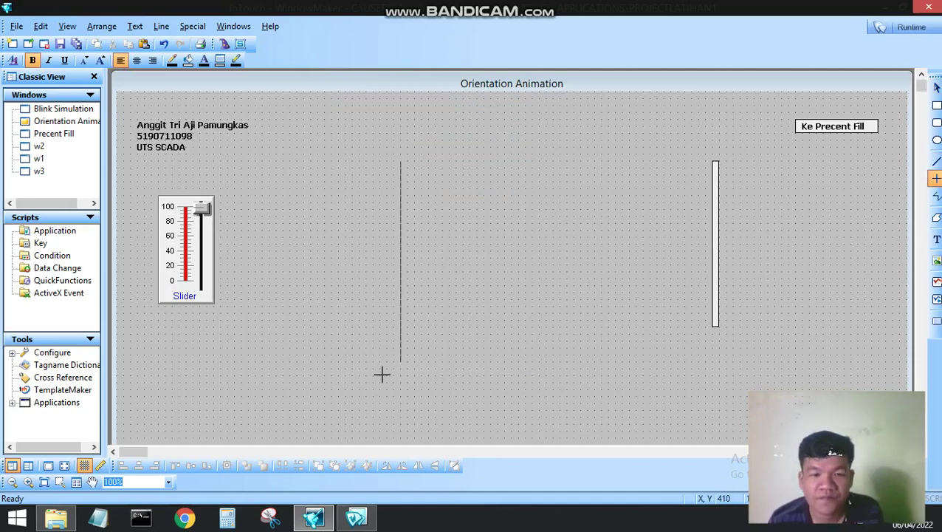
{"action": "left_click_drag", "start_coordinate": [382, 374], "coordinate": [381, 383]}
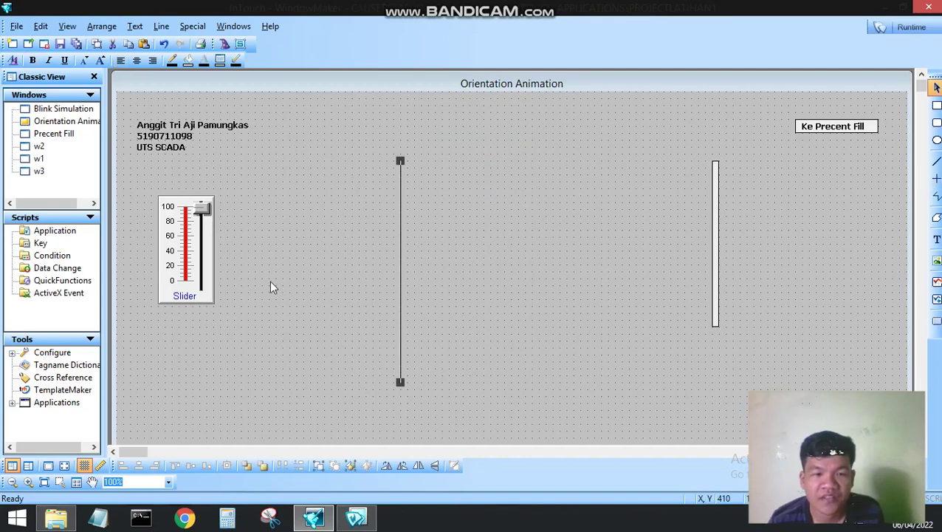
{"action": "left_click", "coordinate": [282, 269]}
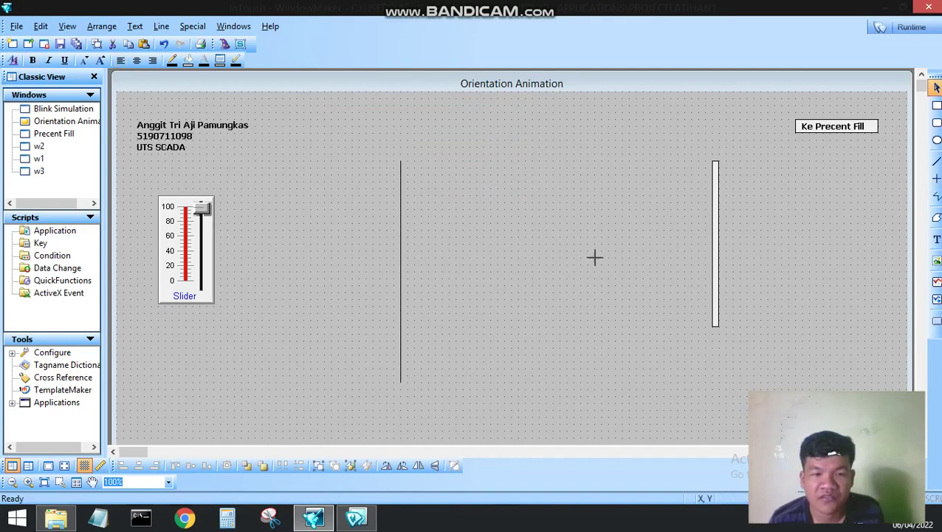
{"action": "left_click_drag", "start_coordinate": [595, 257], "coordinate": [605, 271]}
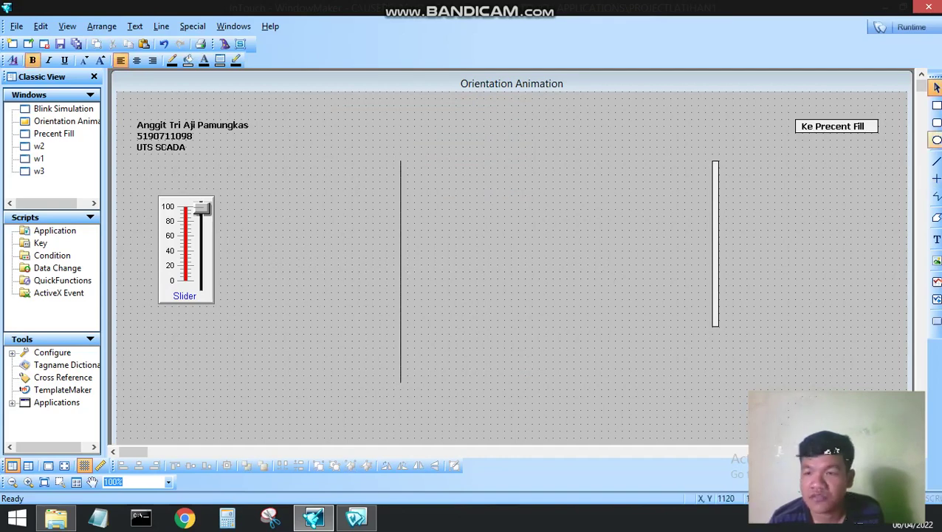
{"action": "left_click", "coordinate": [936, 179]}
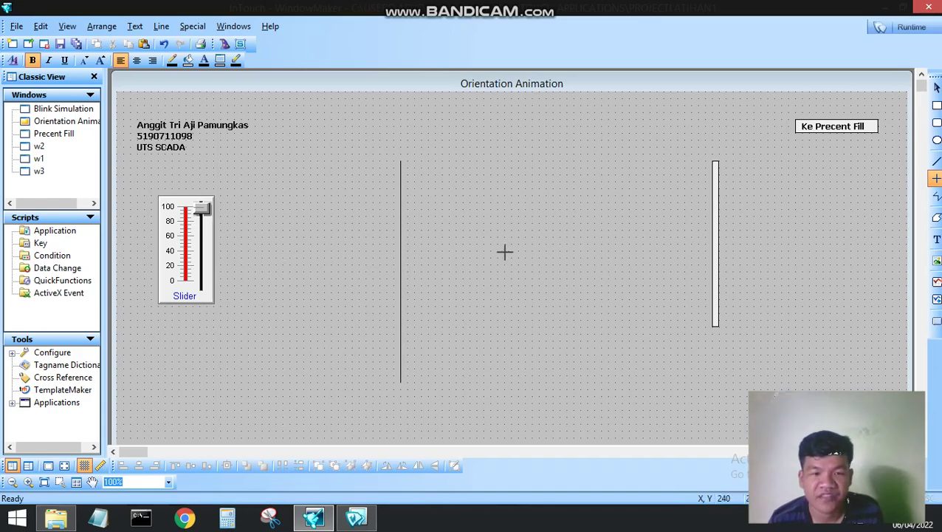
{"action": "left_click_drag", "start_coordinate": [276, 258], "coordinate": [546, 257]}
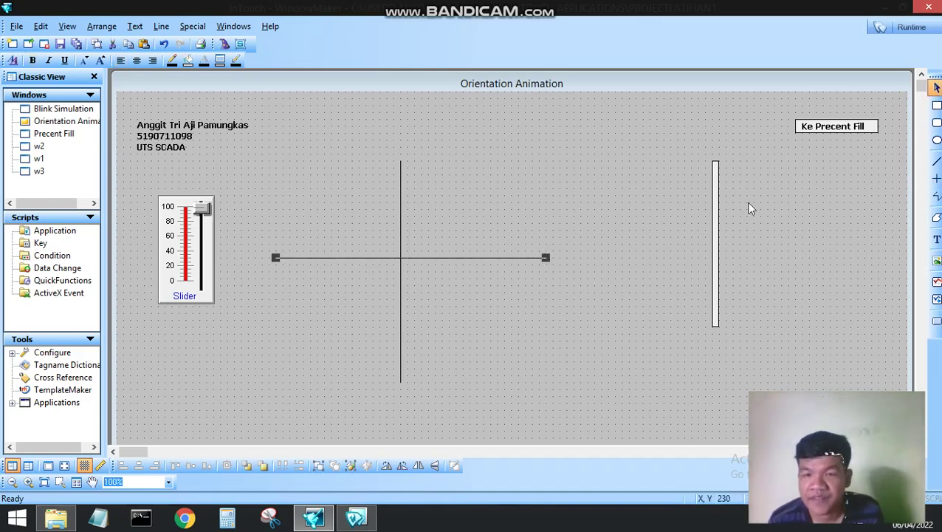
Draw a second narrow rectangle horizontally across the vertical axis line, resting just above the horizontal axis line.
{"action": "right_click", "coordinate": [713, 202]}
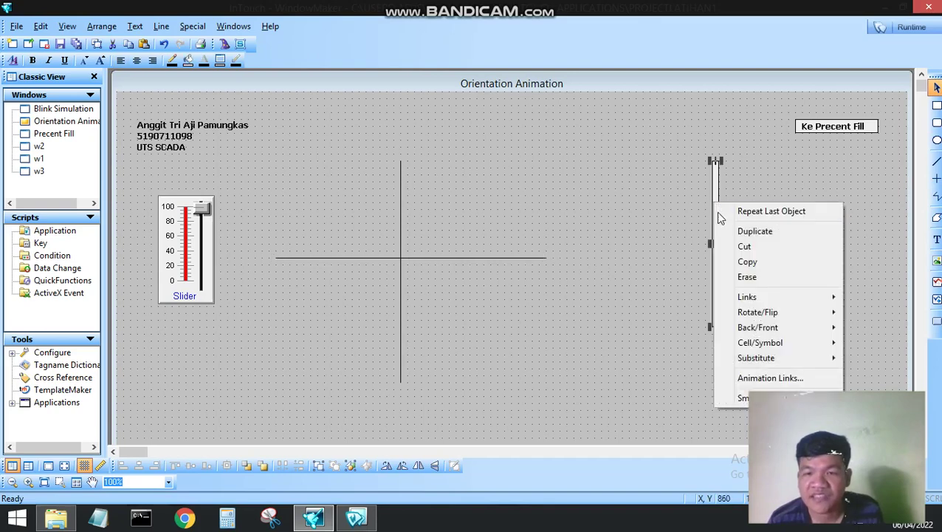
{"action": "left_click", "coordinate": [682, 184]}
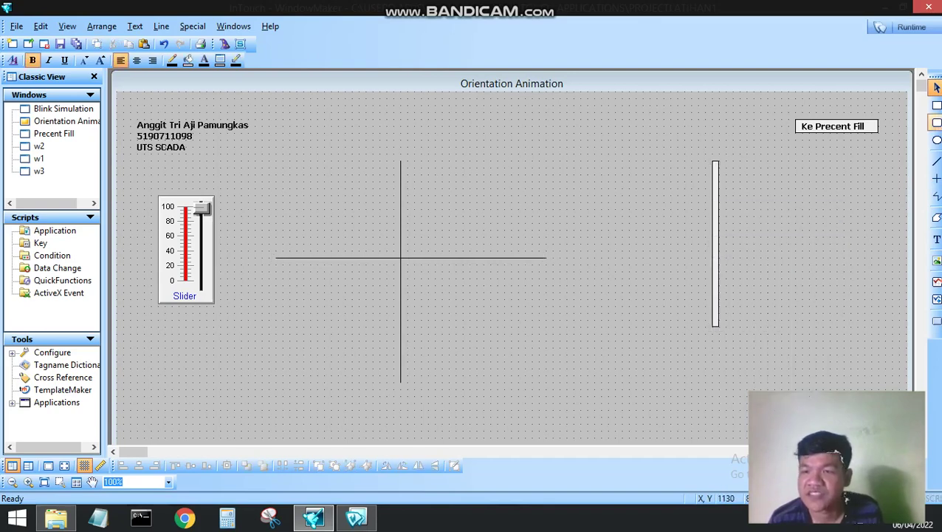
{"action": "left_click", "coordinate": [936, 106]}
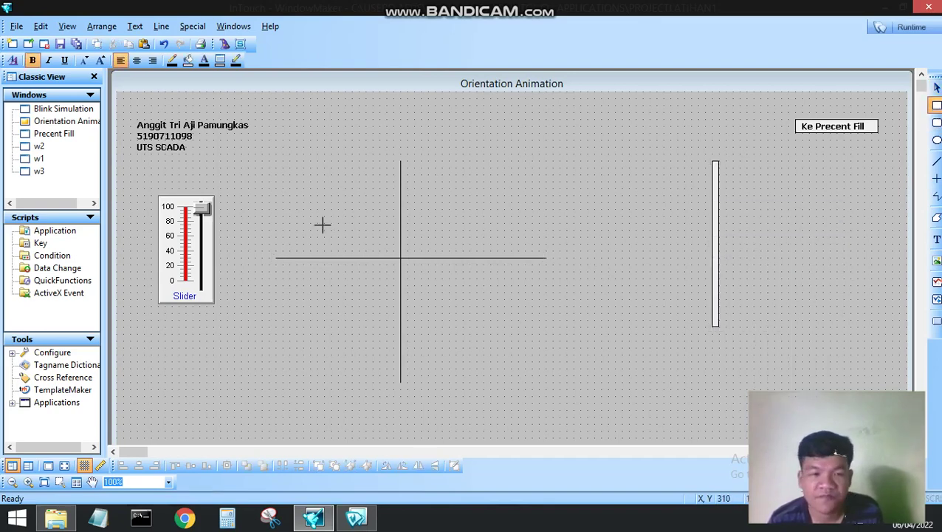
{"action": "left_click_drag", "start_coordinate": [325, 224], "coordinate": [437, 253]}
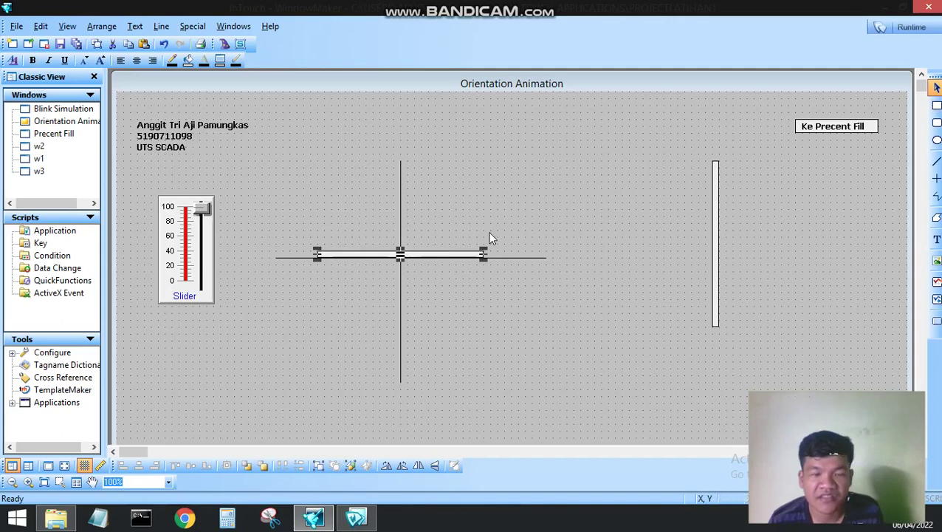
{"action": "left_click", "coordinate": [446, 266]}
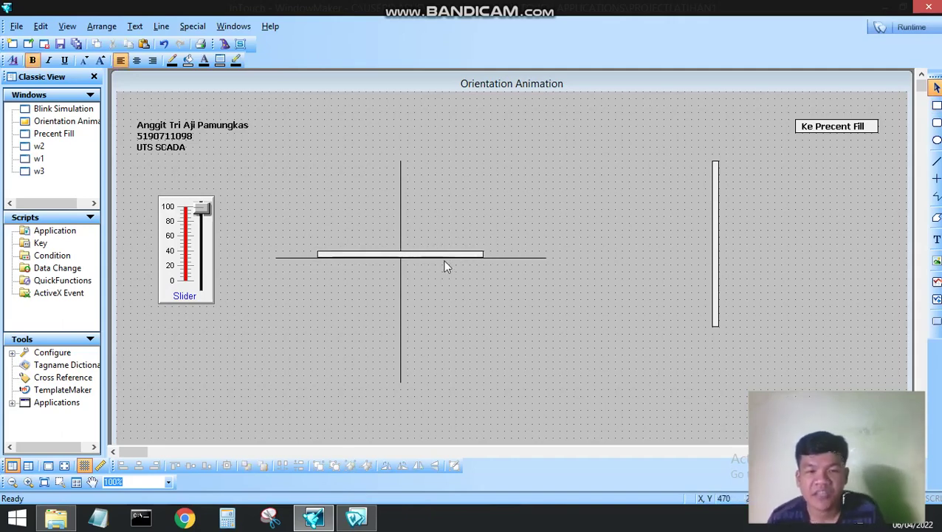
Give the new horizontal rectangle an Orientation link on Level2 with a center of rotation X offset of 30.
{"action": "double_click", "coordinate": [403, 260]}
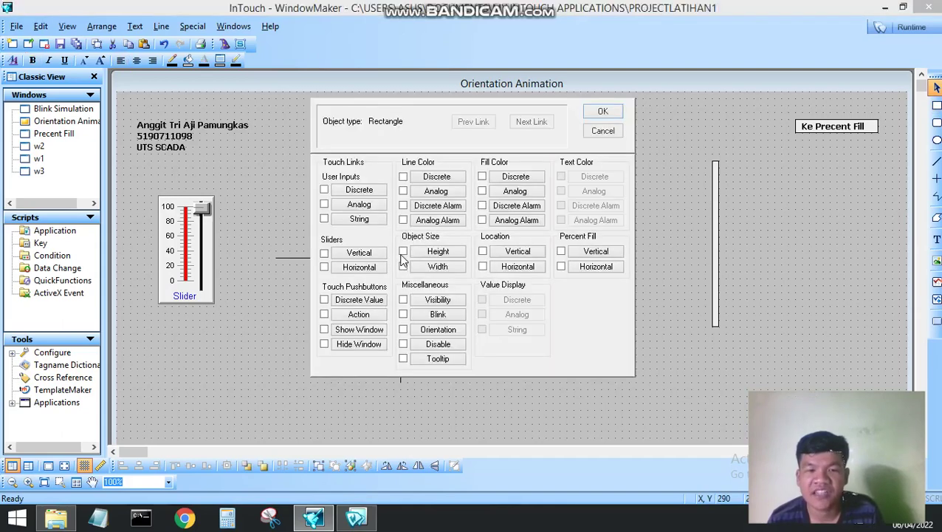
{"action": "left_click", "coordinate": [426, 330]}
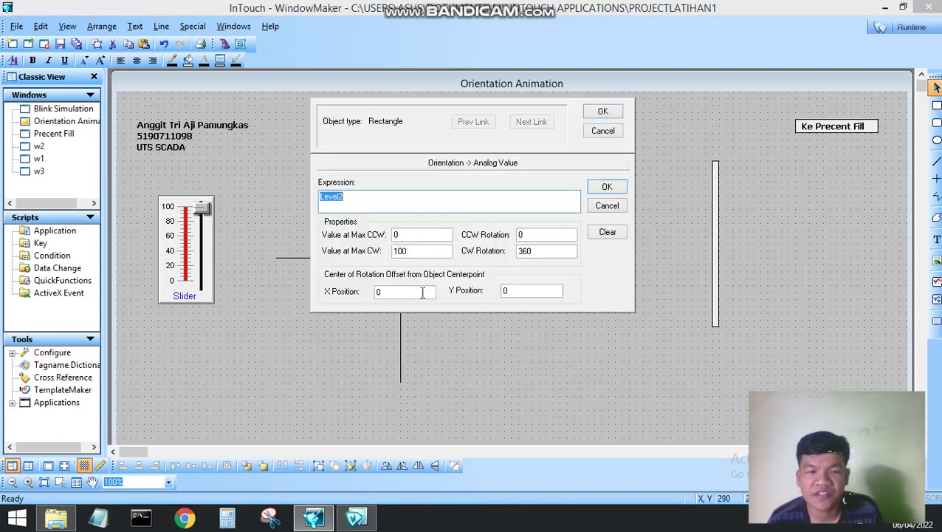
{"action": "left_click", "coordinate": [373, 198]}
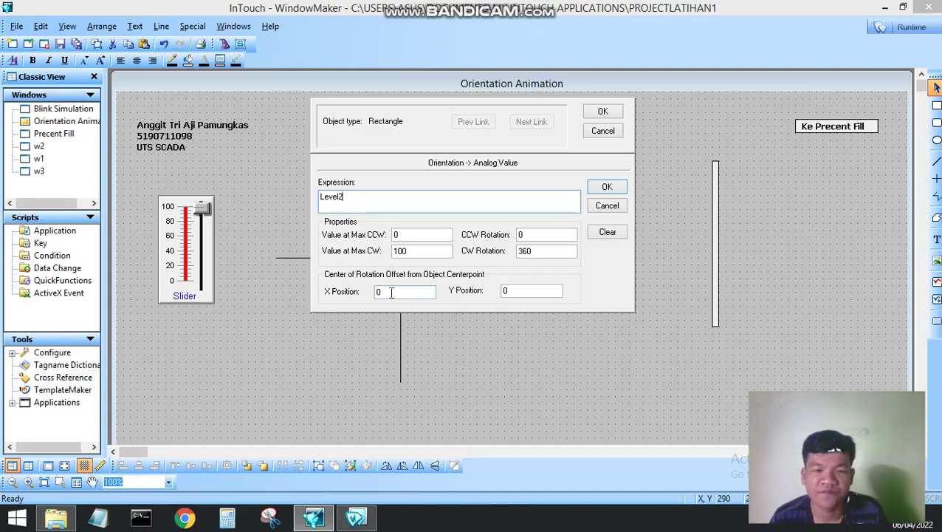
{"action": "left_click", "coordinate": [392, 292]}
{"action": "key", "text": "BackSpace"}
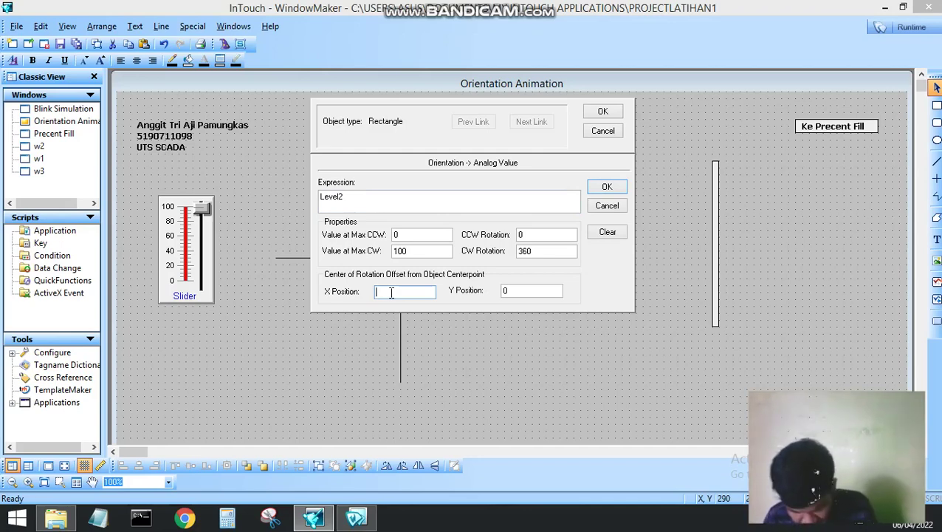
{"action": "type", "text": "30"}
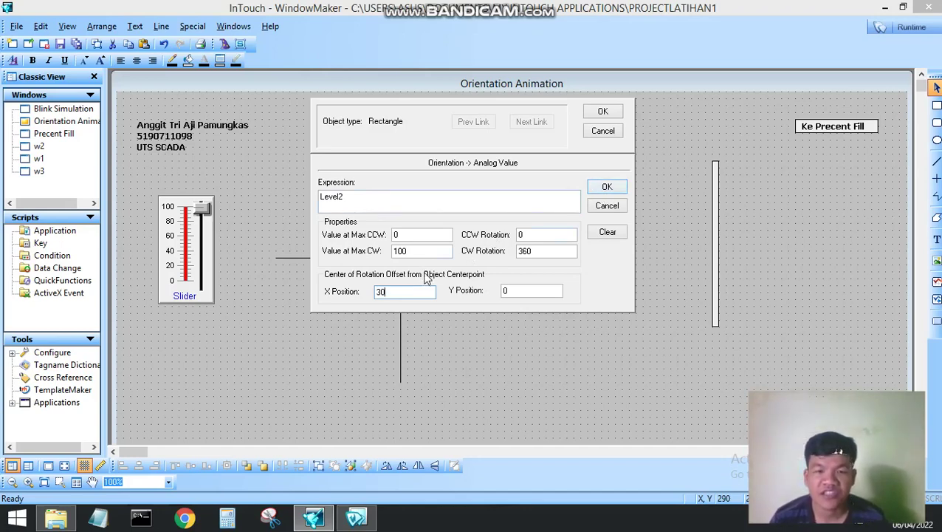
{"action": "left_click", "coordinate": [607, 187]}
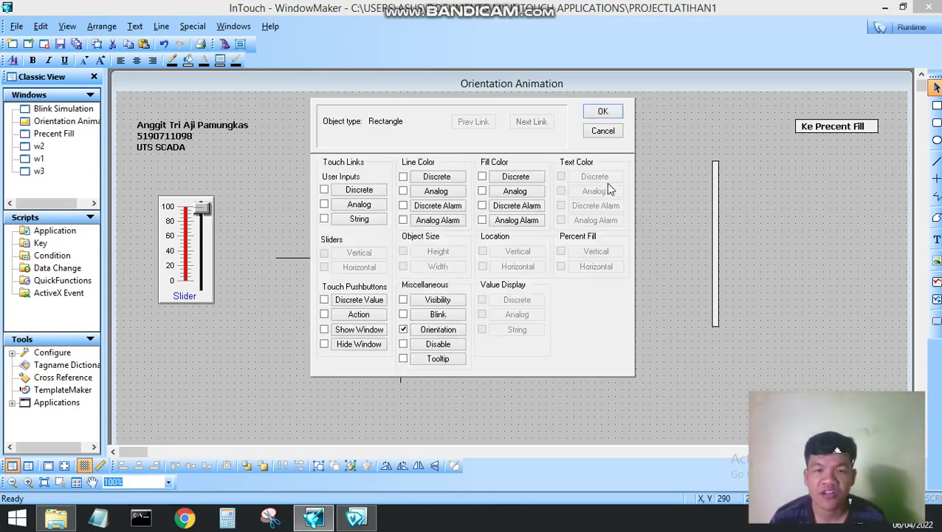
{"action": "left_click", "coordinate": [603, 111]}
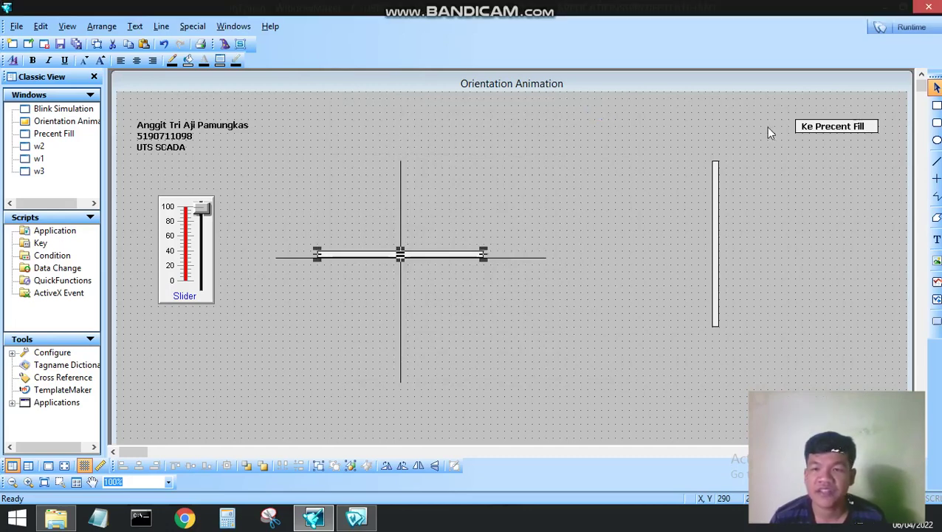
Run the Orientation Animation window, test the horizontal rectangle's off-center rotation across the slider's full range, and return to development mode.
{"action": "left_click", "coordinate": [899, 28]}
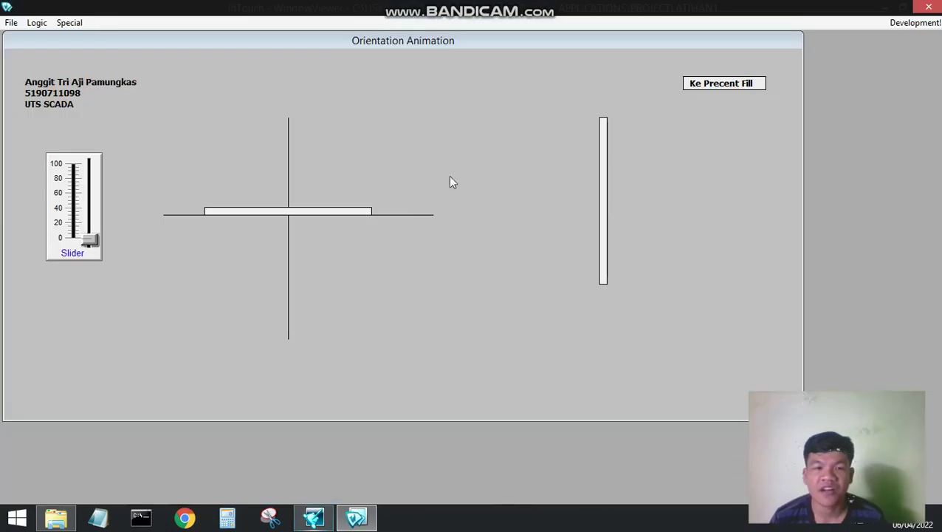
{"action": "left_click_drag", "start_coordinate": [91, 239], "coordinate": [98, 221]}
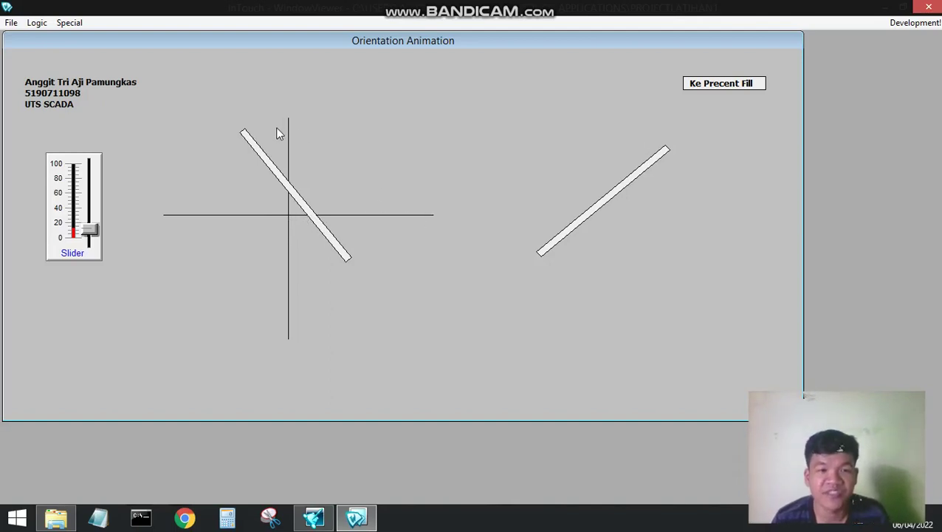
{"action": "left_click_drag", "start_coordinate": [98, 232], "coordinate": [94, 215]}
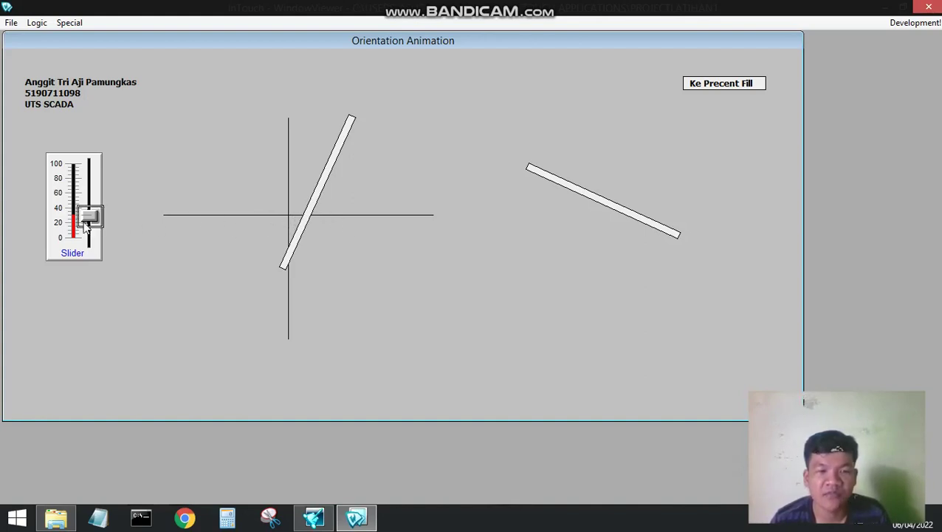
{"action": "left_click_drag", "start_coordinate": [89, 217], "coordinate": [105, 149]}
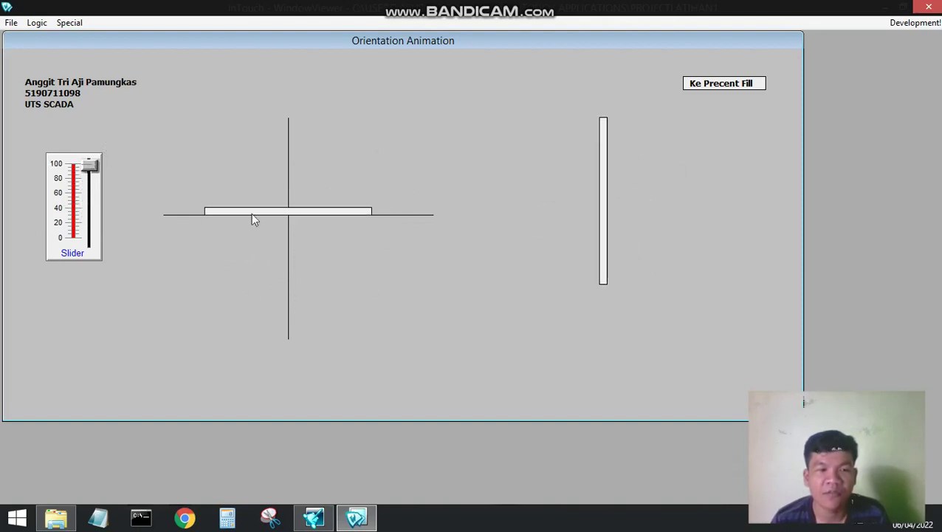
{"action": "left_click", "coordinate": [85, 167]}
{"action": "left_click_drag", "start_coordinate": [84, 167], "coordinate": [80, 244]}
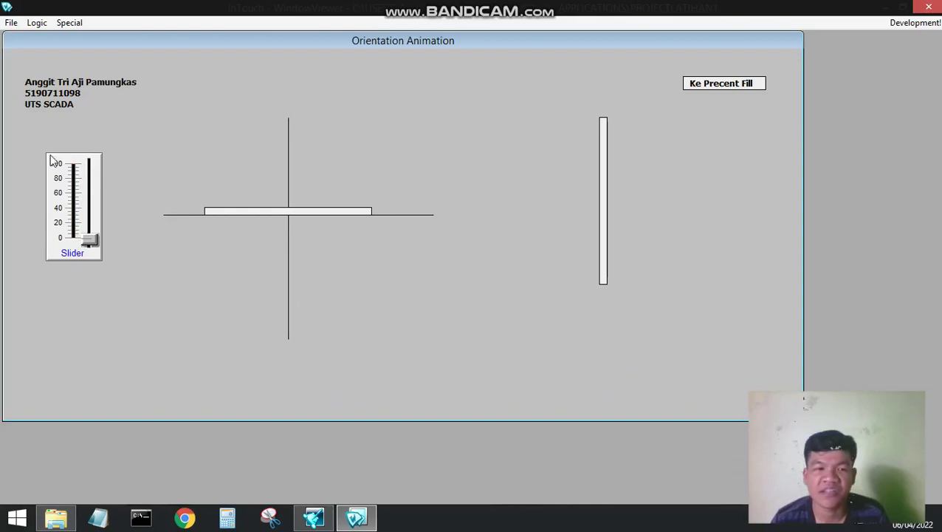
{"action": "left_click", "coordinate": [911, 29]}
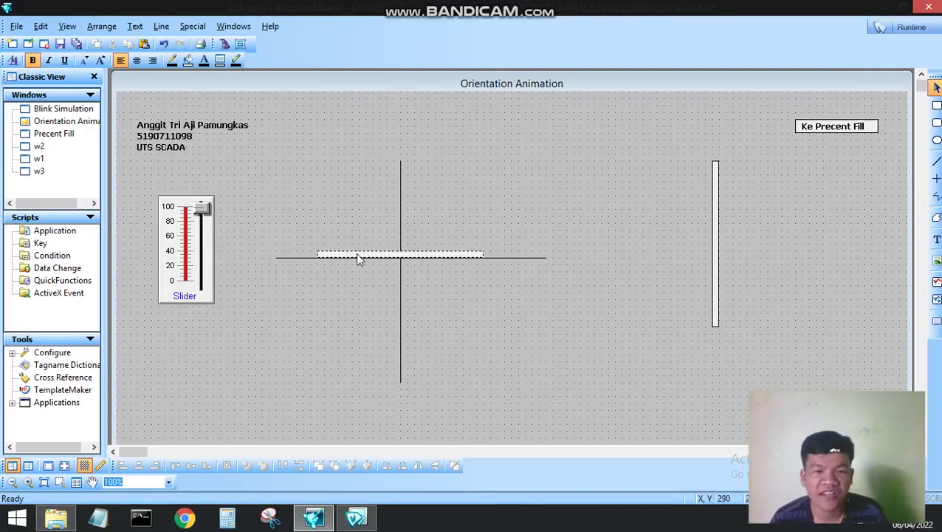
Set the horizontal rectangle's center of rotation offset to X 0 and Y 30 in its Orientation link.
{"action": "double_click", "coordinate": [358, 258]}
{"action": "left_click", "coordinate": [432, 327]}
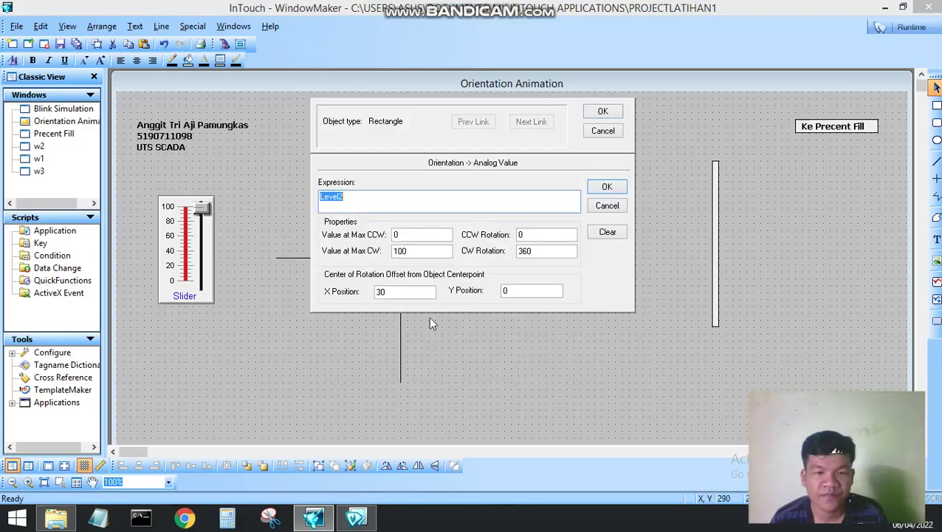
{"action": "left_click", "coordinate": [401, 291]}
{"action": "key", "text": "BackSpace"}
{"action": "key", "text": "BackSpace"}
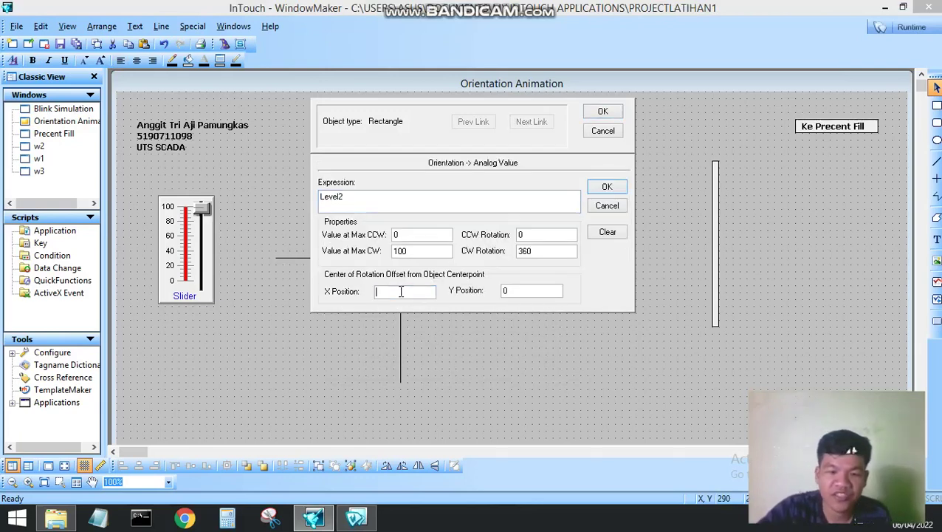
{"action": "type", "text": "0"}
{"action": "left_click", "coordinate": [515, 290]}
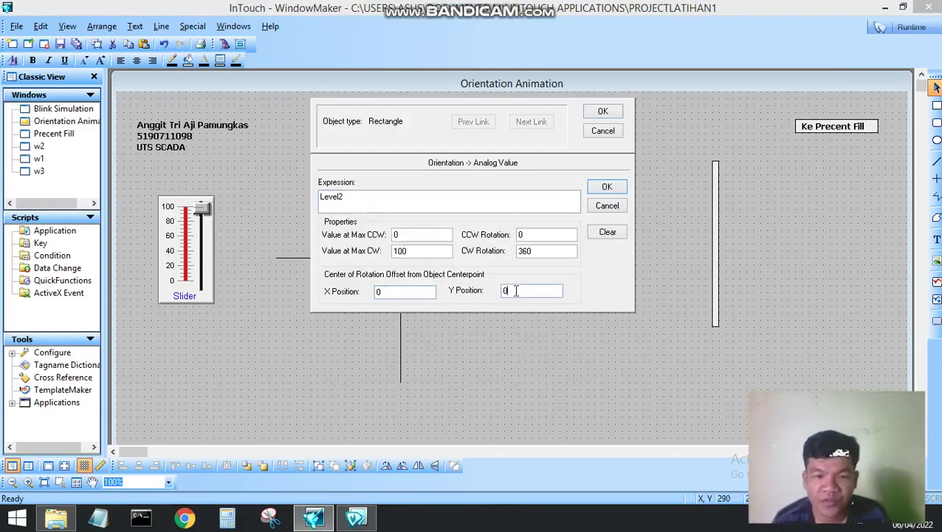
{"action": "key", "text": "BackSpace"}
{"action": "type", "text": "30"}
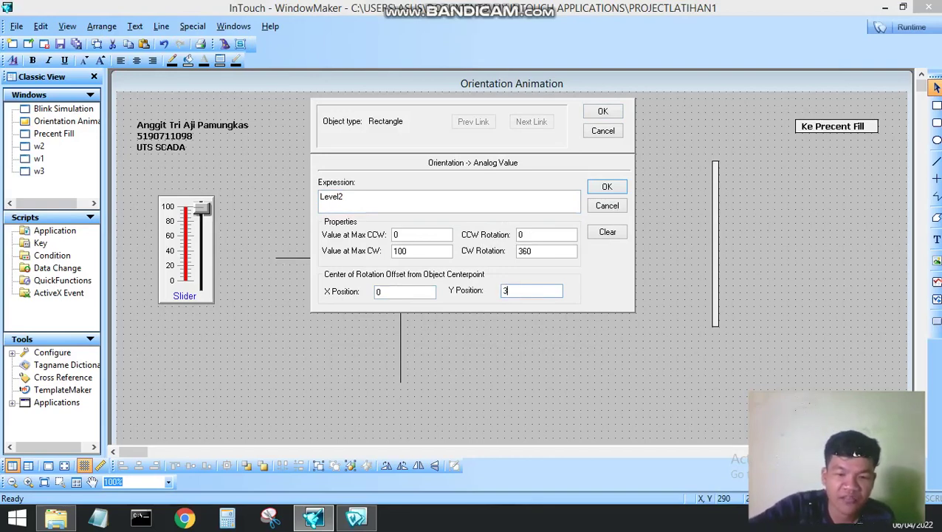
{"action": "left_click", "coordinate": [600, 191]}
{"action": "left_click", "coordinate": [602, 111]}
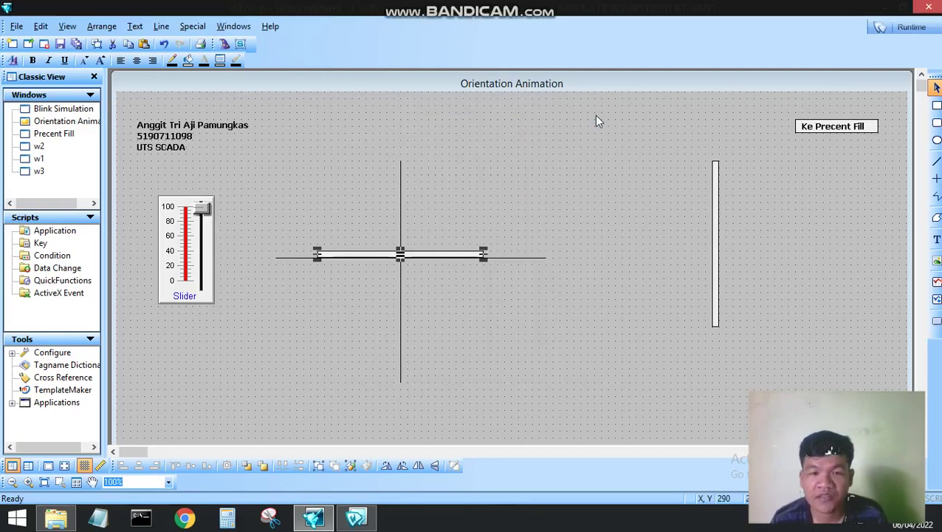
Rotate the horizontal rectangle clockwise so it stands along the vertical axis line, and deselect it.
{"action": "right_click", "coordinate": [423, 257]}
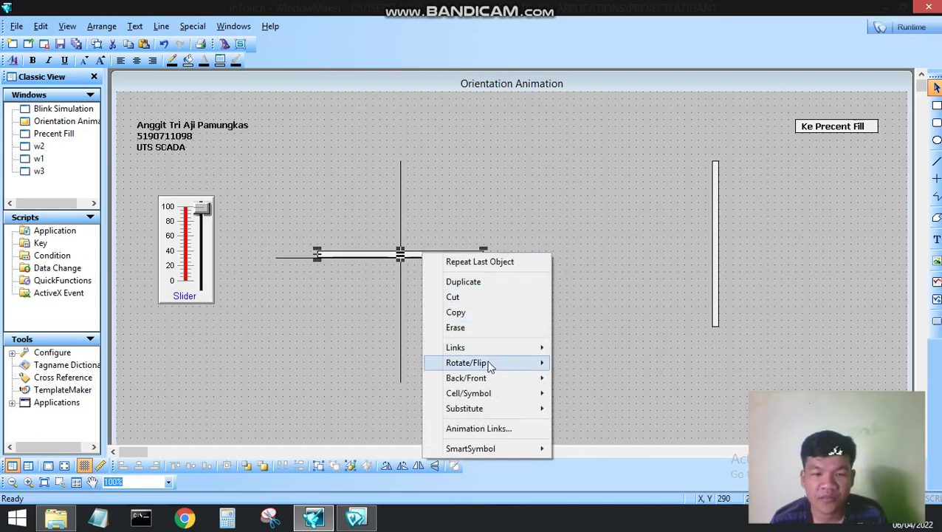
{"action": "mouse_move", "coordinate": [489, 367]}
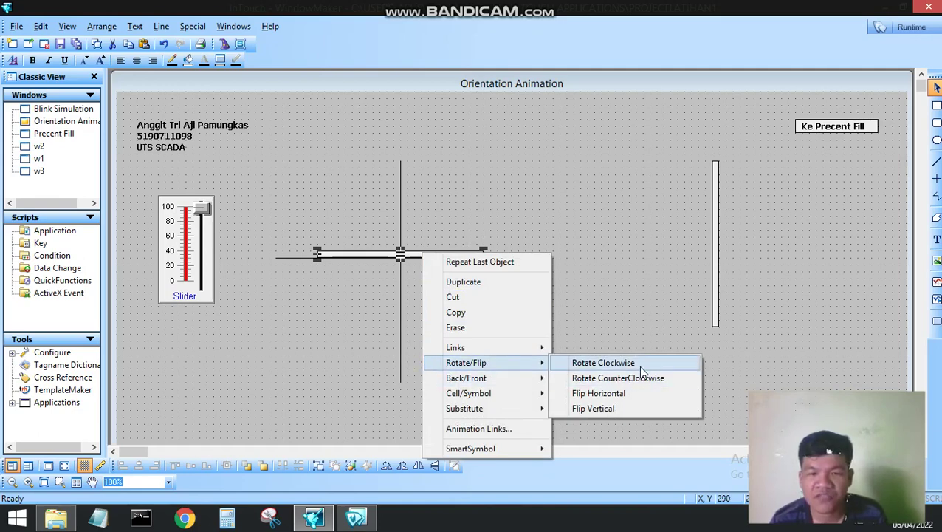
{"action": "left_click", "coordinate": [604, 362]}
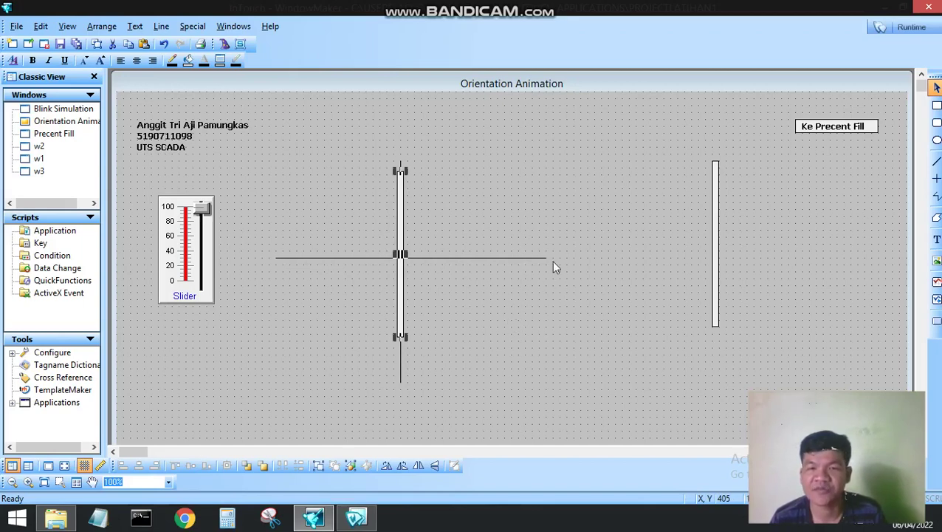
{"action": "left_click", "coordinate": [575, 181]}
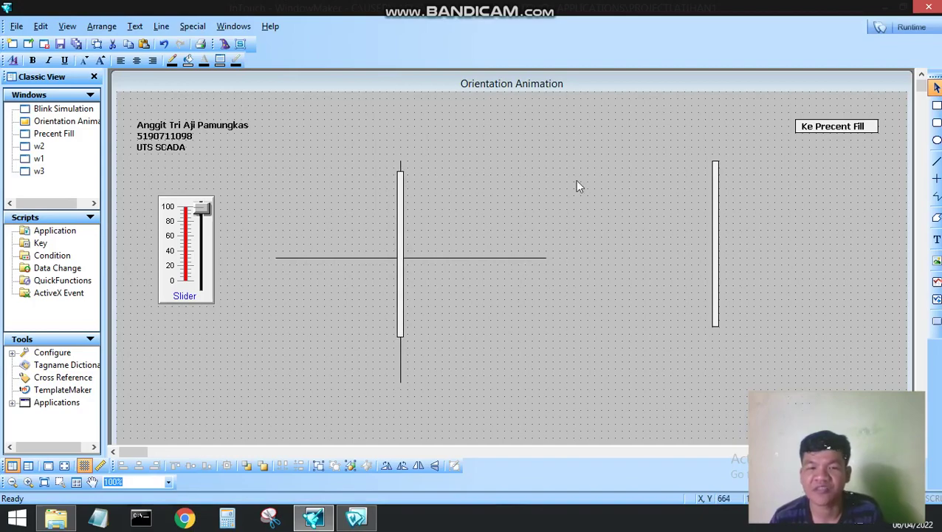
Run the Orientation Animation window, test the upright rectangle's rotation with the slider, and return to development mode.
{"action": "left_click", "coordinate": [910, 29]}
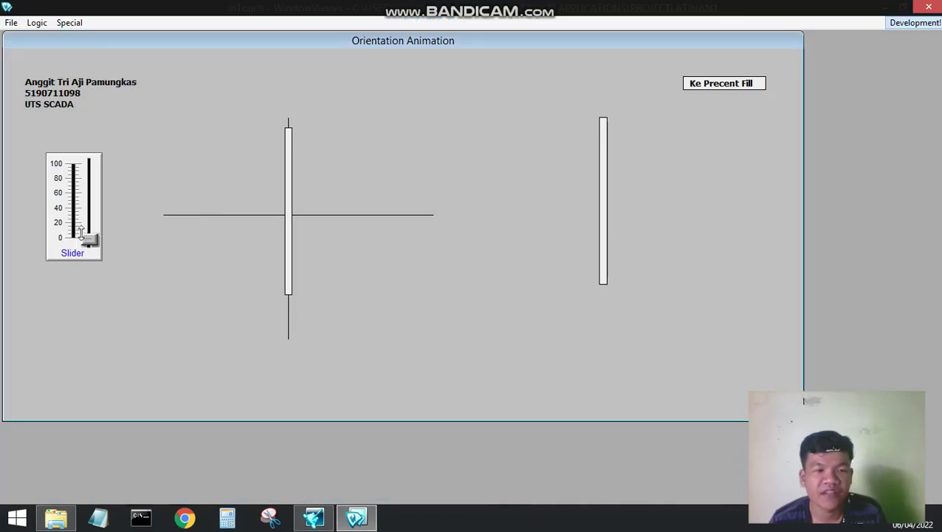
{"action": "left_click_drag", "start_coordinate": [95, 234], "coordinate": [199, 209]}
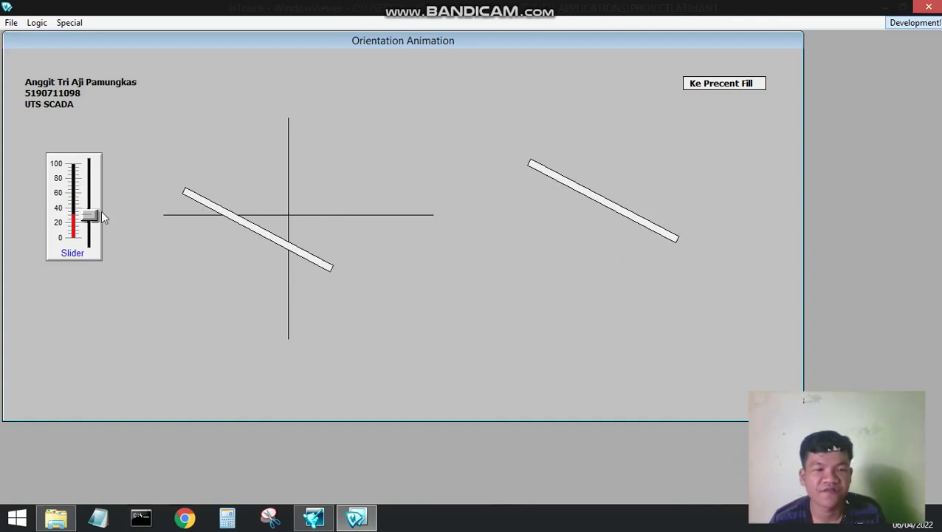
{"action": "left_click_drag", "start_coordinate": [101, 215], "coordinate": [119, 247]}
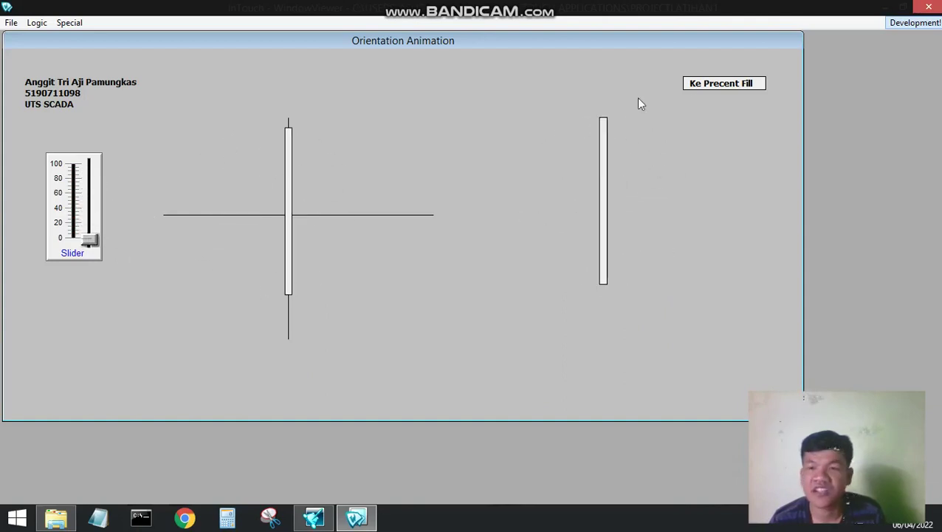
{"action": "left_click", "coordinate": [906, 25]}
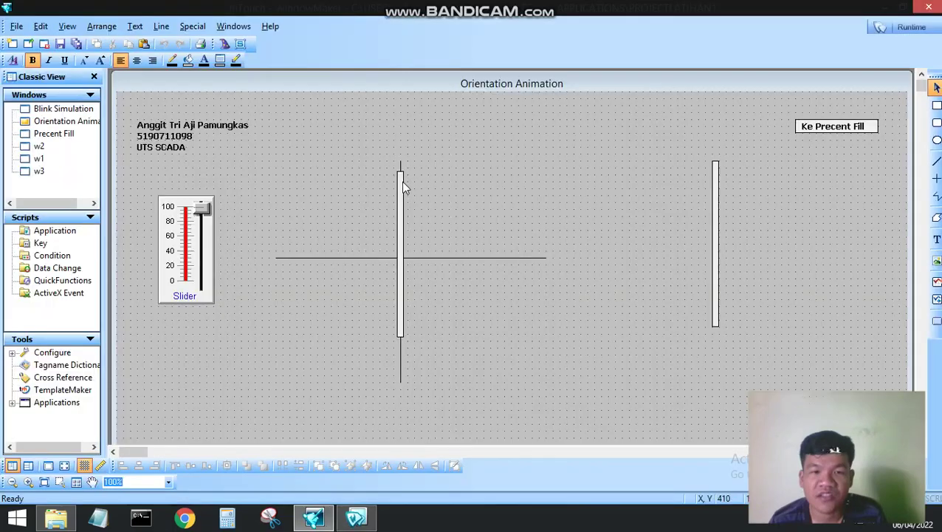
Nudge the upright rectangle to center it on the horizontal axis line and rotate it clockwise to lie along that line.
{"action": "left_click", "coordinate": [403, 186]}
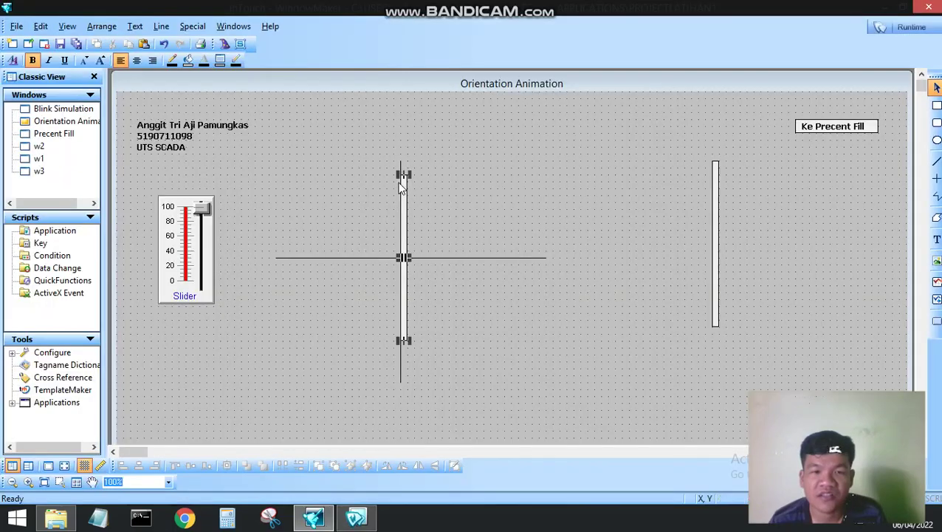
{"action": "right_click", "coordinate": [403, 188]}
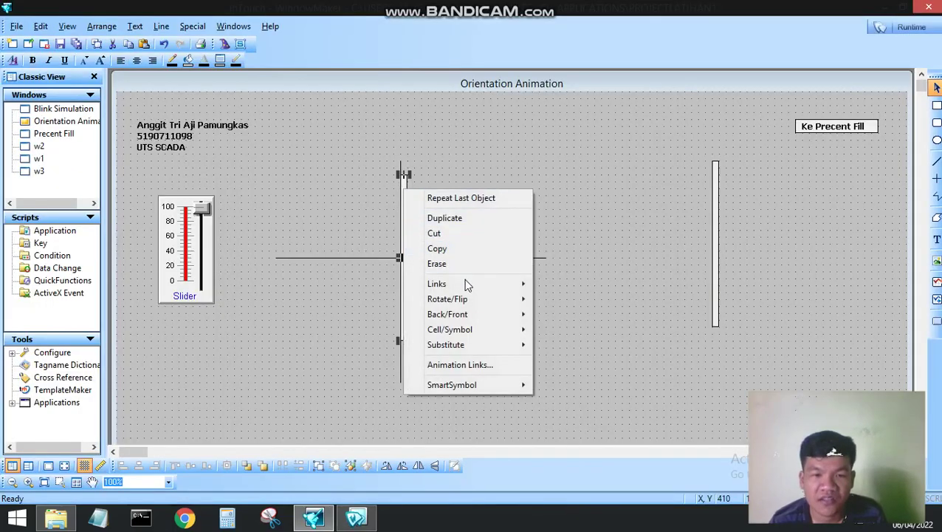
{"action": "mouse_move", "coordinate": [498, 296]}
{"action": "left_click", "coordinate": [560, 299]}
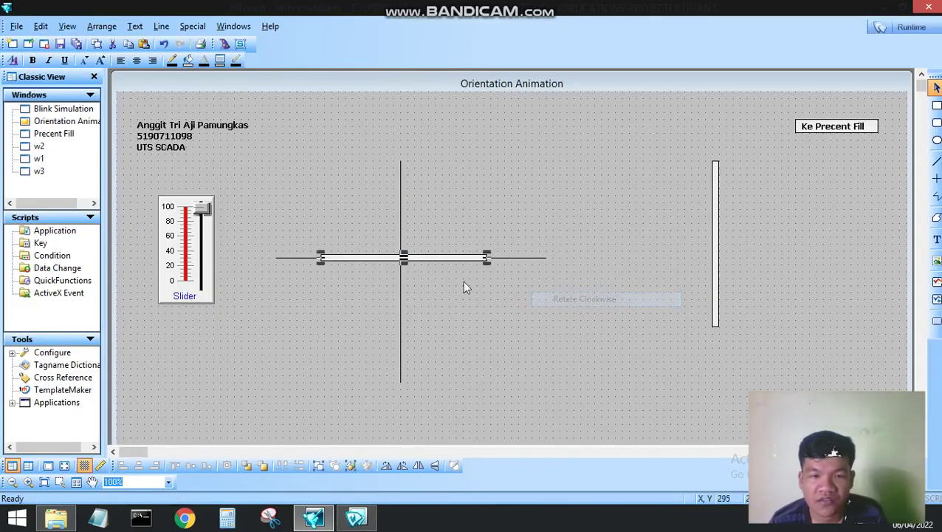
Run the Orientation Animation window, test the centered horizontal rectangle's rotation with the slider, and return to development mode.
{"action": "left_click", "coordinate": [912, 27]}
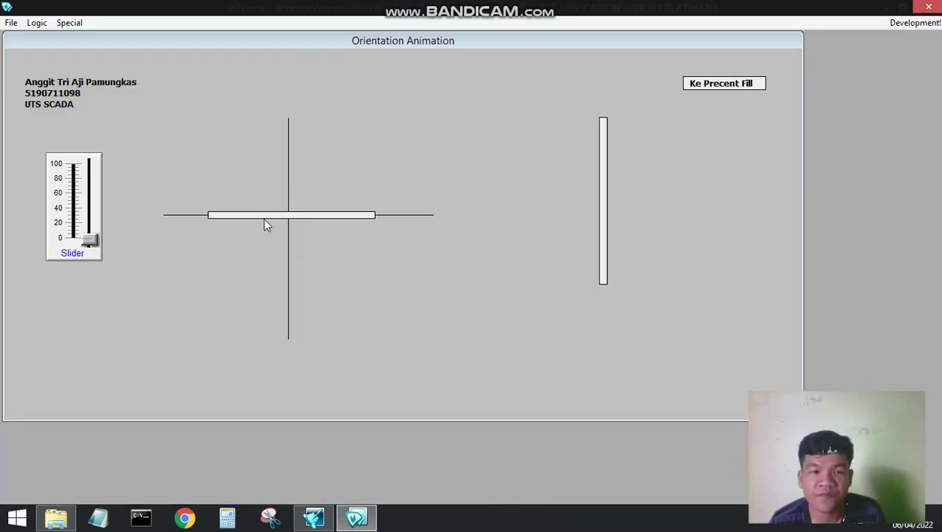
{"action": "left_click_drag", "start_coordinate": [108, 238], "coordinate": [124, 259]}
{"action": "left_click_drag", "start_coordinate": [125, 207], "coordinate": [126, 168]}
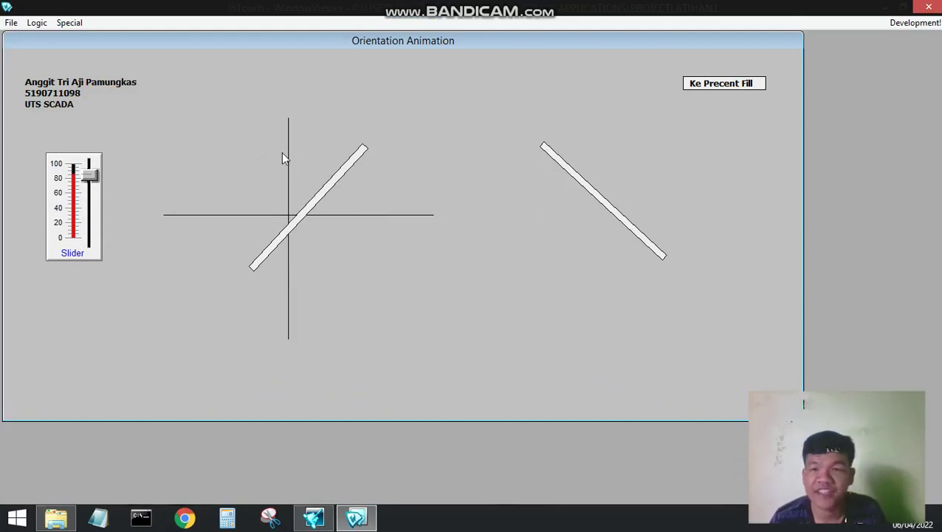
{"action": "left_click", "coordinate": [893, 24]}
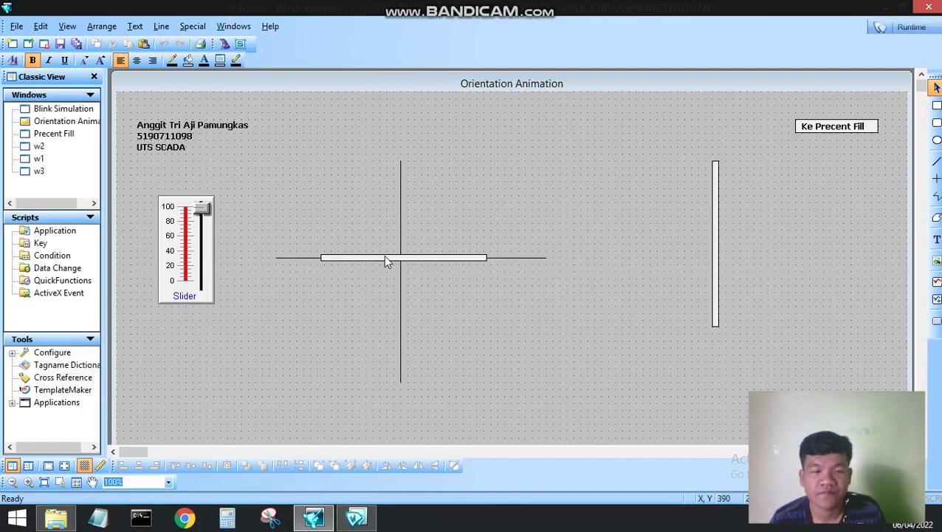
Shift the horizontal rectangle slightly right and down so it sits just below the horizontal axis line, and deselect it.
{"action": "left_click", "coordinate": [385, 259]}
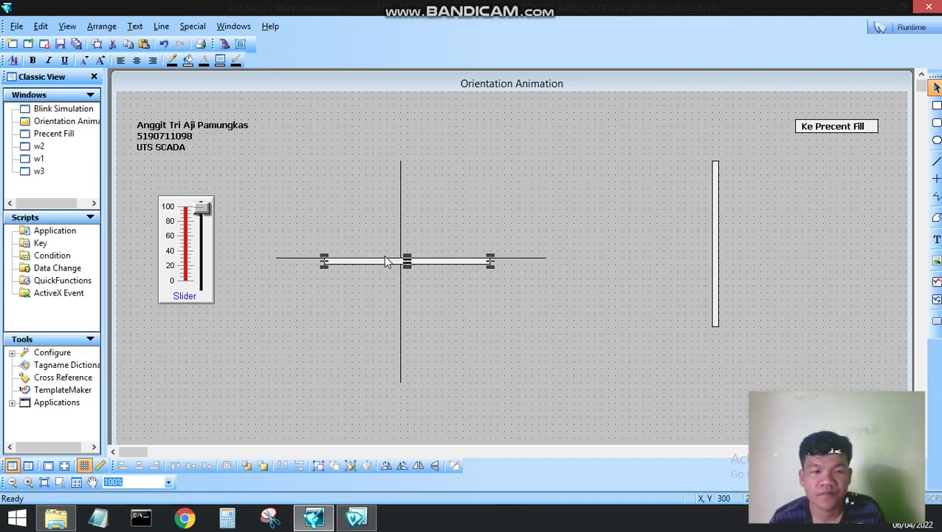
{"action": "left_click", "coordinate": [490, 208]}
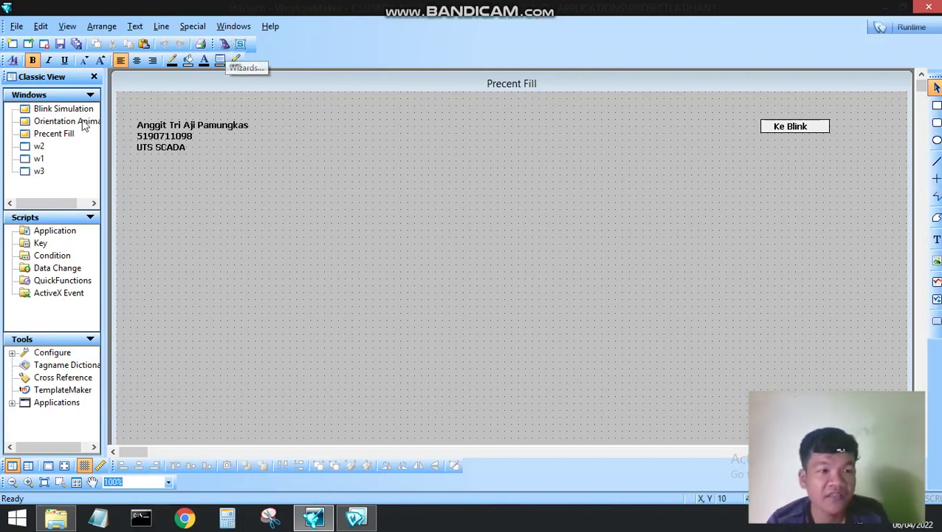
Copy the slider from the Orientation Animation window and paste it below the heading text in the Precent Fill window.
{"action": "left_click", "coordinate": [66, 137]}
{"action": "double_click", "coordinate": [65, 121]}
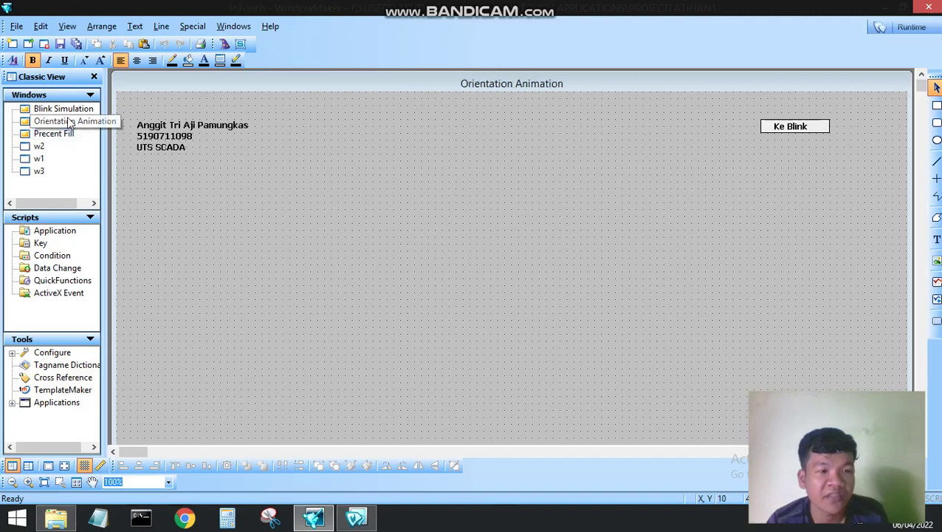
{"action": "left_click", "coordinate": [190, 229]}
{"action": "right_click", "coordinate": [191, 229]}
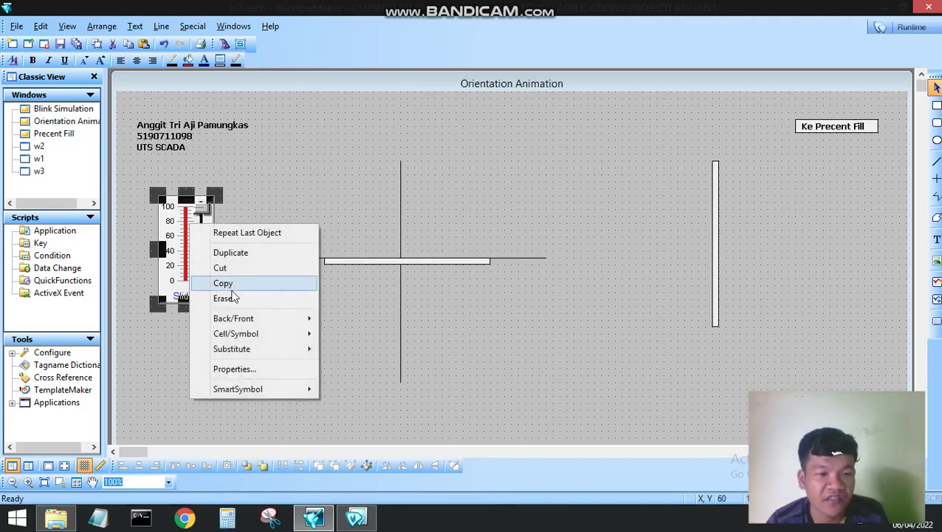
{"action": "left_click", "coordinate": [225, 284]}
{"action": "double_click", "coordinate": [54, 134]}
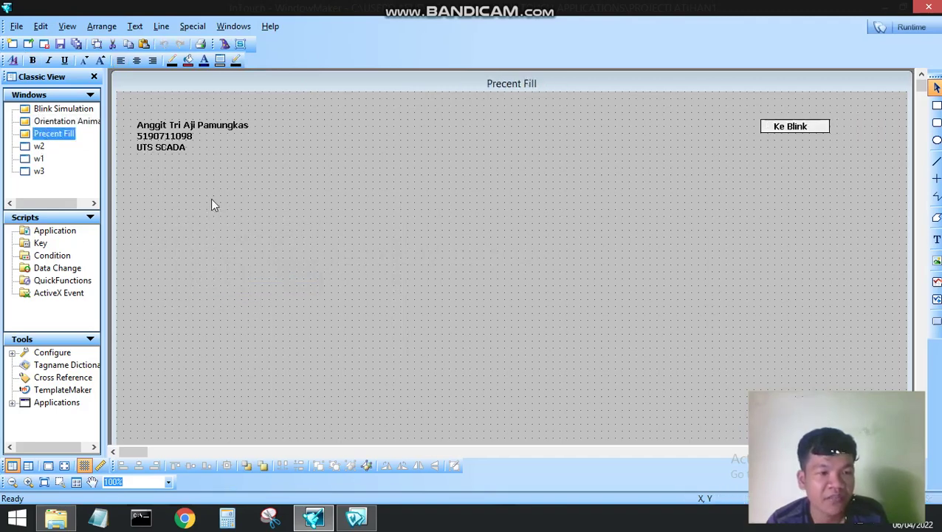
{"action": "right_click", "coordinate": [211, 199]}
{"action": "left_click", "coordinate": [244, 249]}
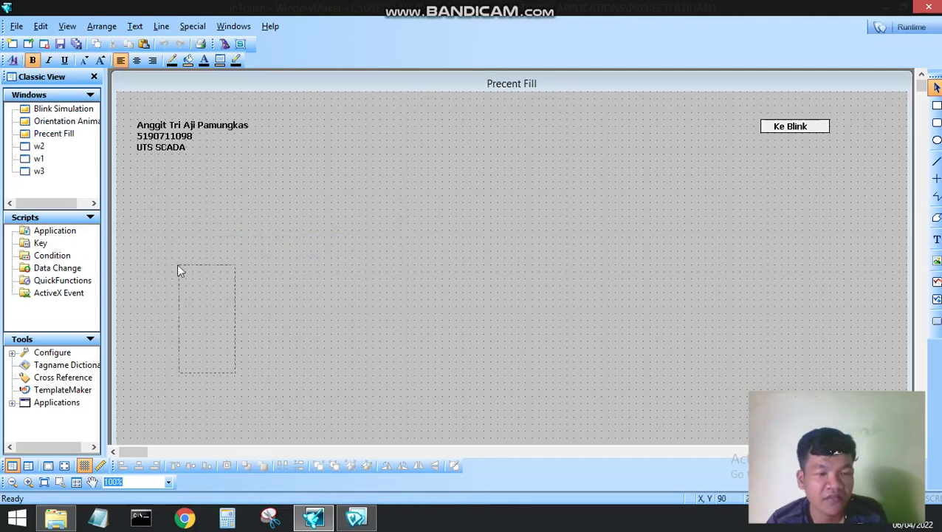
{"action": "left_click", "coordinate": [176, 264]}
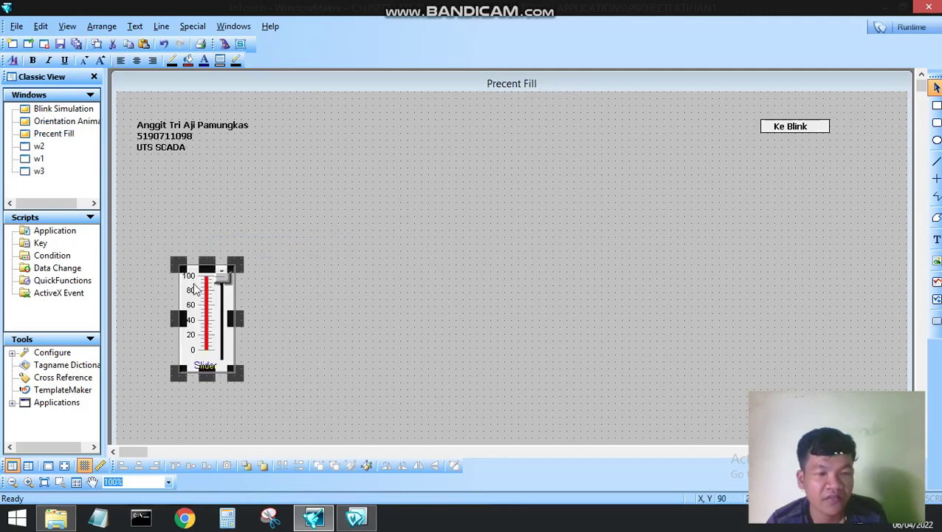
Draw a rectangle beside the slider and add a vertical percent fill link driven by Level2 with direction Down.
{"action": "left_click", "coordinate": [937, 106]}
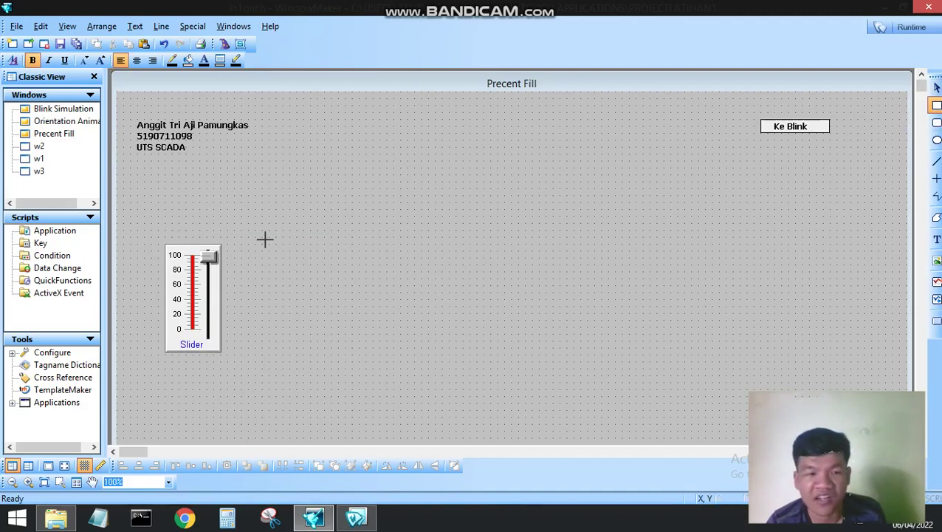
{"action": "left_click_drag", "start_coordinate": [454, 355], "coordinate": [428, 354]}
{"action": "left_click_drag", "start_coordinate": [336, 297], "coordinate": [327, 299]}
{"action": "left_click", "coordinate": [557, 299]}
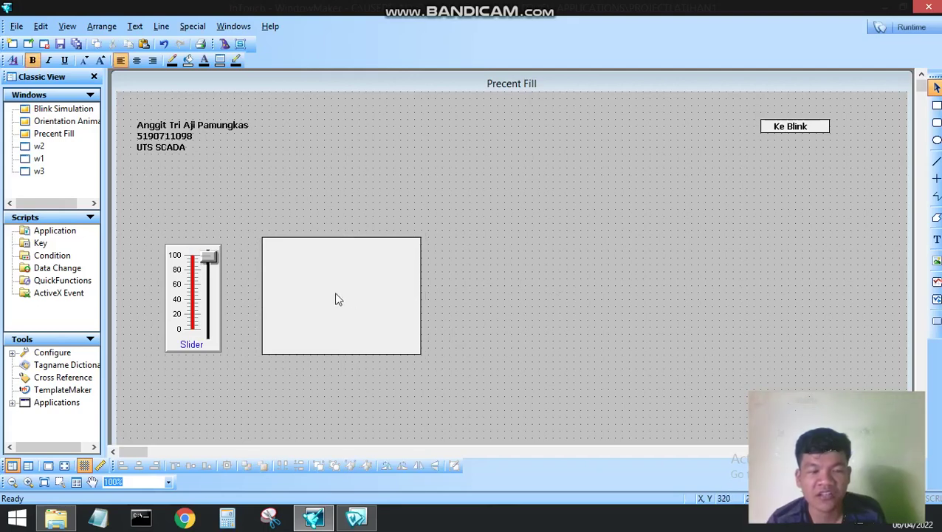
{"action": "double_click", "coordinate": [335, 299]}
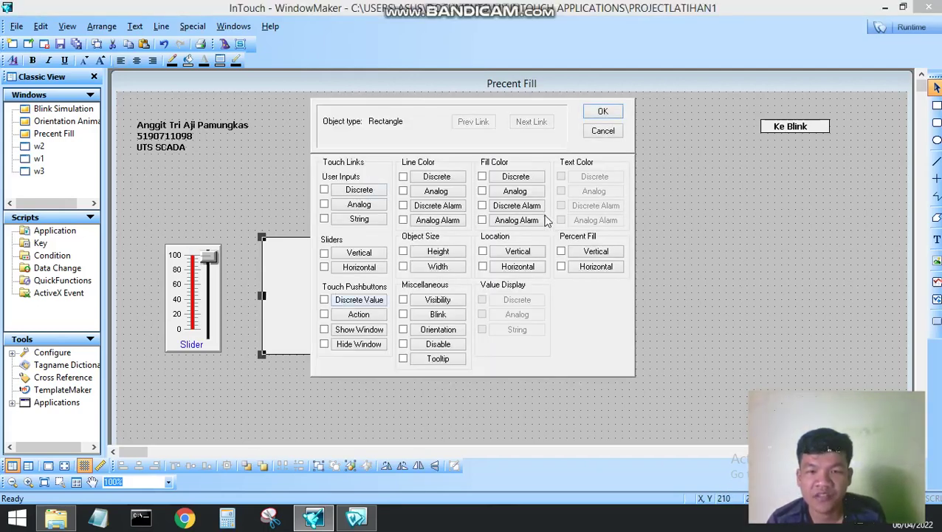
{"action": "left_click", "coordinate": [594, 253]}
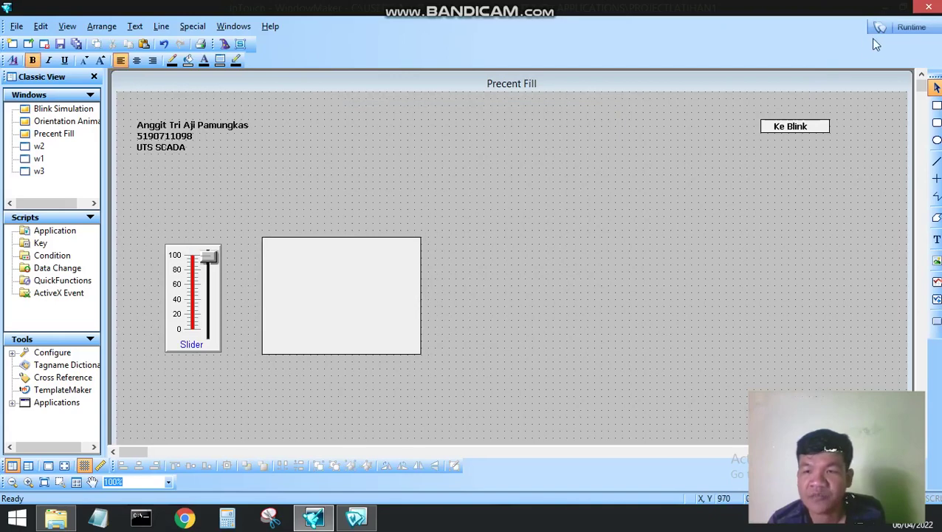
Run the Precent Fill window and test the rectangle's vertical fill by moving the slider between 0 and 100.
{"action": "left_click", "coordinate": [896, 26]}
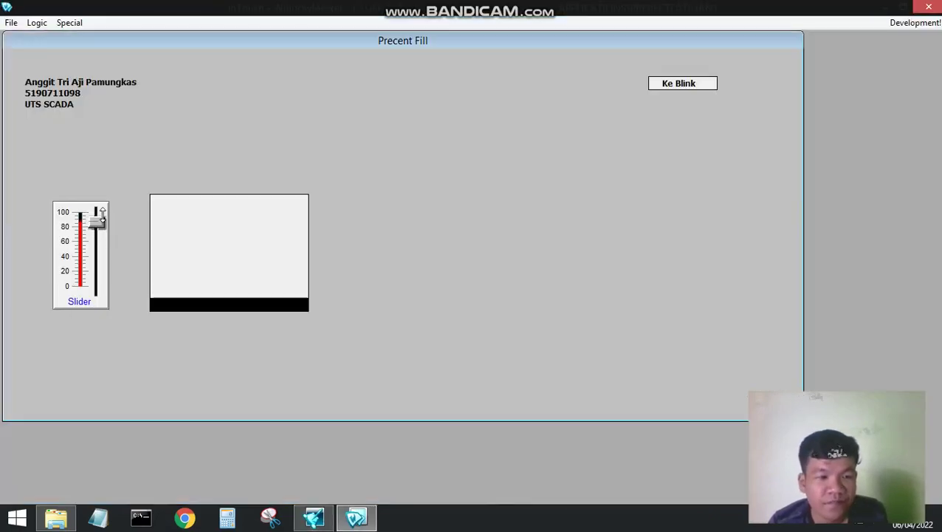
{"action": "left_click_drag", "start_coordinate": [97, 213], "coordinate": [88, 303]}
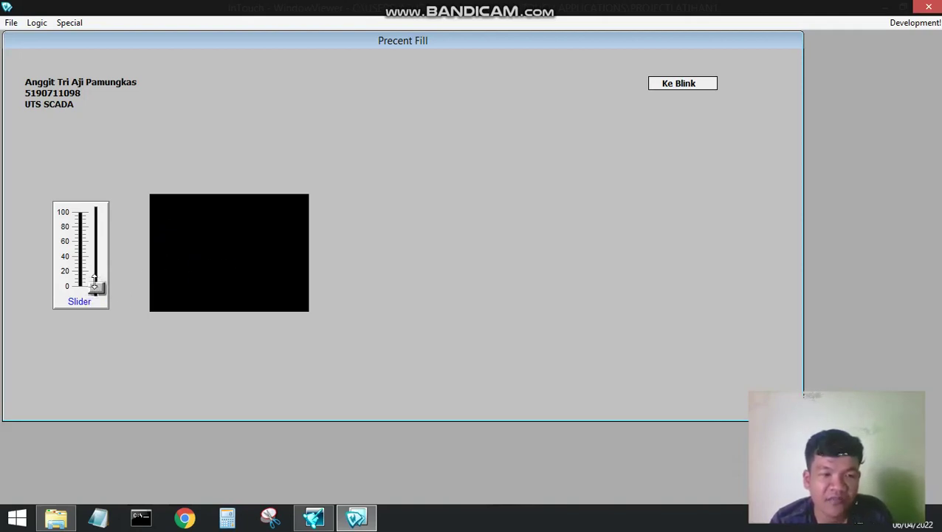
{"action": "left_click_drag", "start_coordinate": [95, 285], "coordinate": [94, 273]}
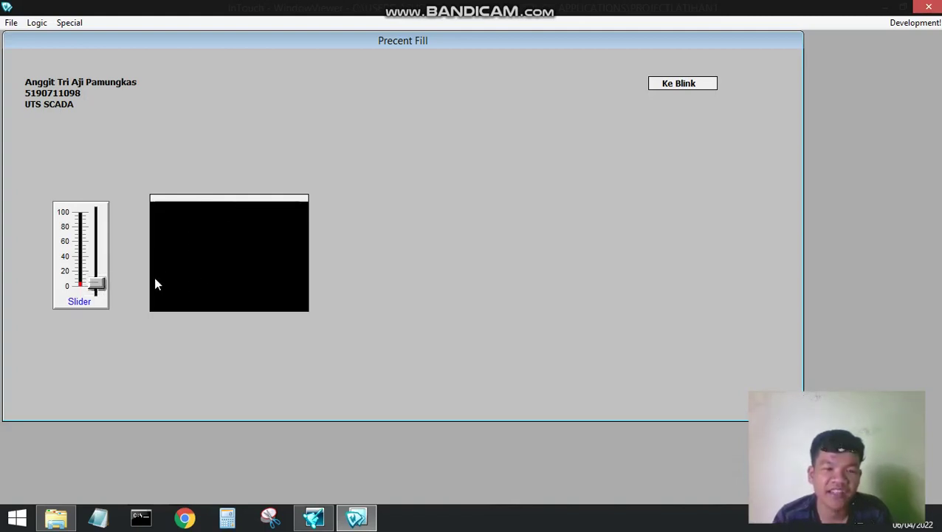
{"action": "left_click_drag", "start_coordinate": [101, 284], "coordinate": [101, 213]}
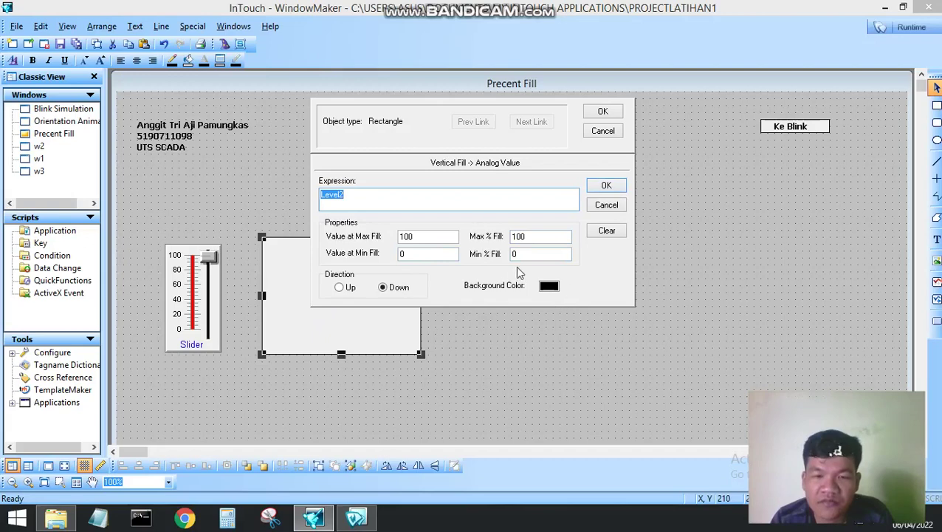
Replace the rectangle's vertical percent fill with a horizontal percent fill driven by Level2 with direction Left.
{"action": "left_click", "coordinate": [605, 186]}
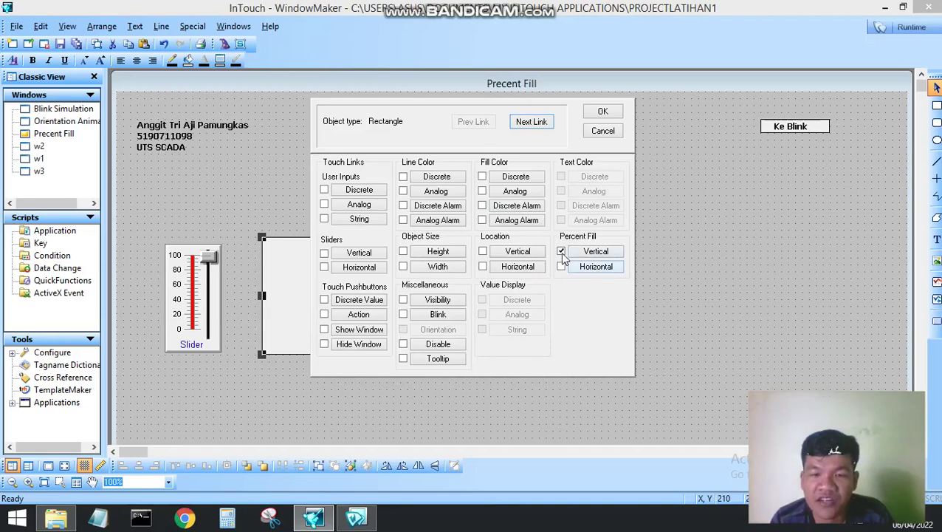
{"action": "left_click", "coordinate": [561, 252]}
{"action": "left_click", "coordinate": [562, 267]}
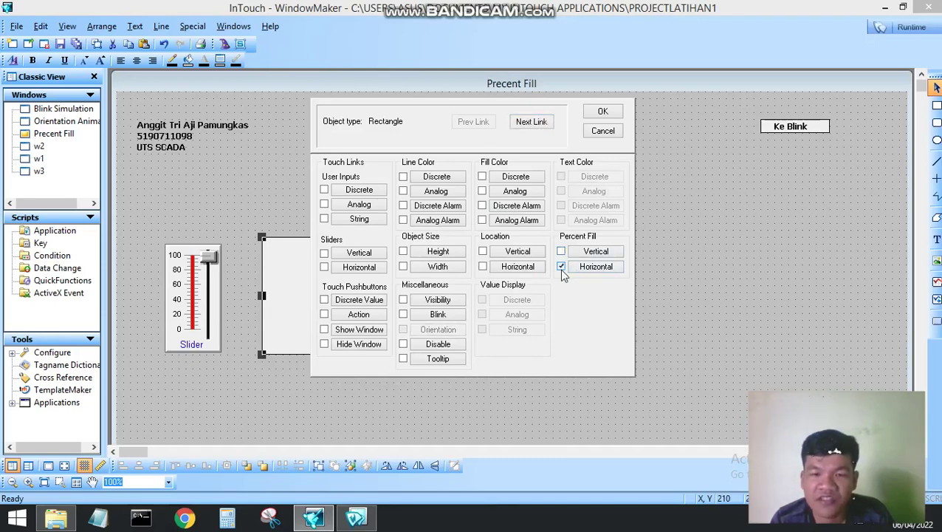
{"action": "left_click", "coordinate": [581, 268]}
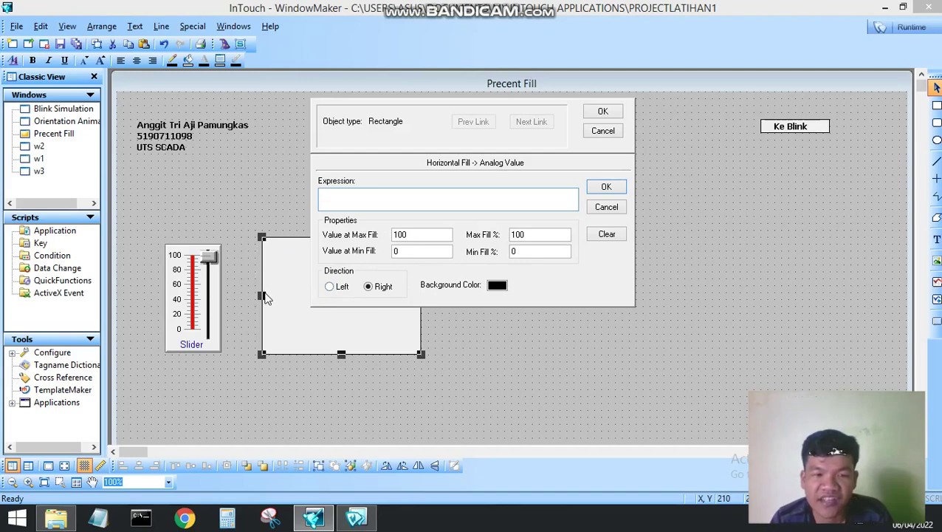
{"action": "left_click", "coordinate": [342, 287]}
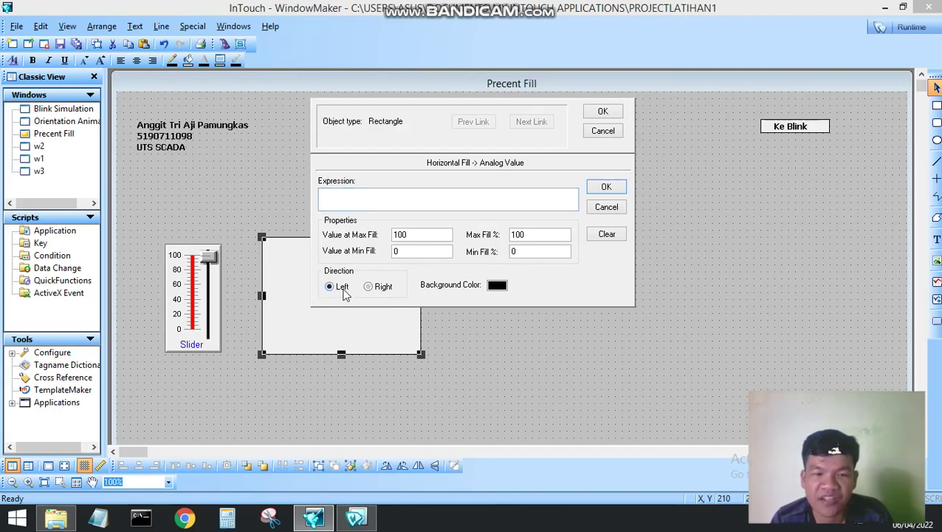
{"action": "double_click", "coordinate": [452, 203]}
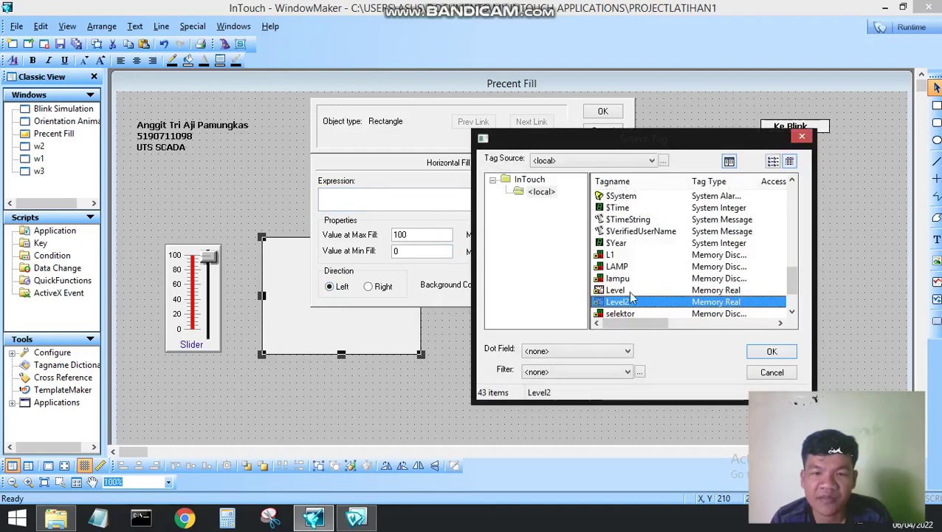
{"action": "left_click", "coordinate": [768, 353]}
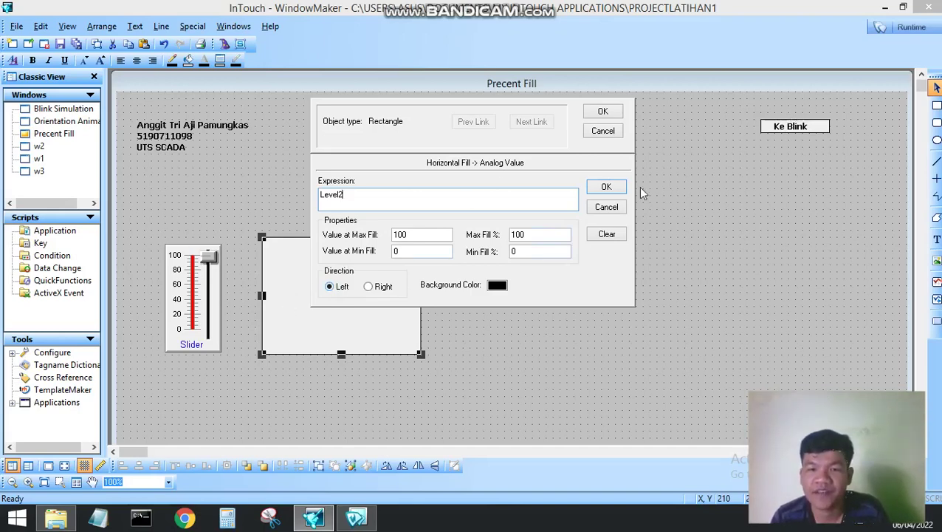
{"action": "left_click", "coordinate": [605, 188]}
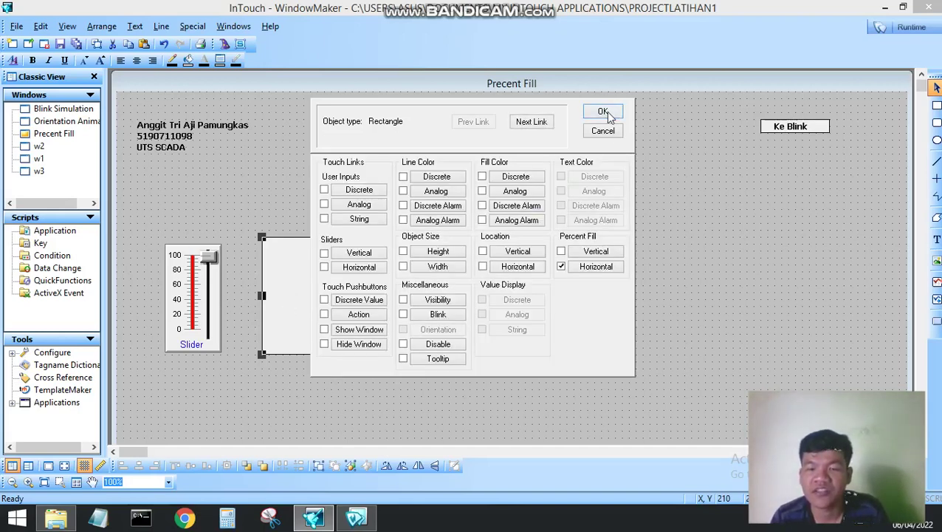
{"action": "left_click", "coordinate": [604, 111]}
Run the Precent Fill window and test the rectangle's horizontal fill by moving the slider between 0 and 100.
{"action": "left_click", "coordinate": [911, 30]}
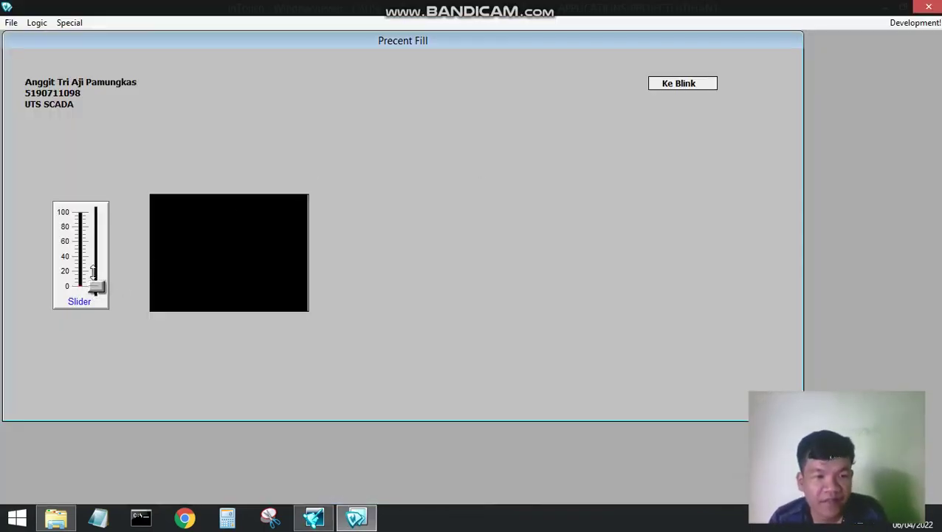
{"action": "left_click_drag", "start_coordinate": [94, 290], "coordinate": [86, 318]}
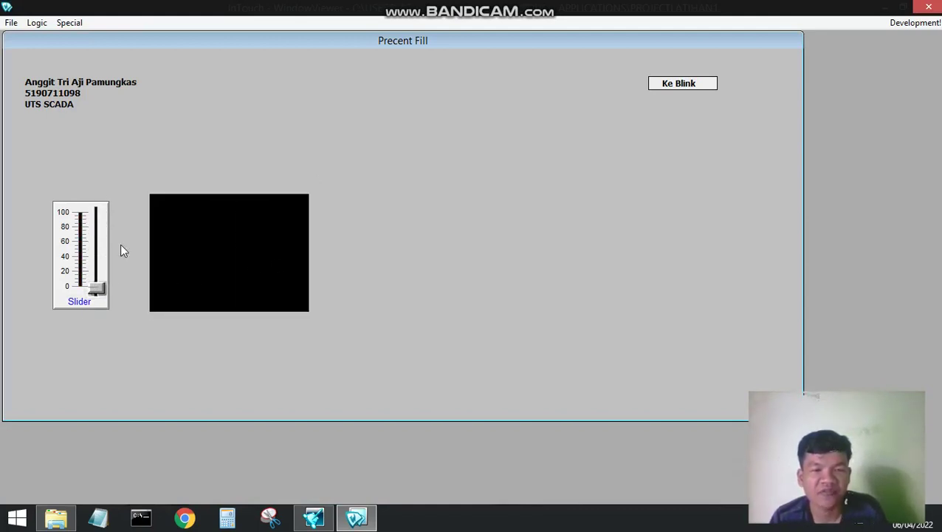
{"action": "left_click_drag", "start_coordinate": [97, 291], "coordinate": [97, 206]}
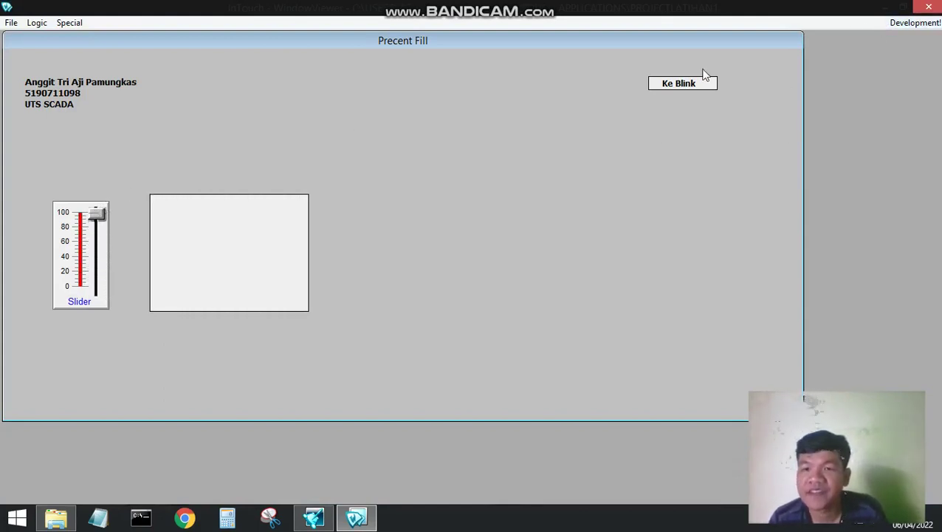
Follow the window links through Blink Simulation to Orientation Animation and test the rotating rectangles with the slider.
{"action": "left_click", "coordinate": [673, 84]}
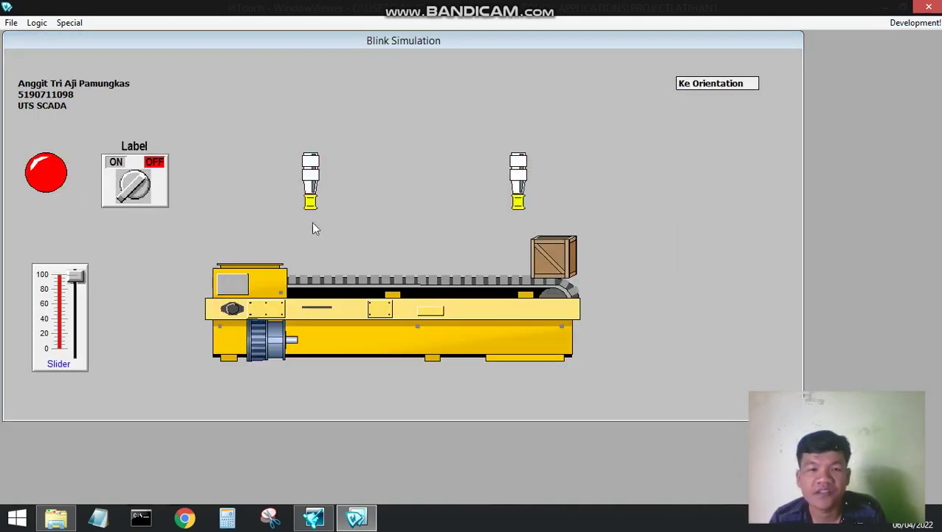
{"action": "left_click", "coordinate": [710, 83]}
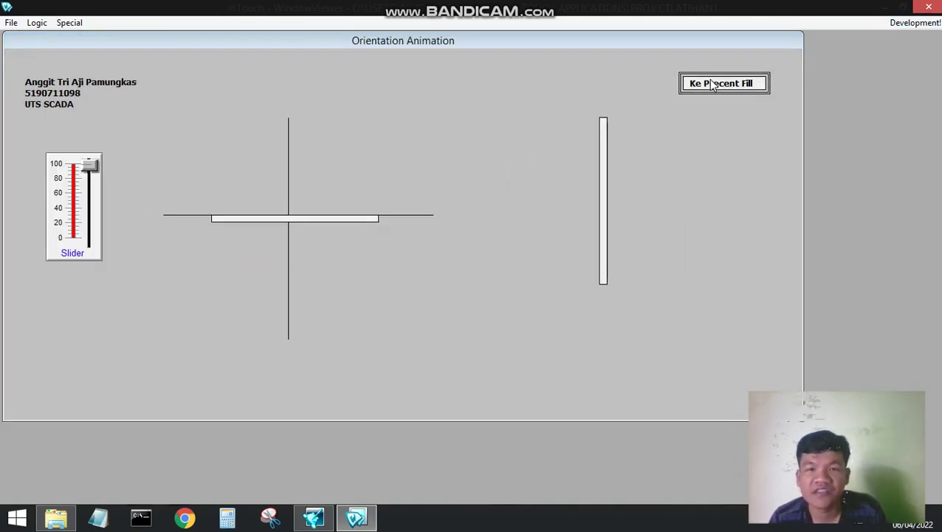
{"action": "left_click_drag", "start_coordinate": [94, 169], "coordinate": [90, 180]}
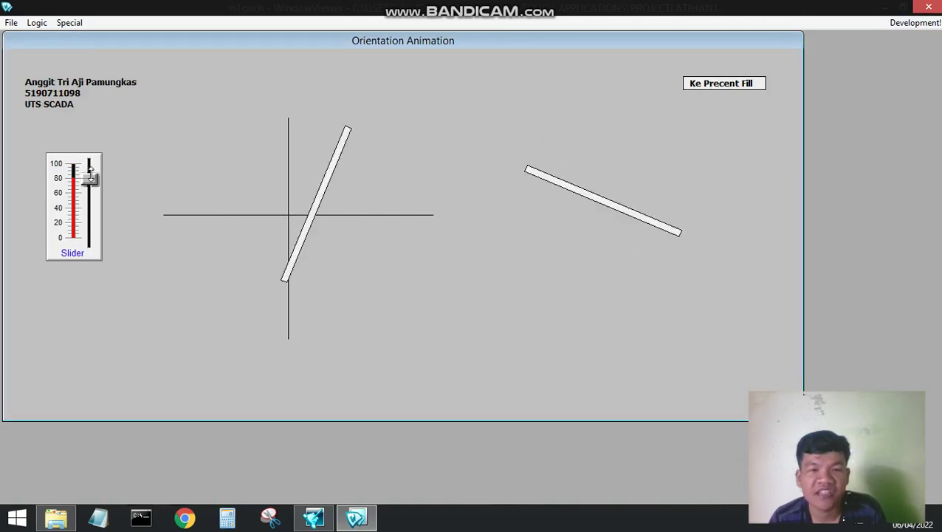